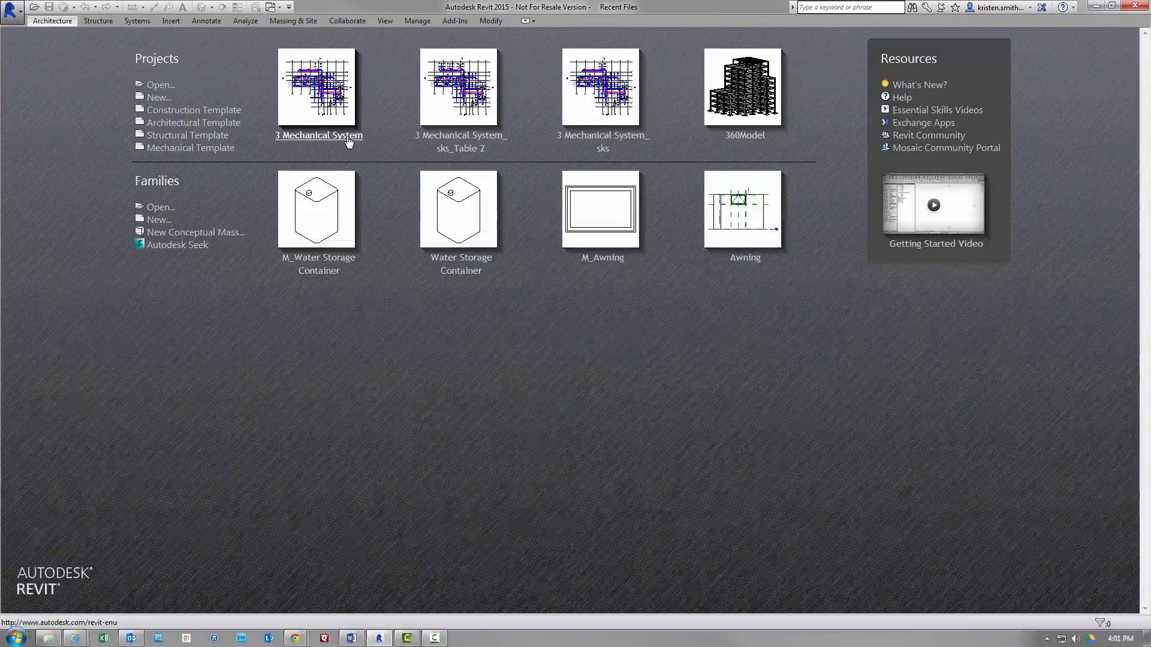
Open the 3 Mechanical System project and draw a 318 mm round duct placeholder at 3700 mm offset, about 5900 mm north from the eastern heat pump
click(319, 135)
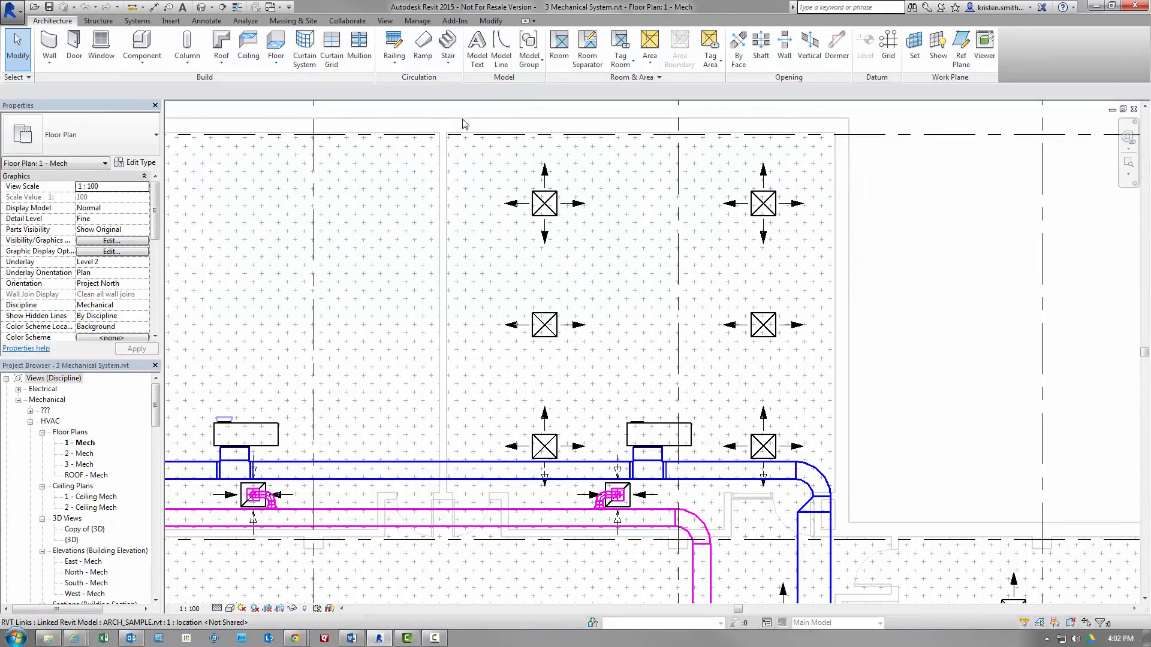
click(138, 21)
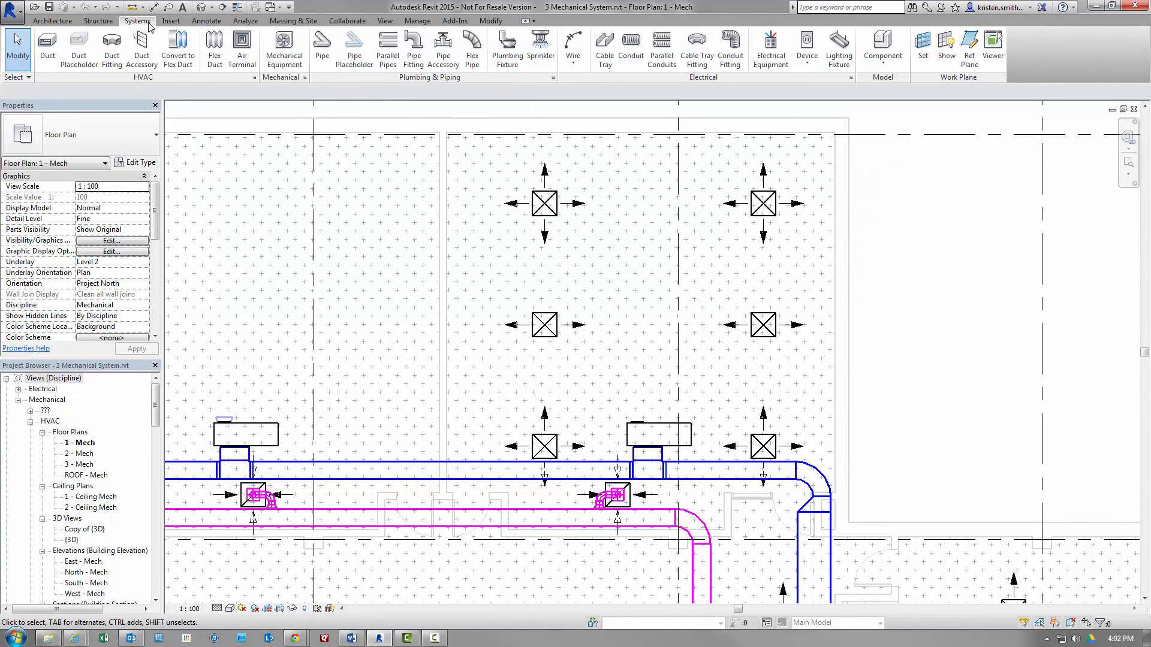
click(85, 64)
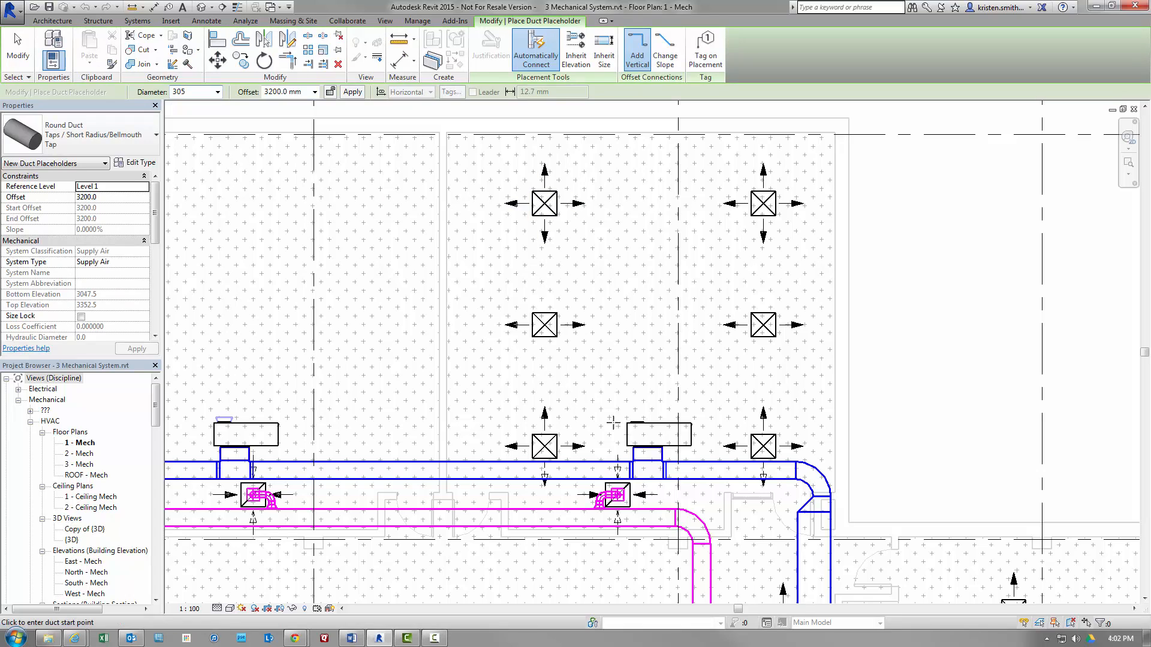
click(637, 422)
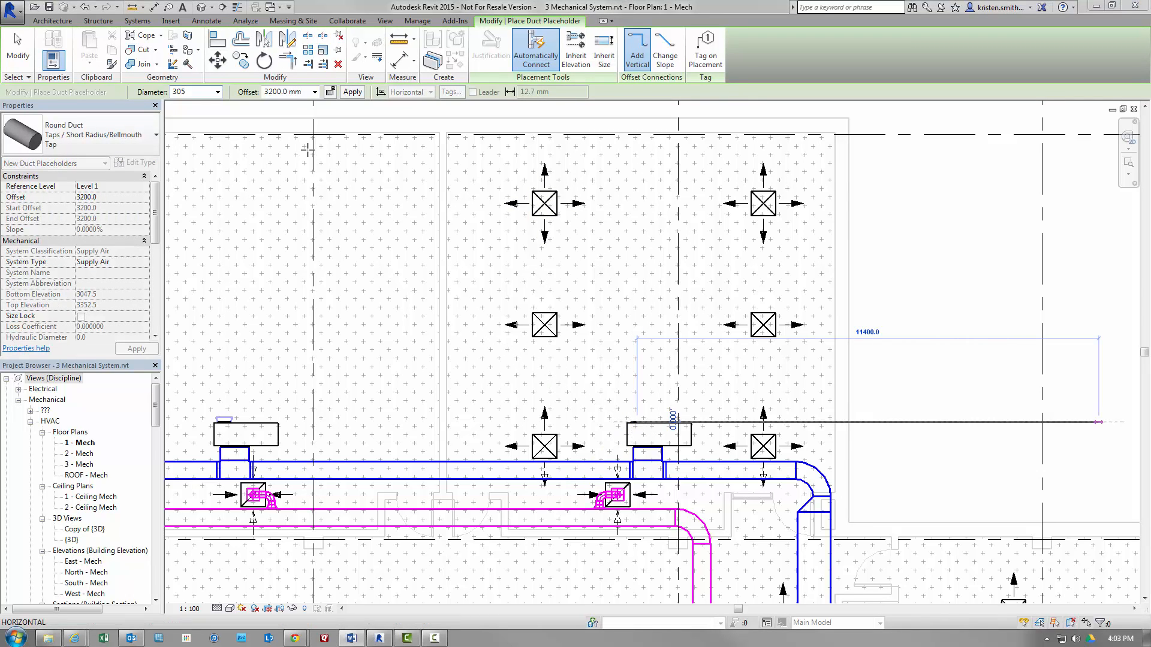
click(217, 91)
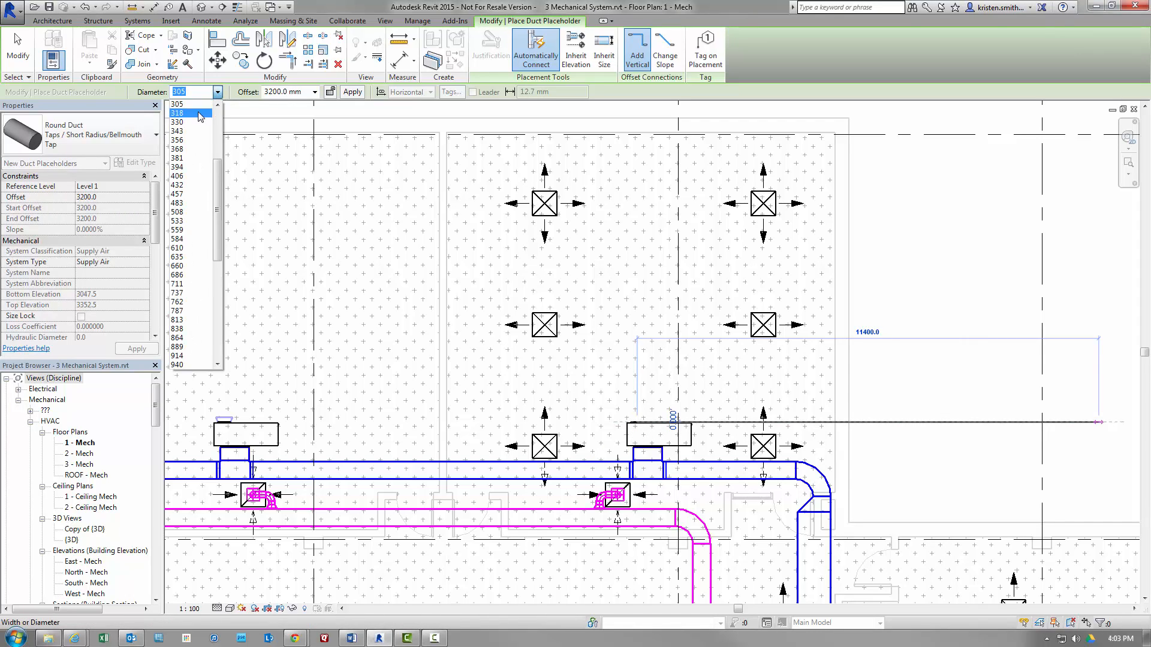
click(180, 113)
click(278, 91)
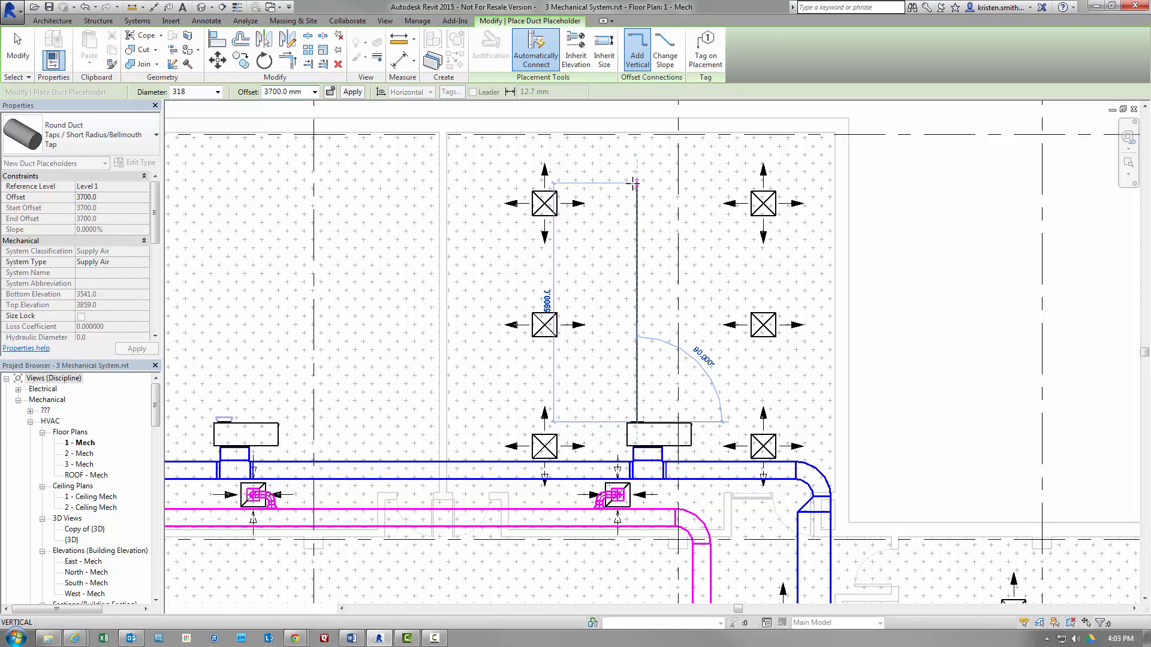
click(635, 183)
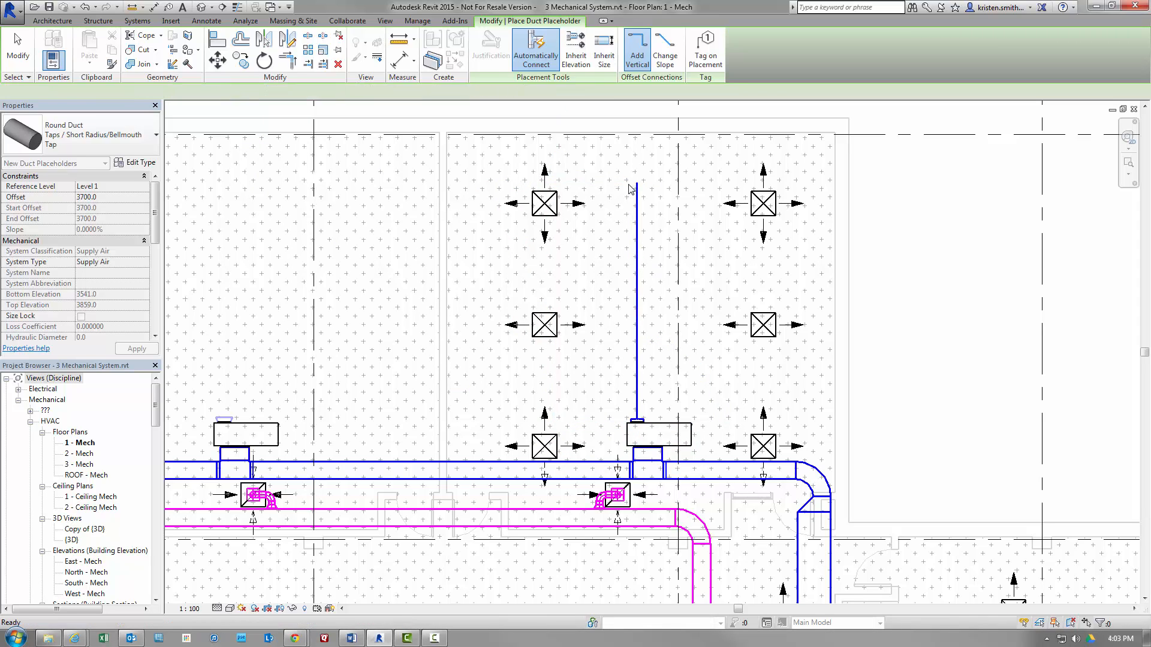
key(Escape)
key(Escape)
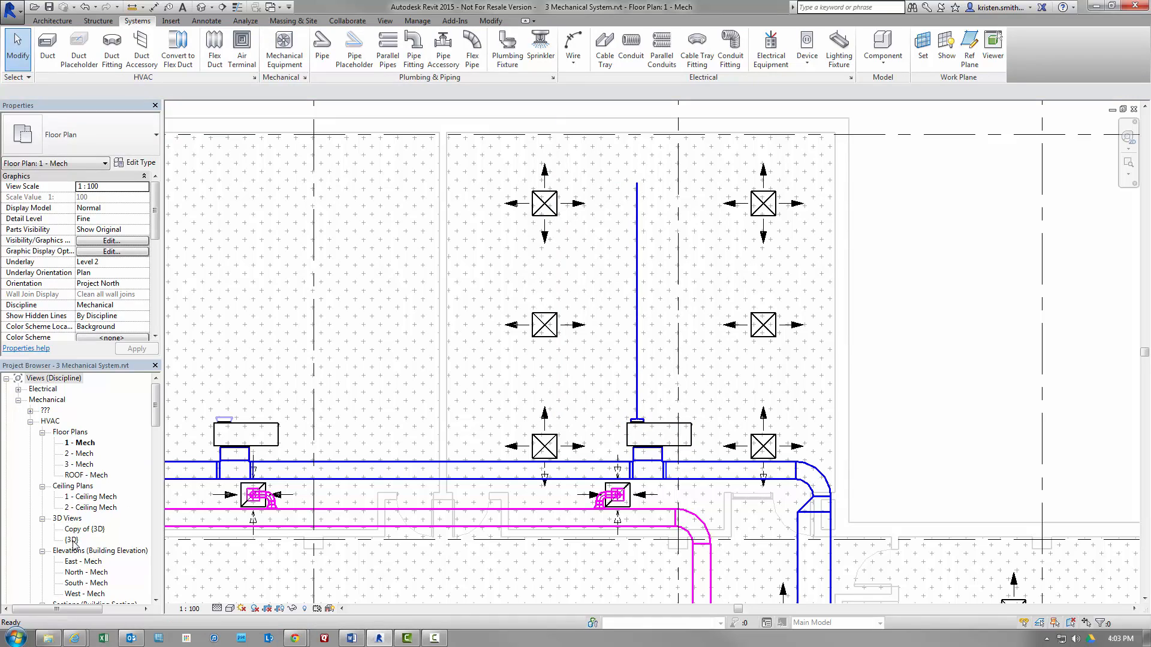
Open the {3D} view and tile it beside the 1 - Mech floor plan, with the plan first and centred on the new placeholder
click(71, 539)
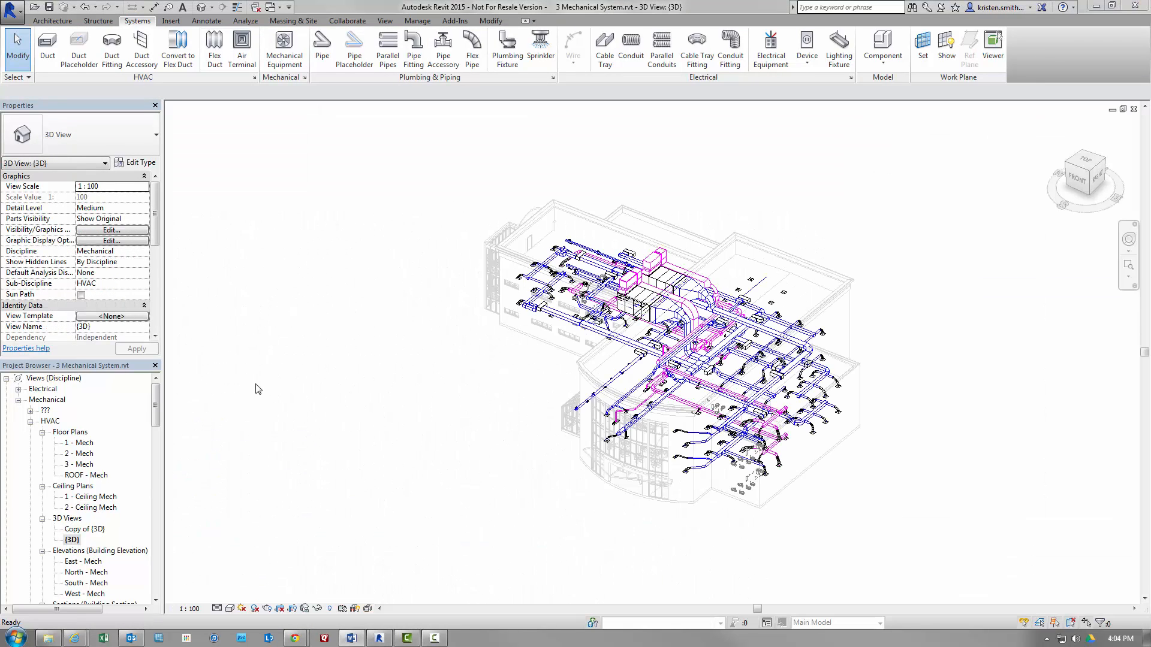
click(384, 20)
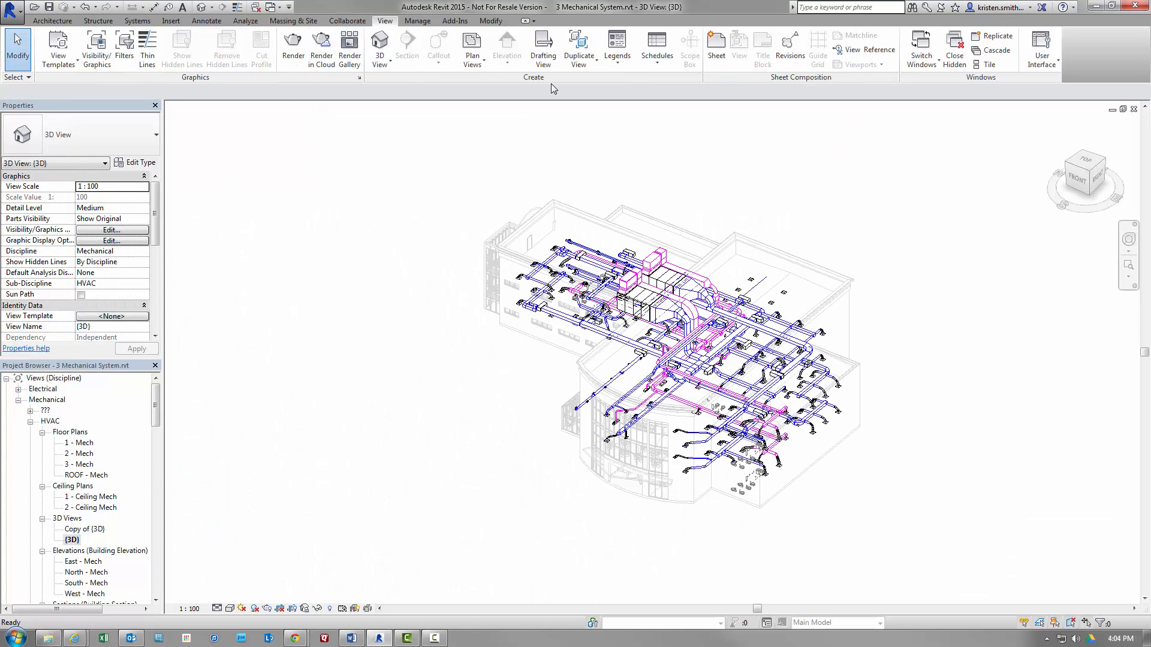
click(989, 64)
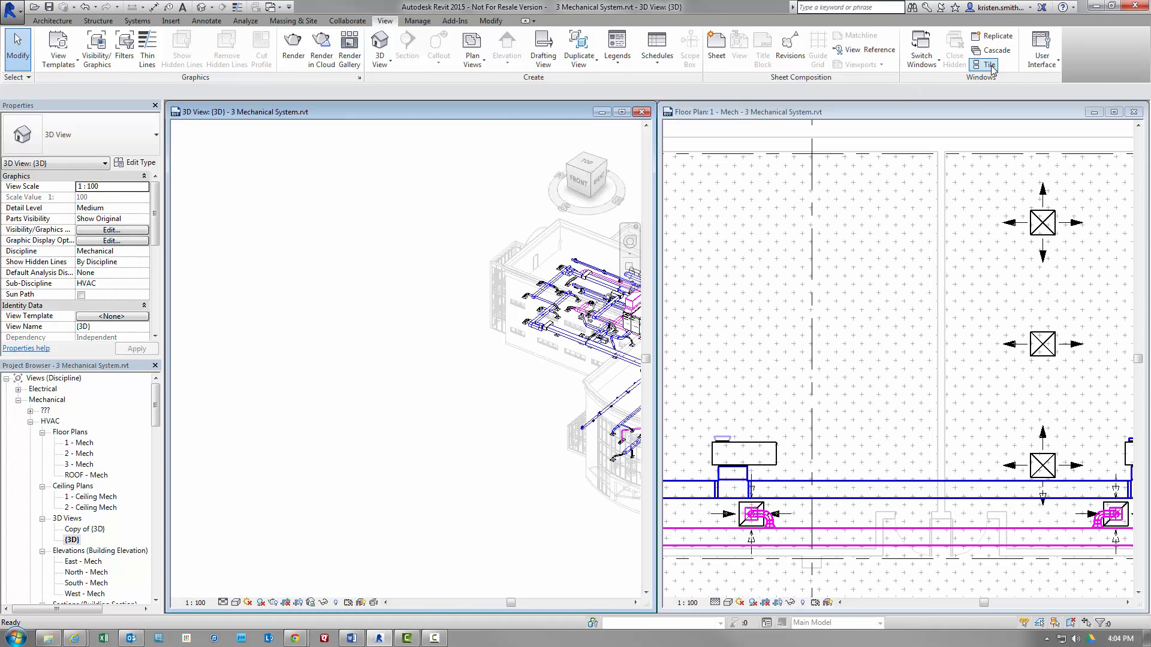
click(863, 116)
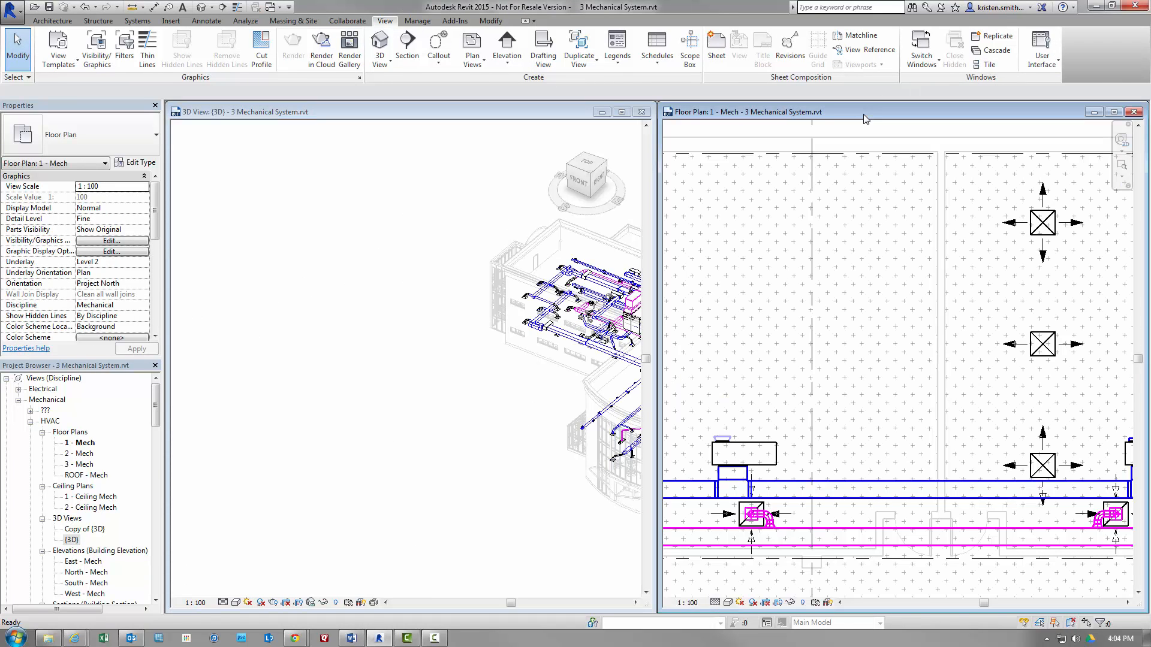
key(w)
key(t)
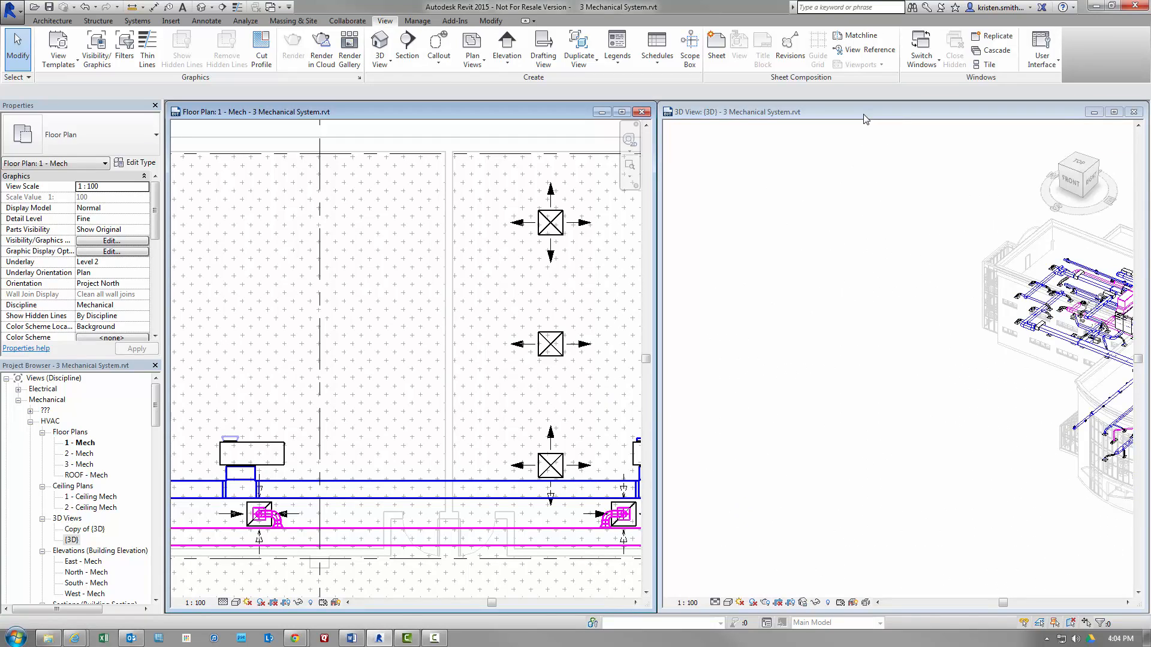
middle_drag(608, 282, 369, 300)
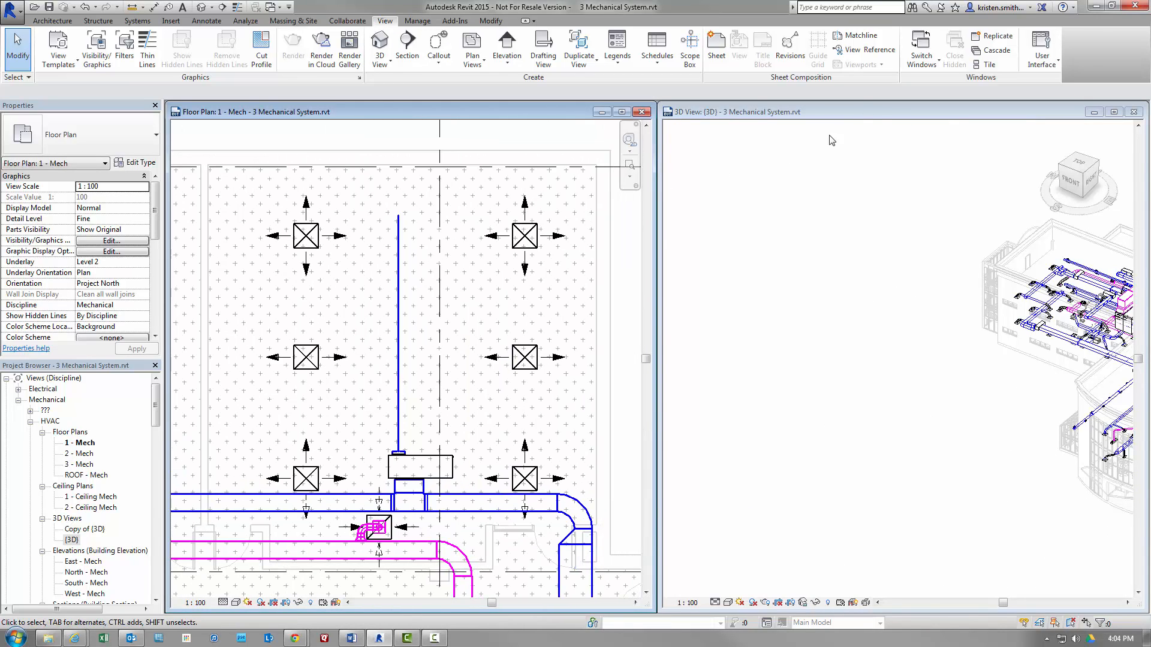
Turn the 3D view to its right-back corner and frame the new duct placeholder with its heat pump and six diffusers
click(893, 109)
middle_drag(1052, 283, 879, 321)
middle_drag(1074, 308, 931, 311)
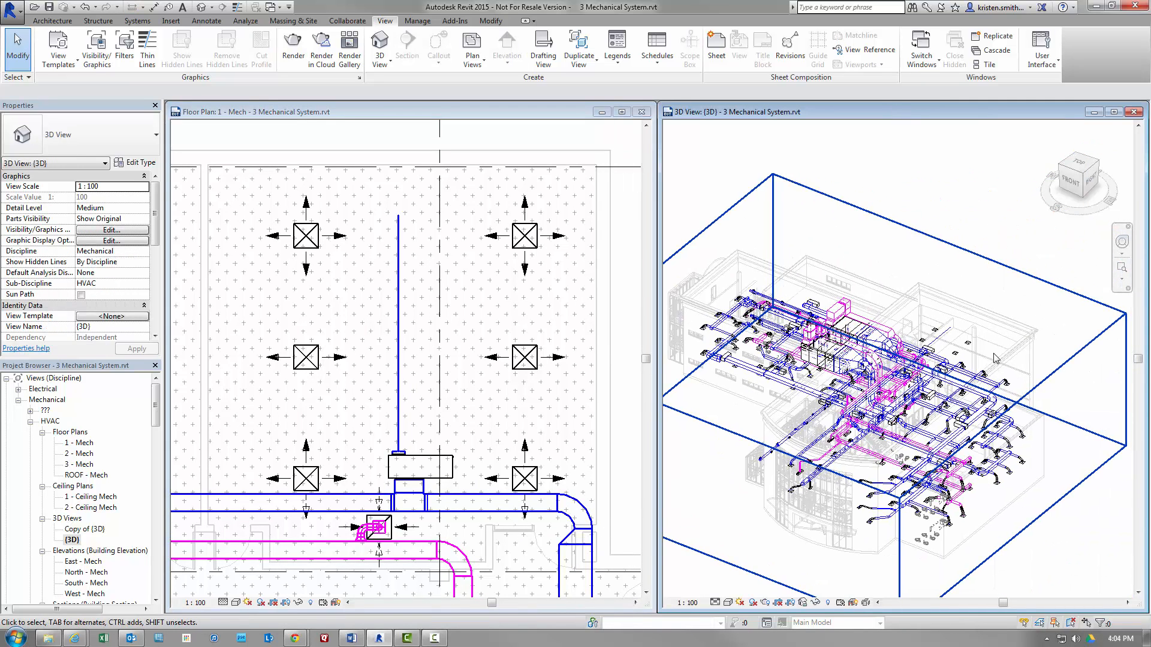
click(1098, 163)
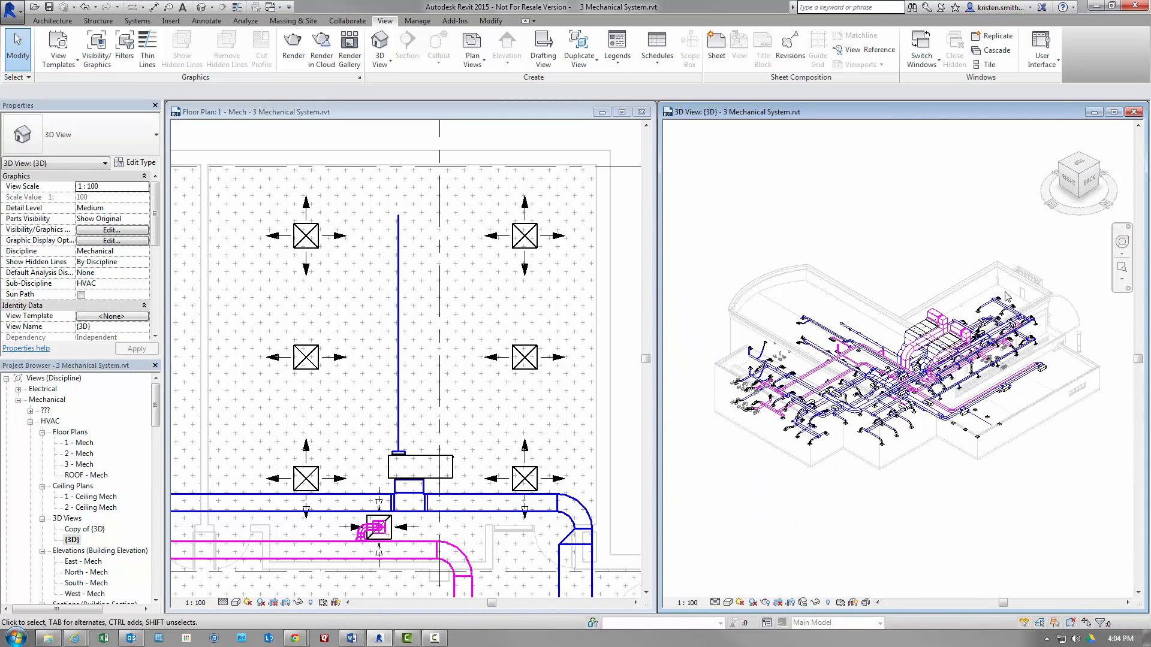
scroll(920, 423, up, 1)
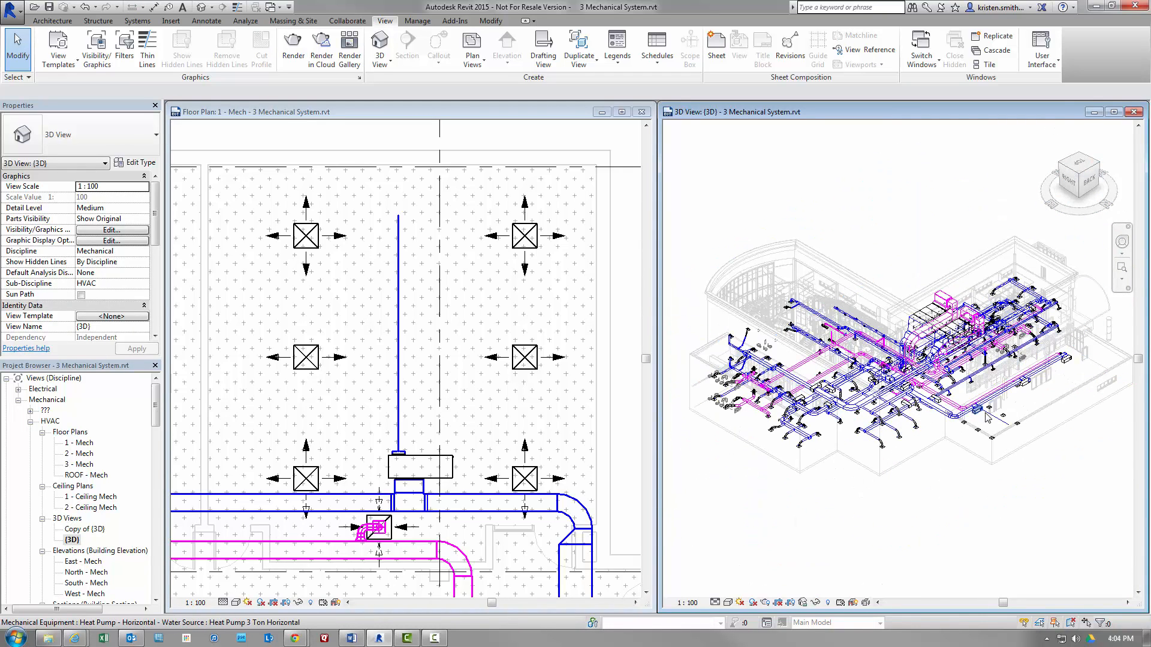
scroll(989, 417, up, 6)
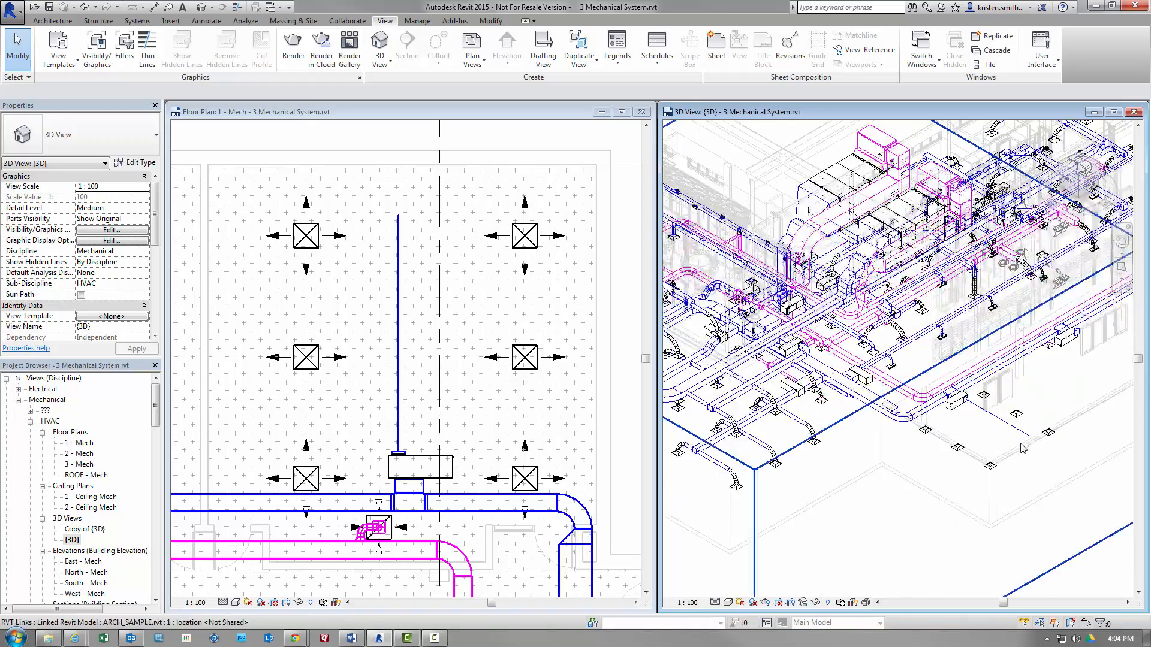
scroll(1023, 449, up, 3)
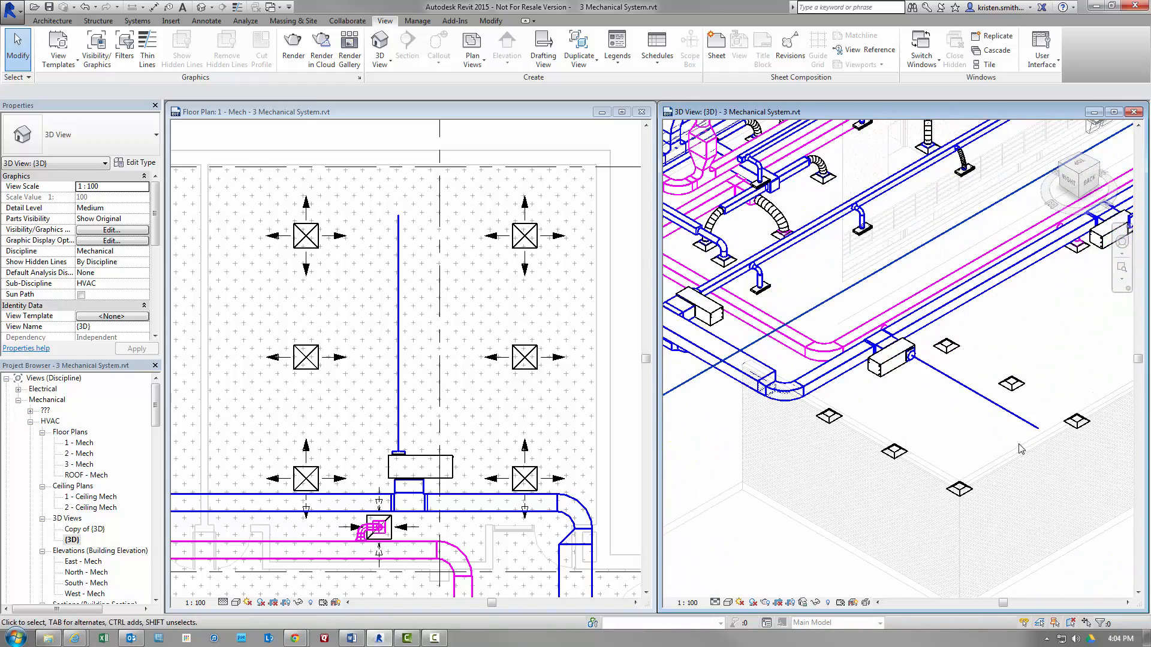
In the floor plan, connect the two northernmost diffusers to the main run with 318 mm duct placeholders at 3700 mm offset
click(137, 21)
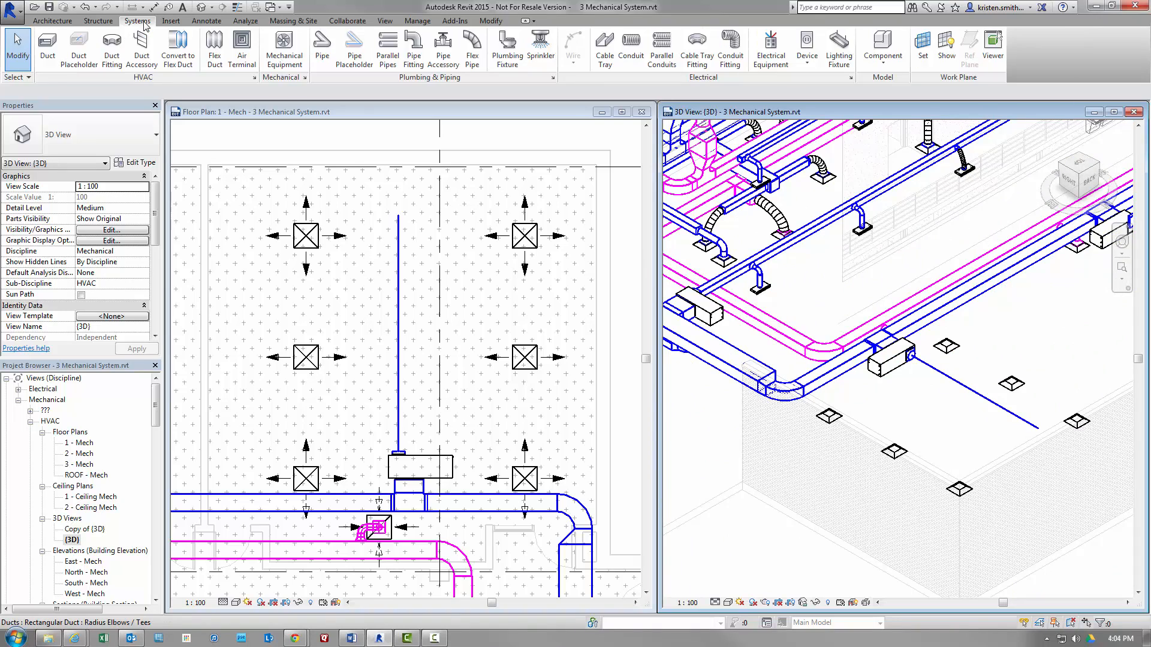
click(84, 50)
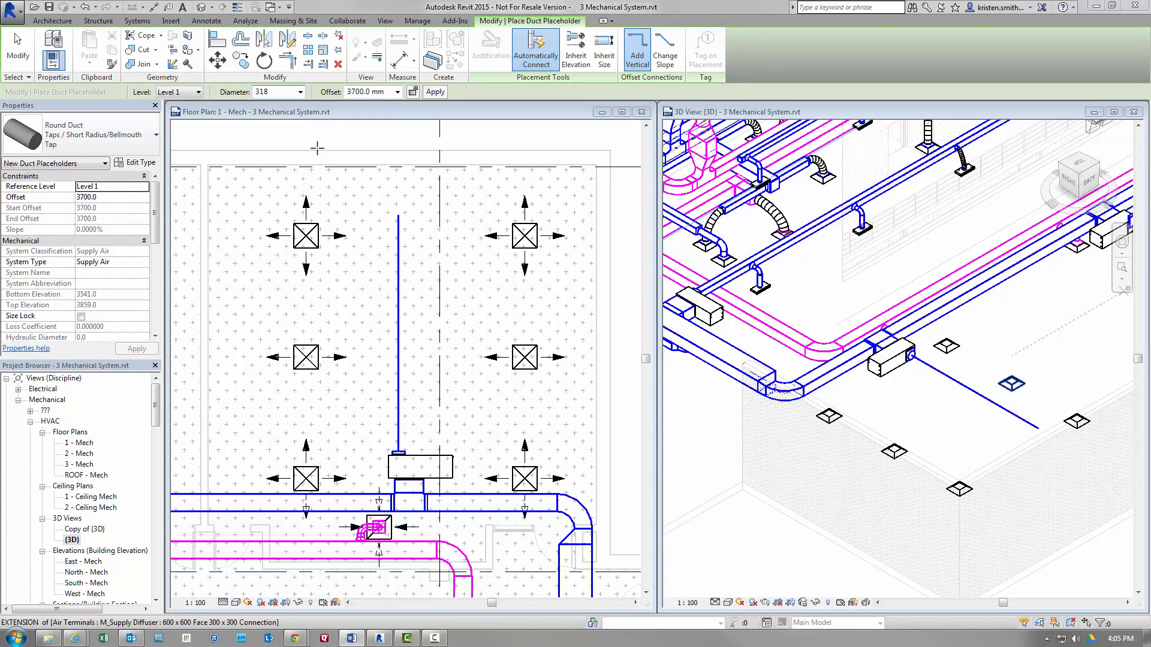
click(354, 118)
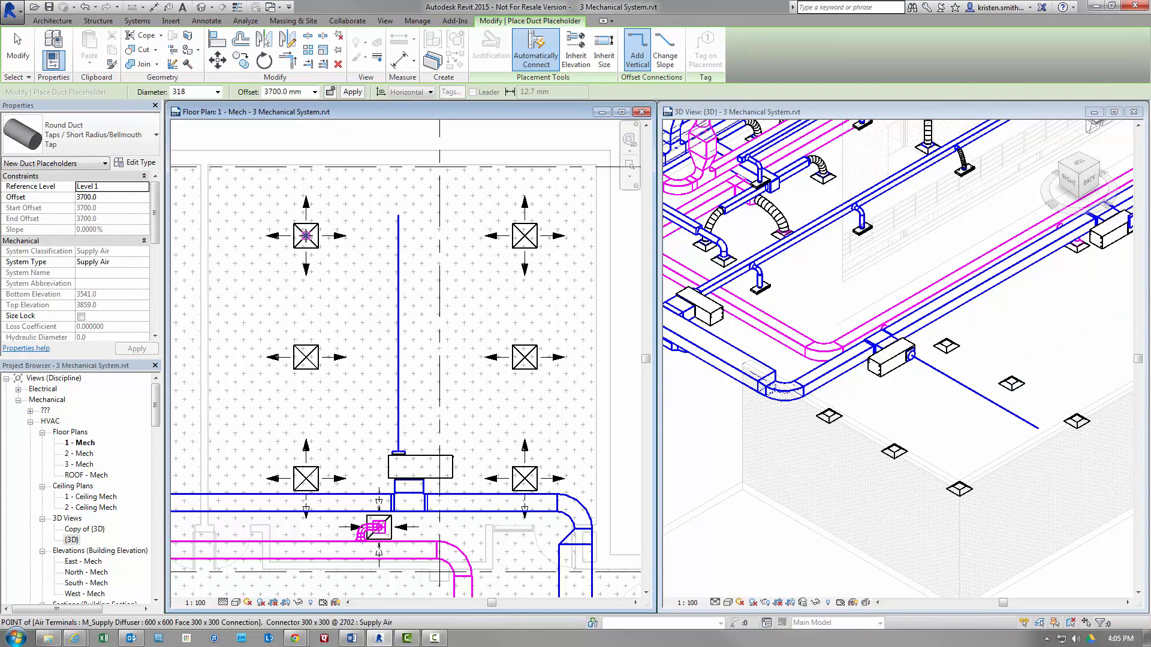
click(306, 237)
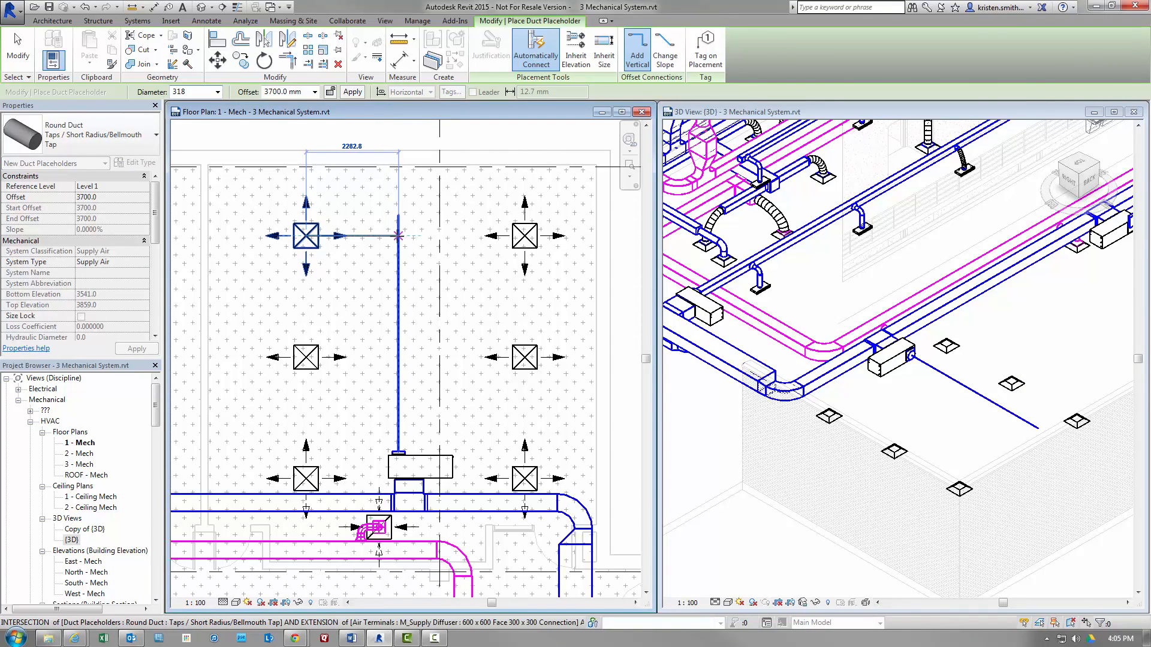
click(398, 235)
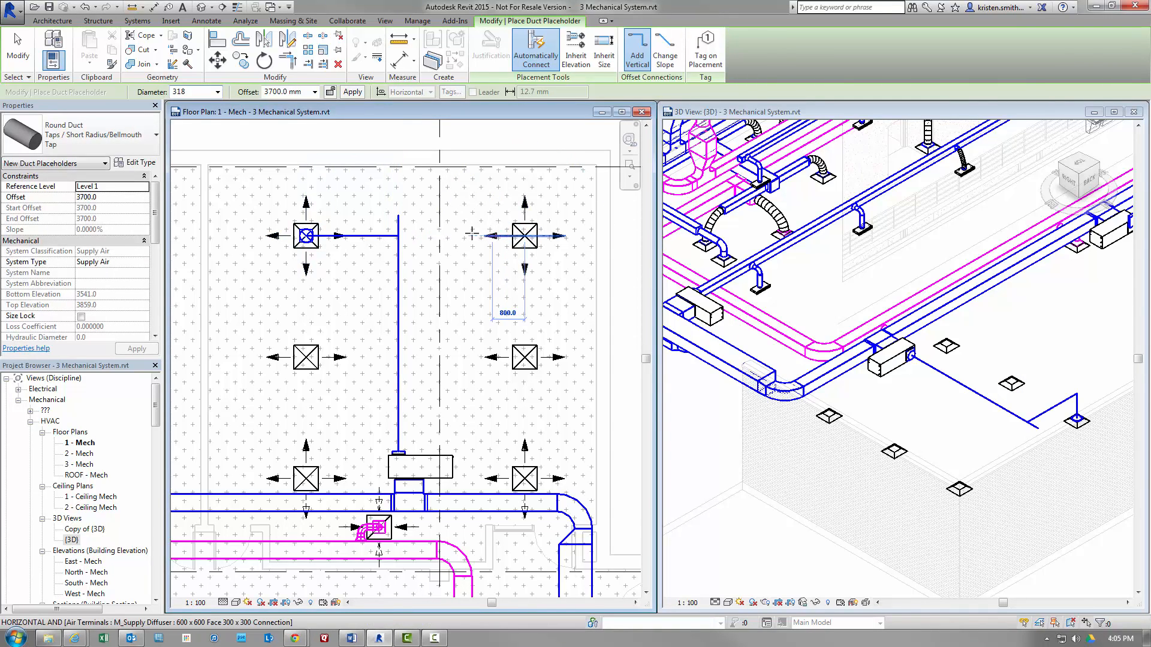
click(398, 235)
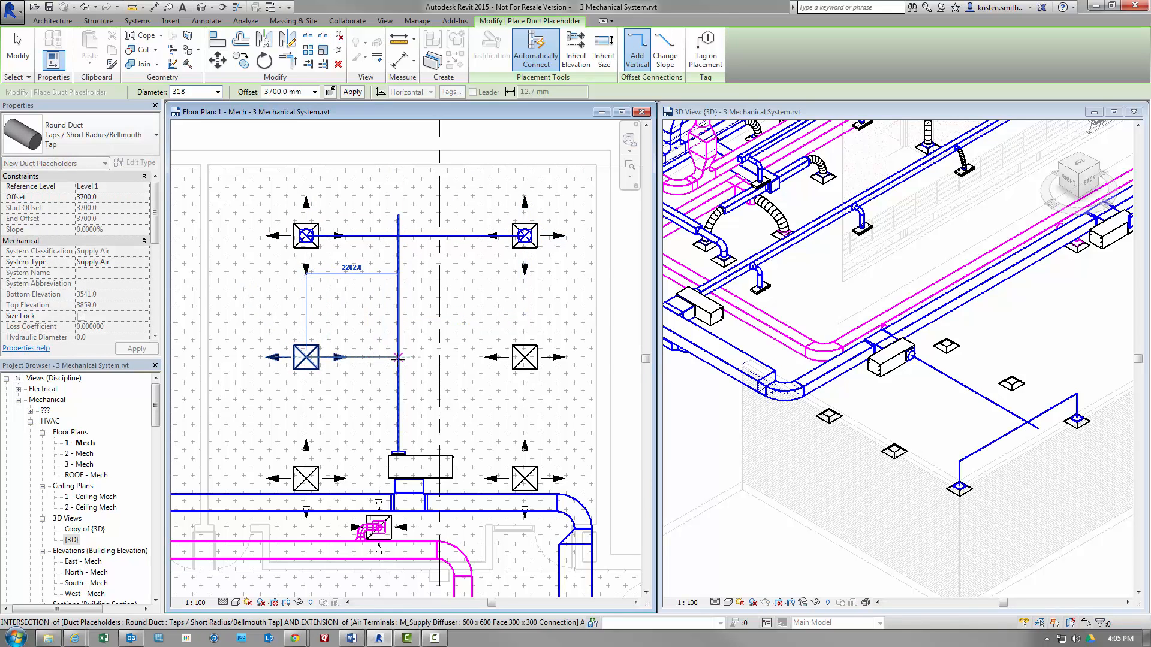
Connect the middle diffuser pair straight to the main placeholder and the southern pair through a cross branch about 1200 mm north of them
click(398, 358)
click(525, 357)
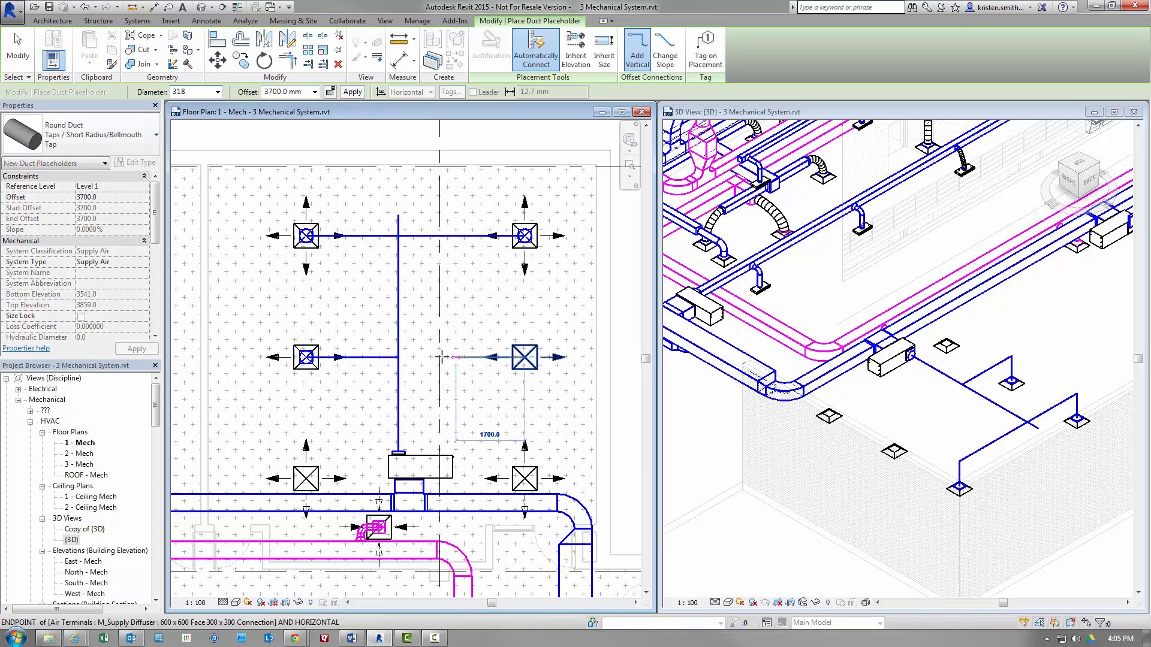
click(399, 357)
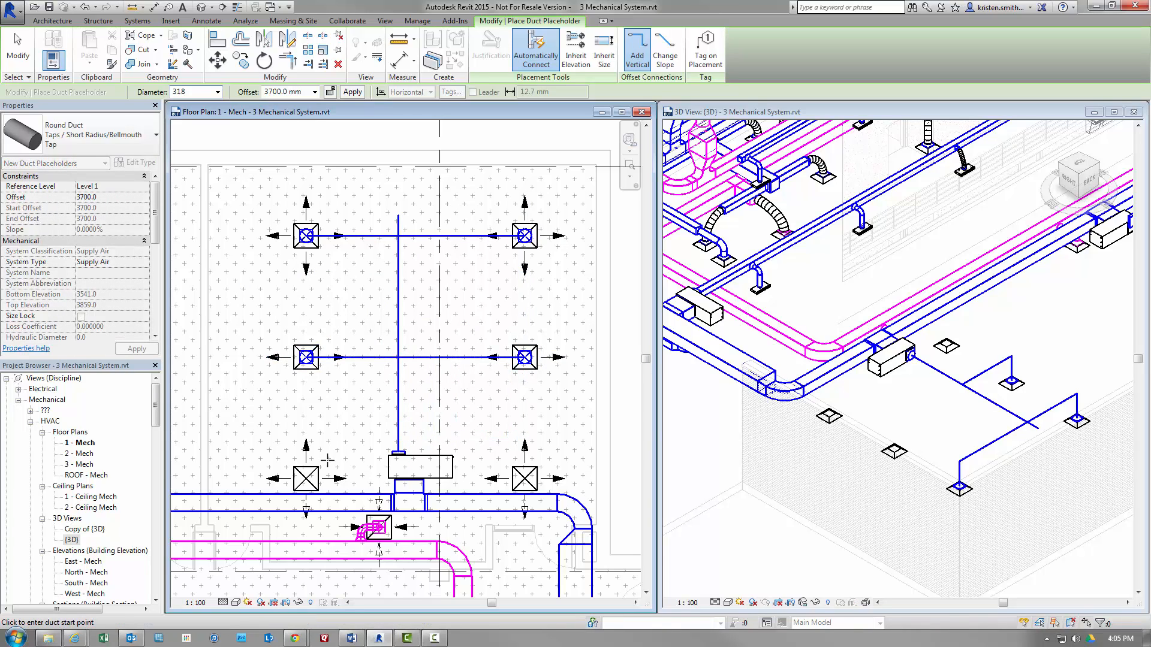
click(306, 478)
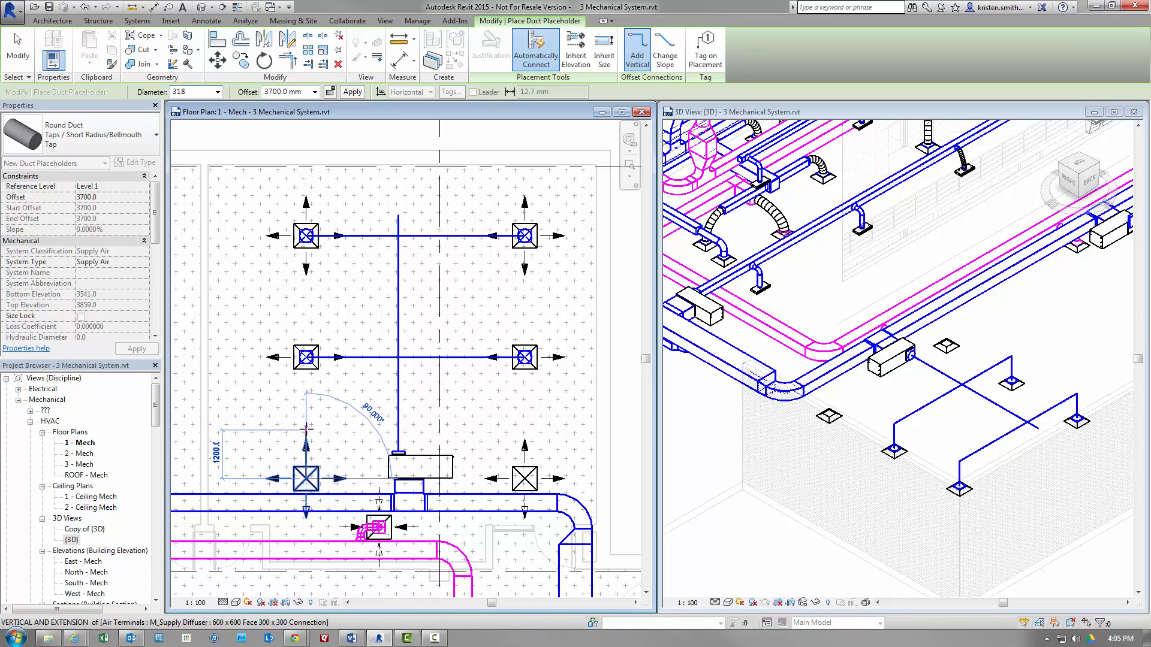
Examine the flow properties of the southern branch's eastern placeholder segment and the airflow properties of the surrounding space
click(463, 430)
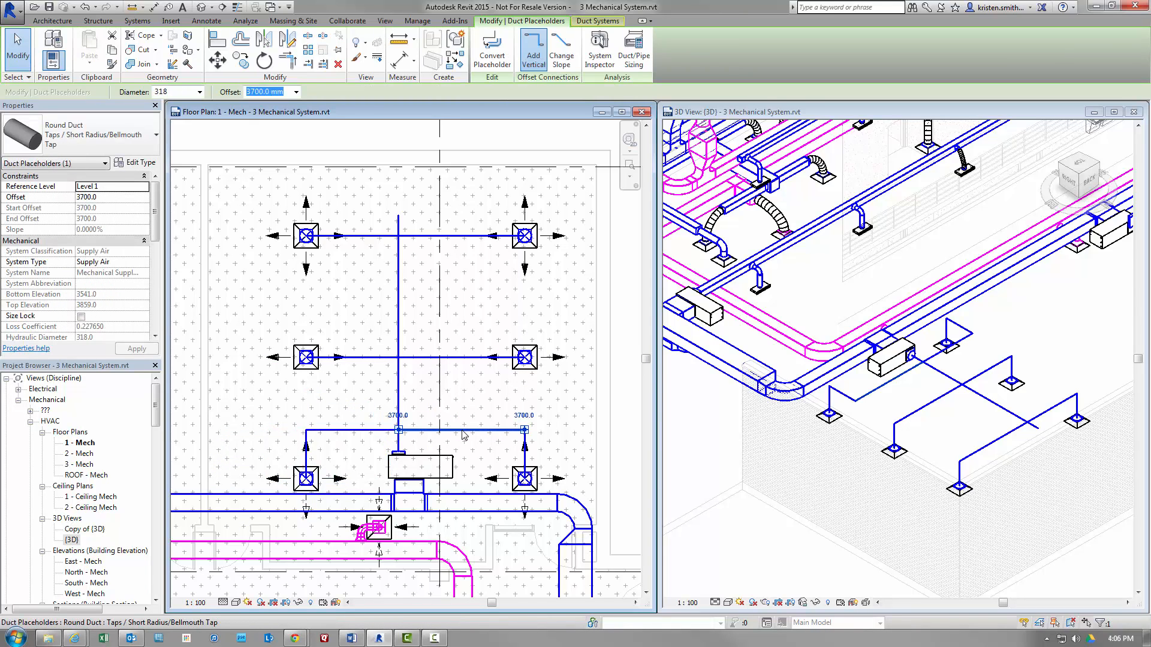
click(155, 337)
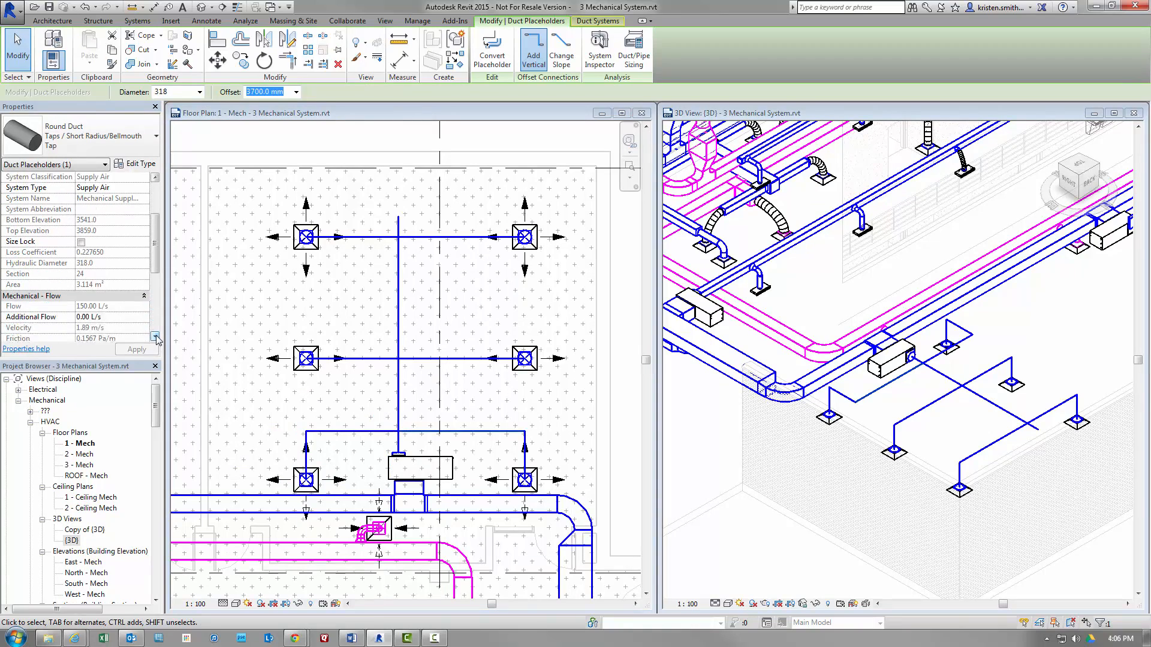
click(156, 339)
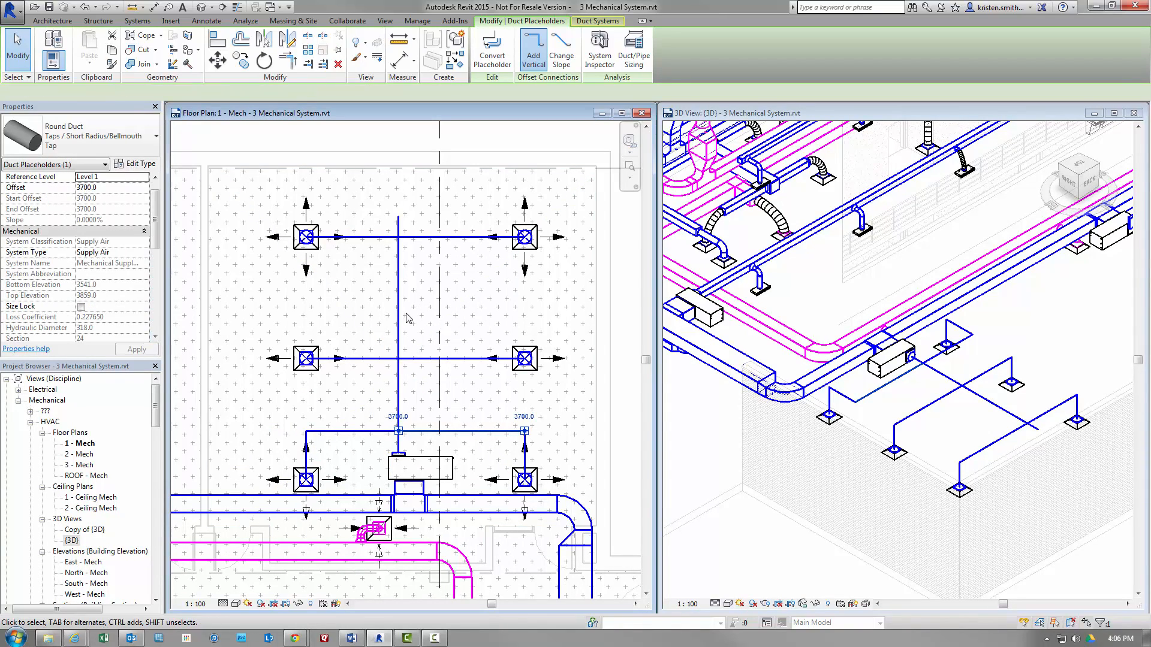
click(478, 291)
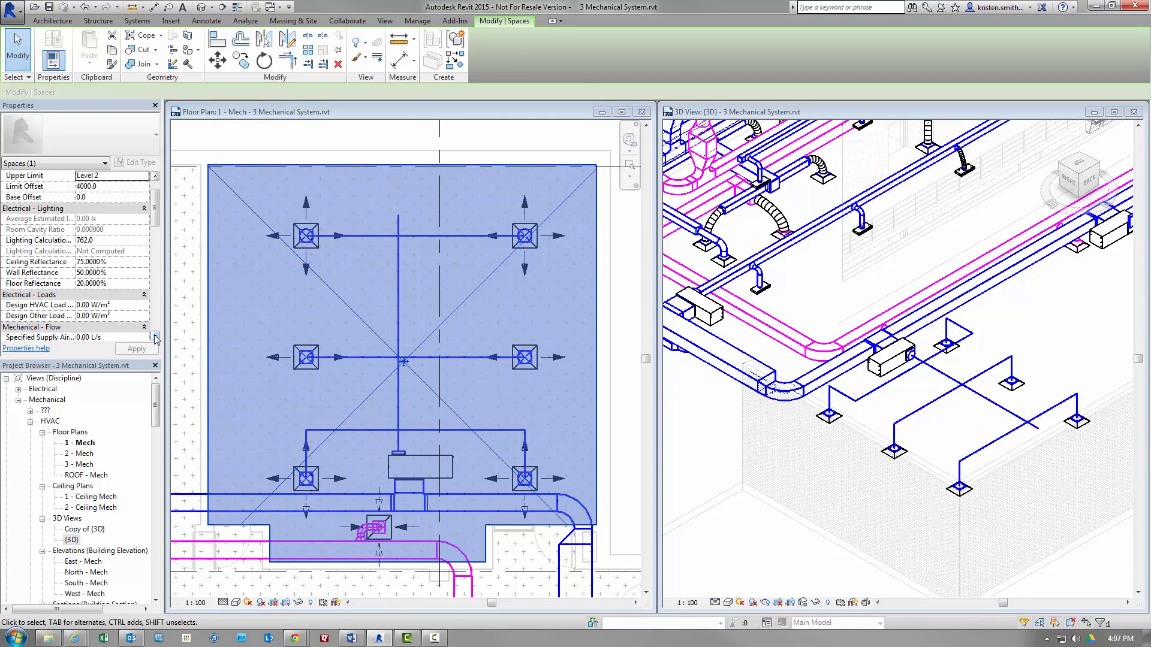
scroll(88, 265, down, 5)
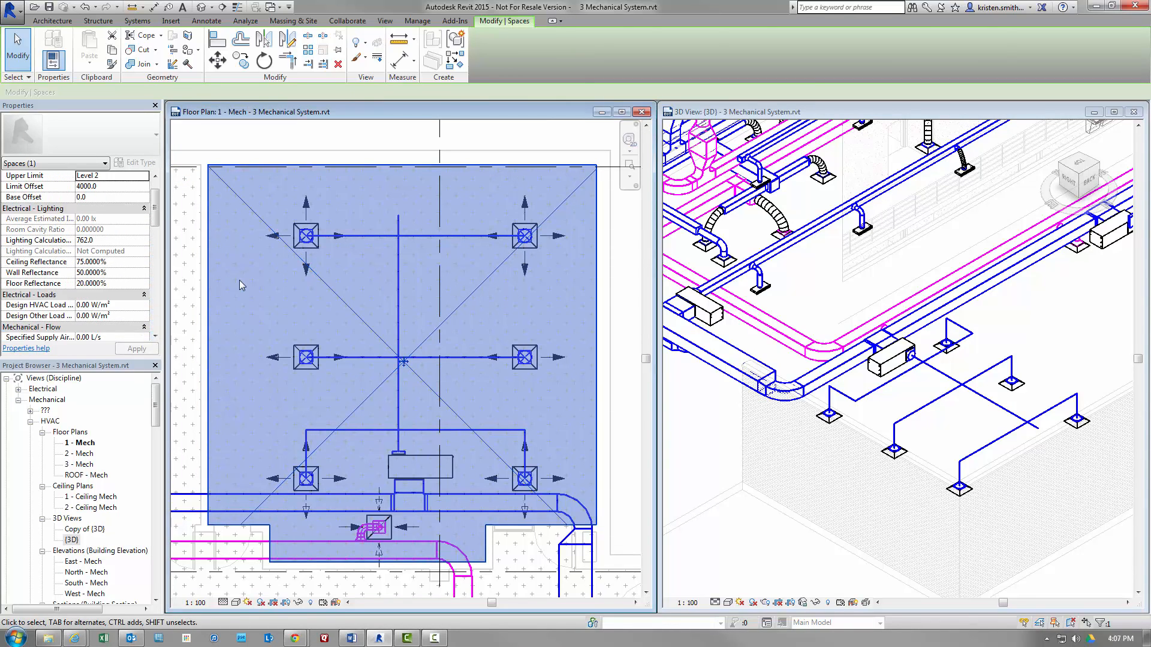
key(Escape)
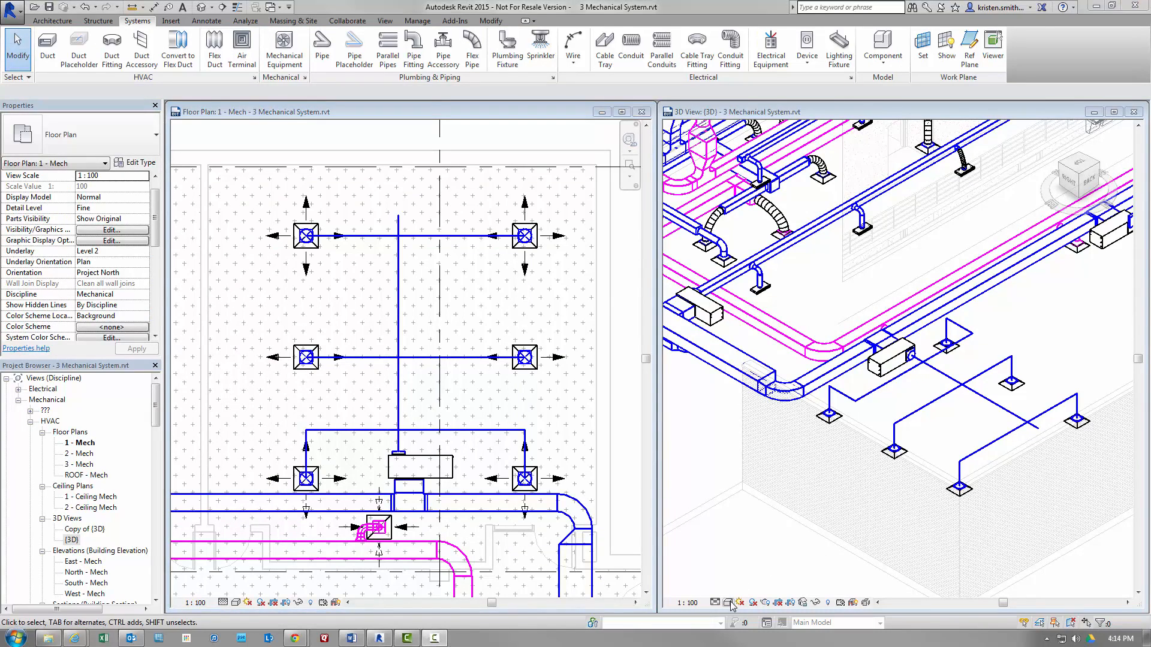
Set the 3D view's visual style to Wireframe
click(730, 604)
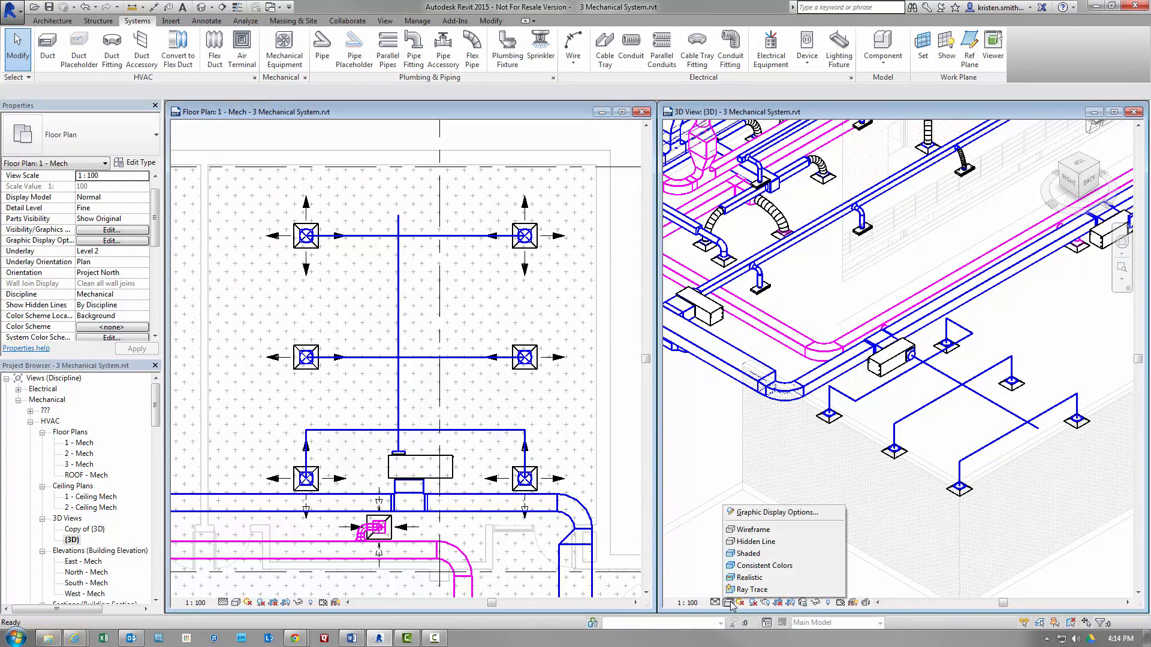
click(755, 531)
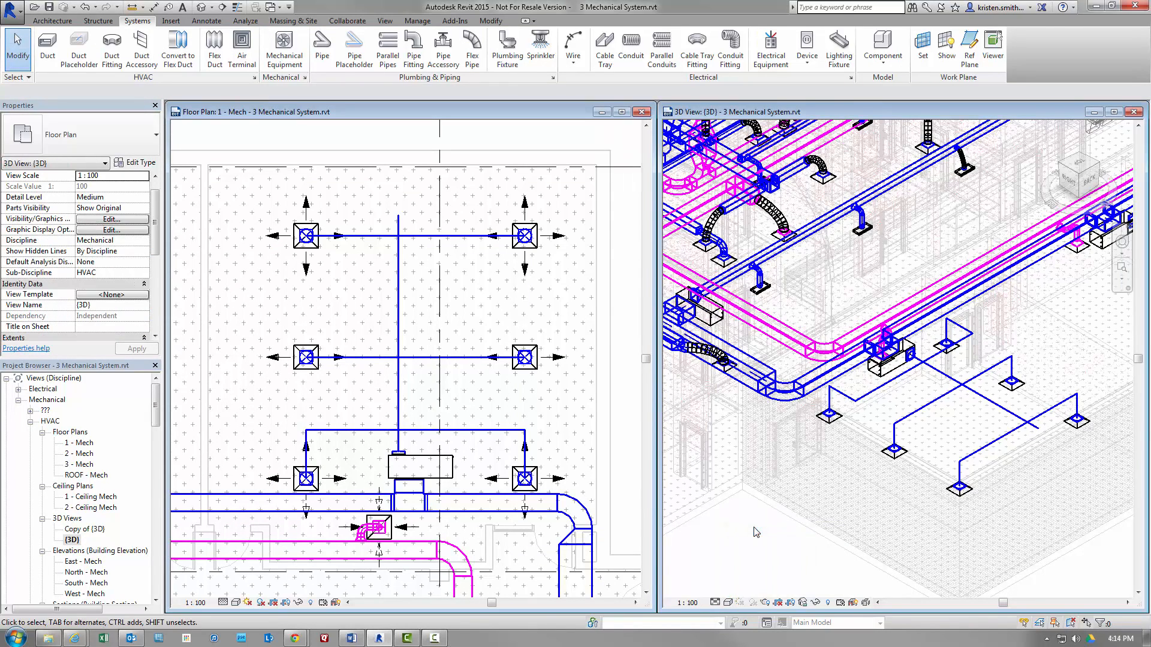
click(210, 21)
click(610, 67)
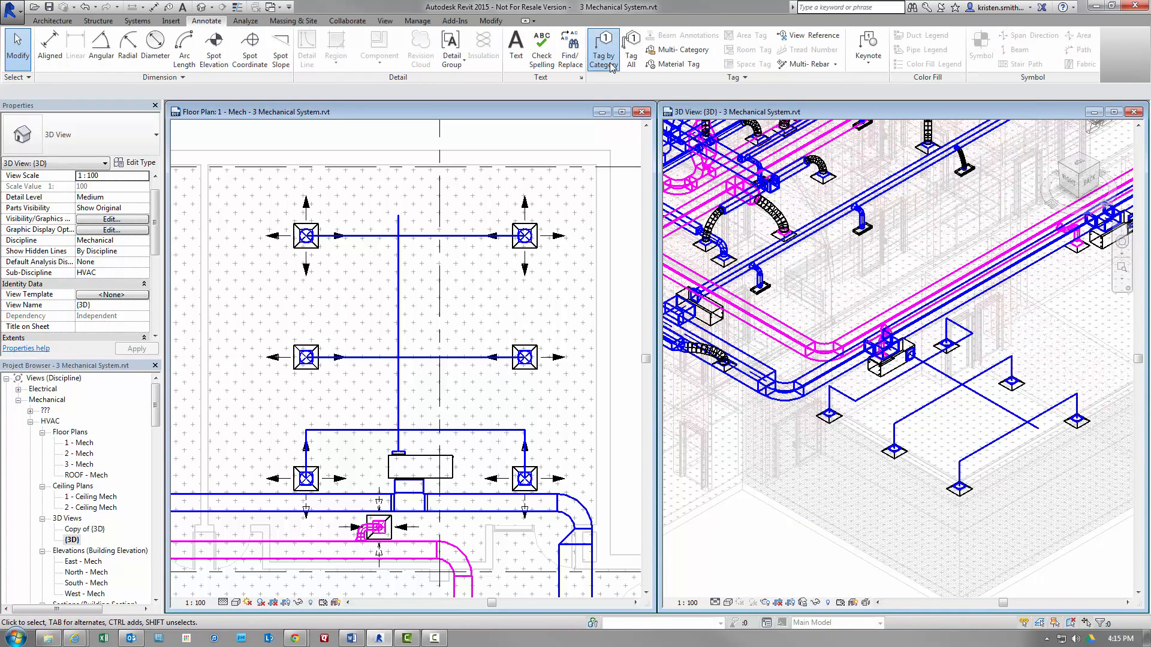
click(649, 328)
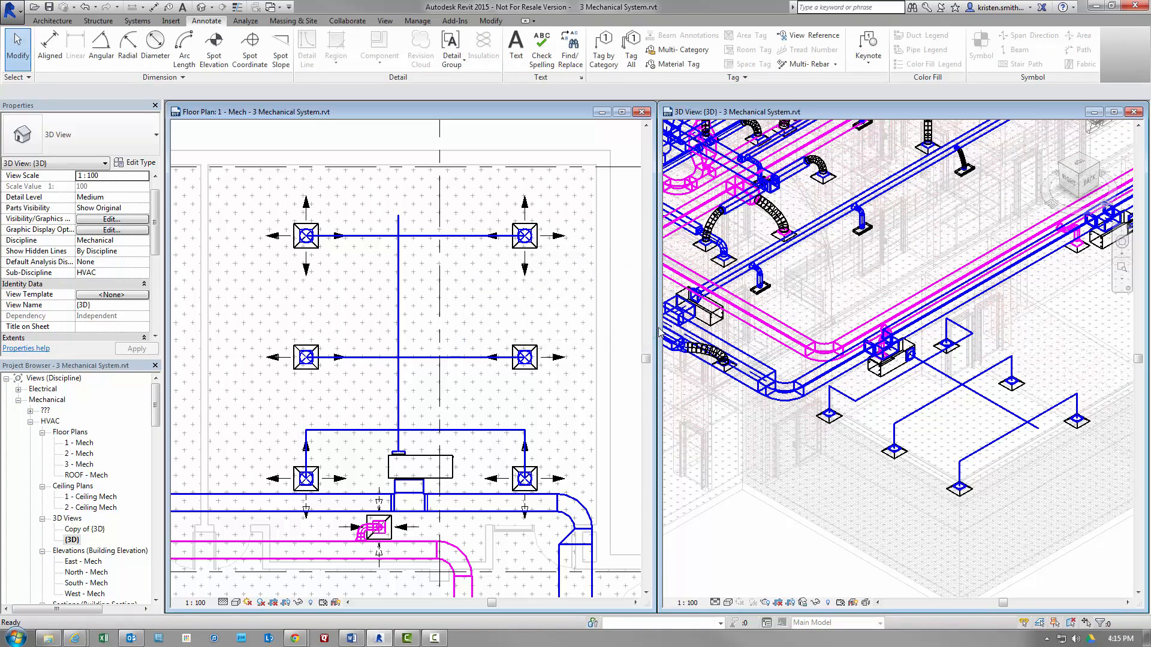
Save the 3D view's orientation and lock it, renaming the view Lecture
click(803, 602)
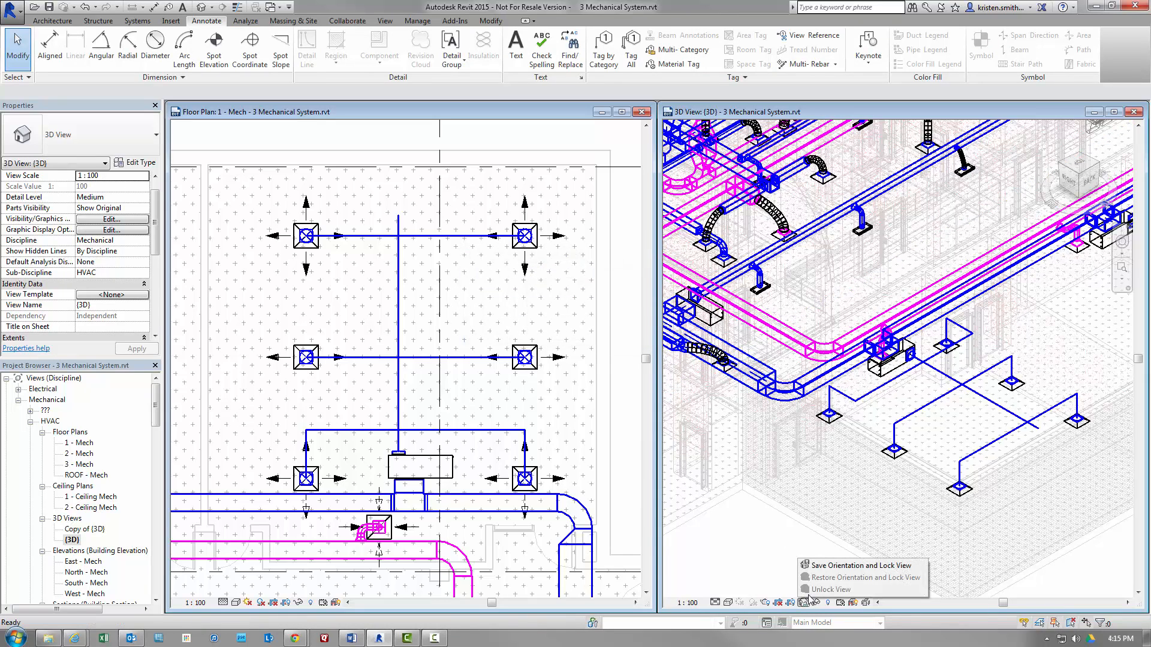
click(818, 565)
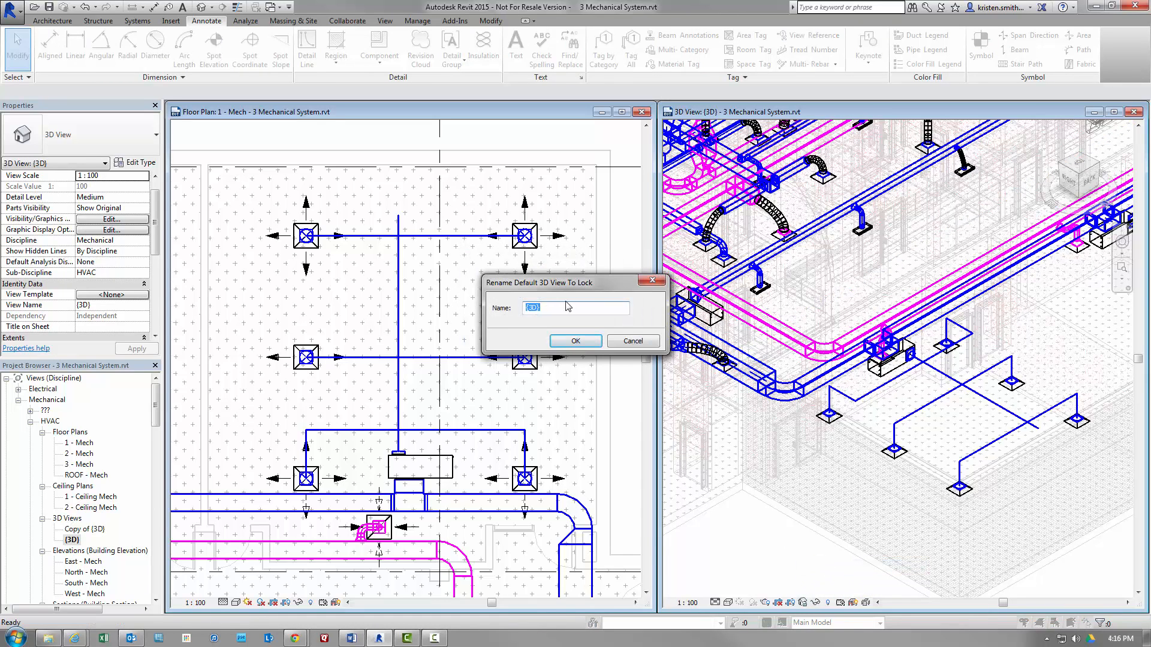
click(575, 341)
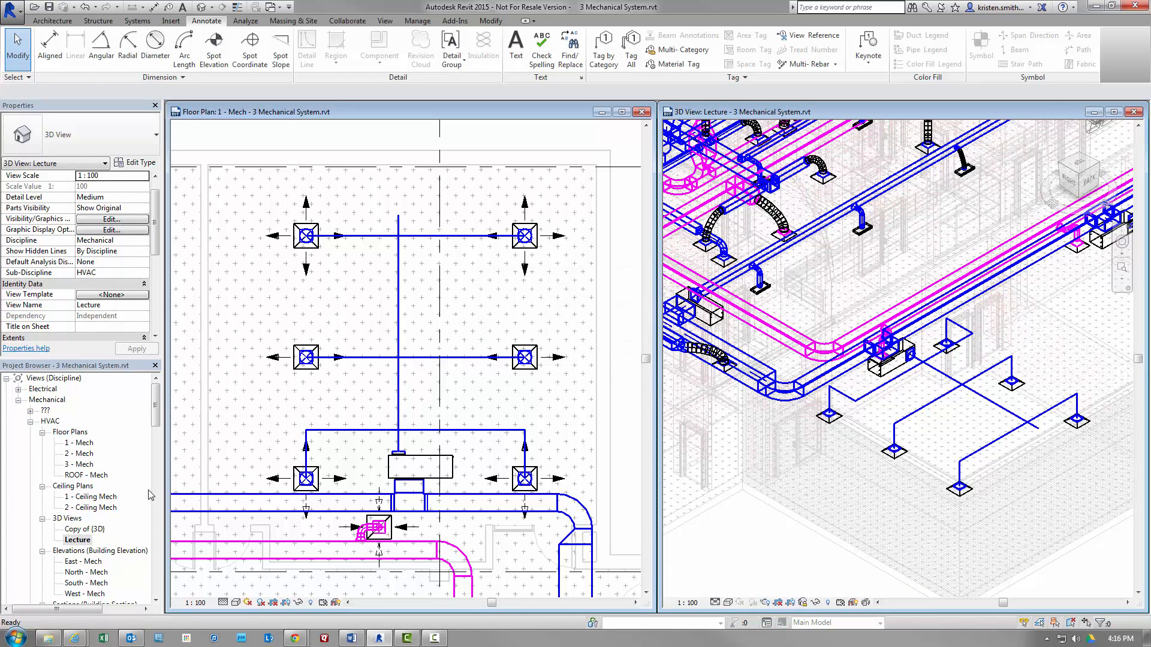
In the 3D view, tag both halves of the northernmost branch, one half of the middle branch and the main placeholder by category, without leaders
click(603, 49)
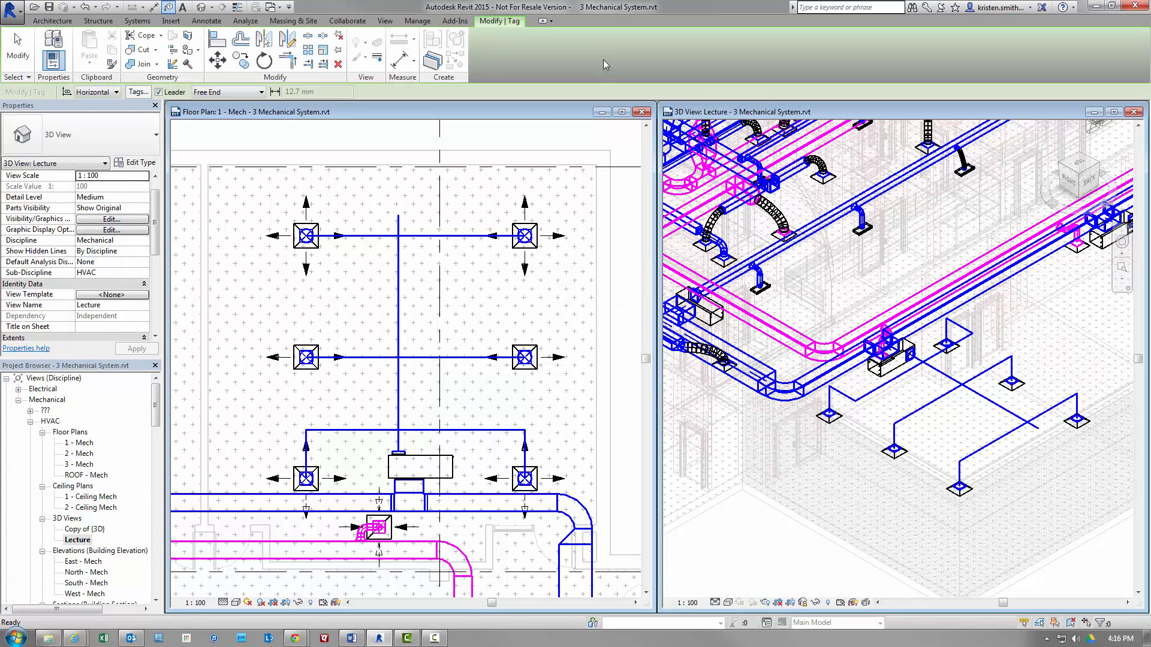
click(159, 92)
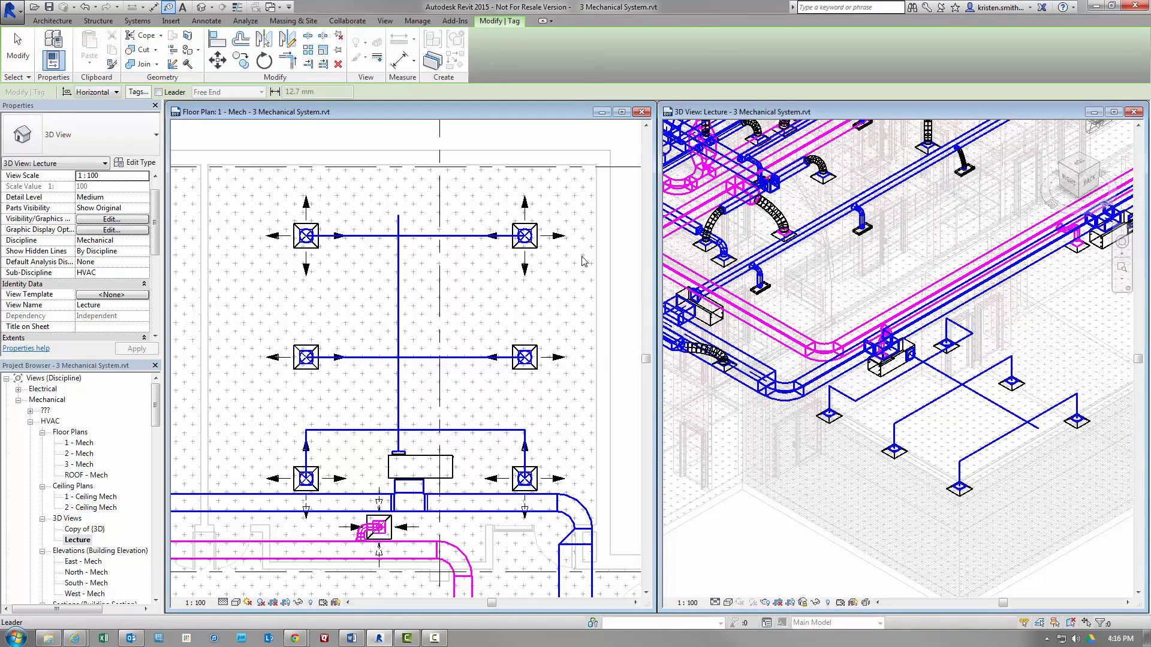
click(1048, 416)
click(997, 443)
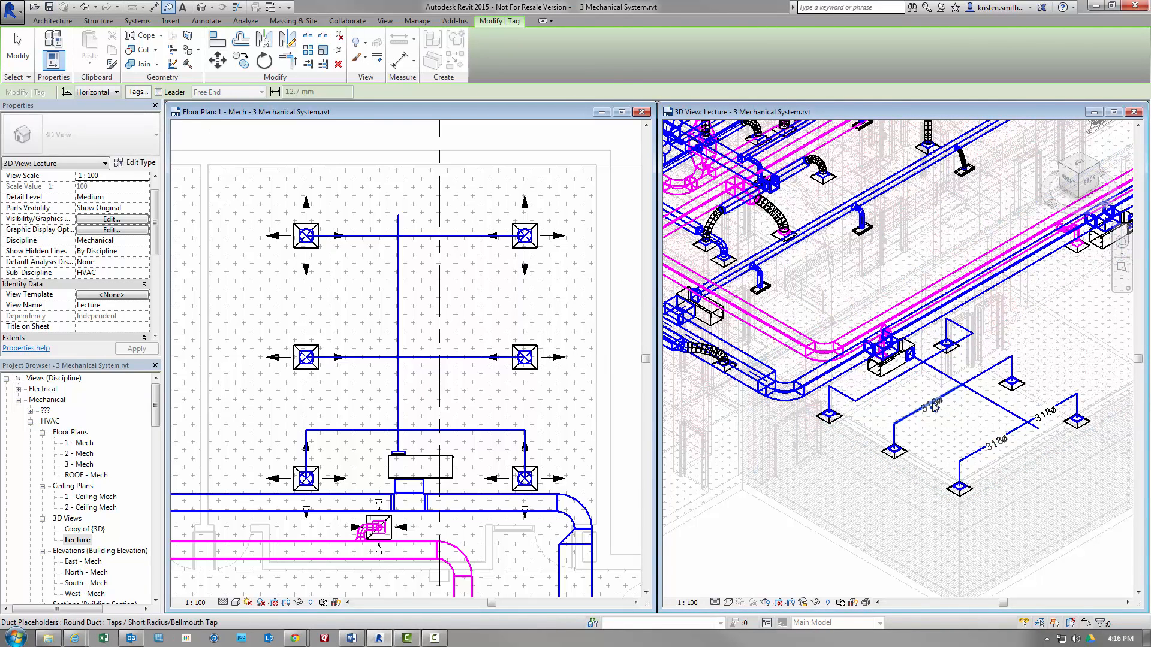
click(934, 409)
click(997, 411)
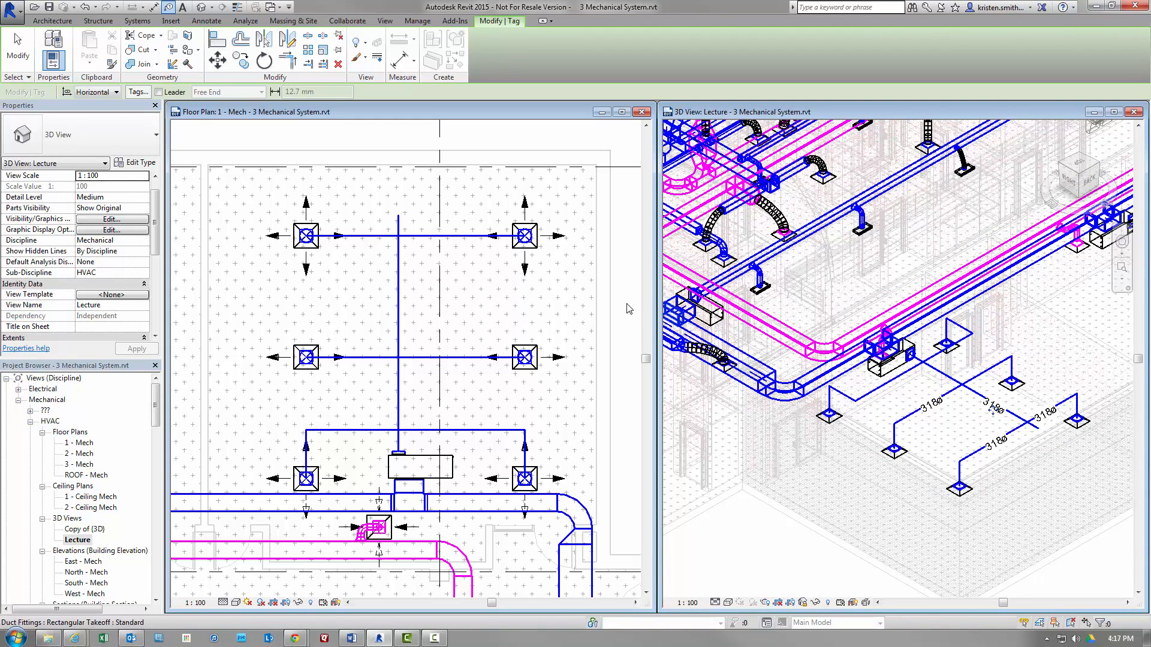
In the floor plan, tag the eastern placeholder segments of the northernmost and southern branches with their duct size
click(444, 242)
click(444, 240)
click(448, 432)
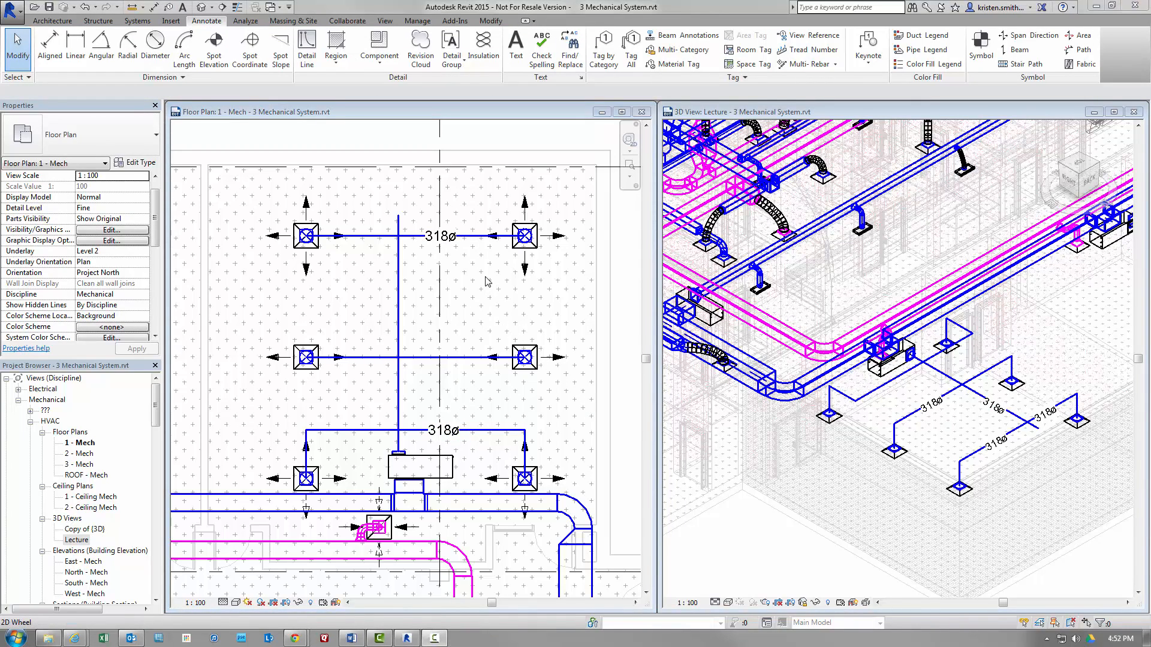
Examine the Mechanical - Flow properties of the space that contains the six diffusers
click(502, 114)
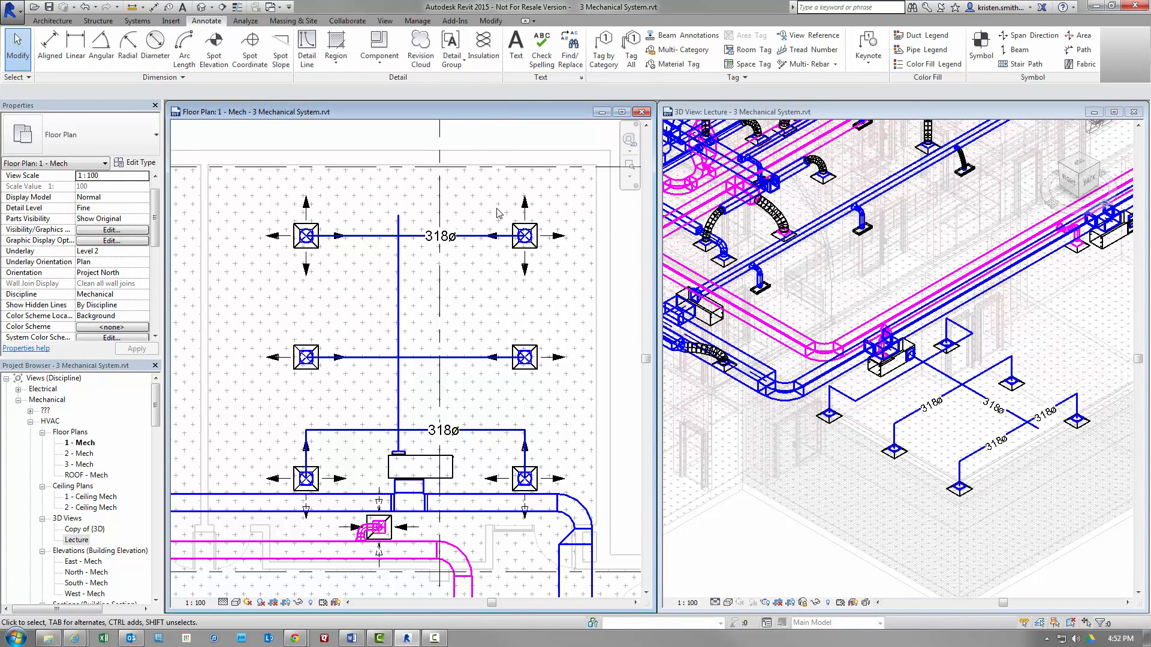
click(495, 279)
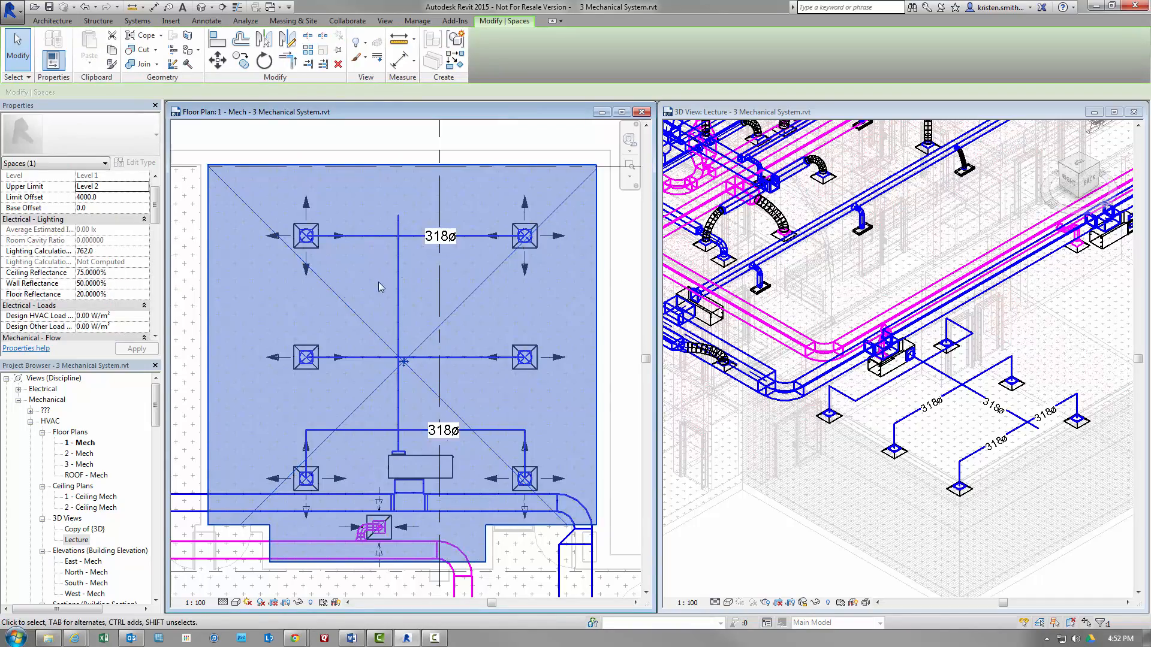
click(155, 338)
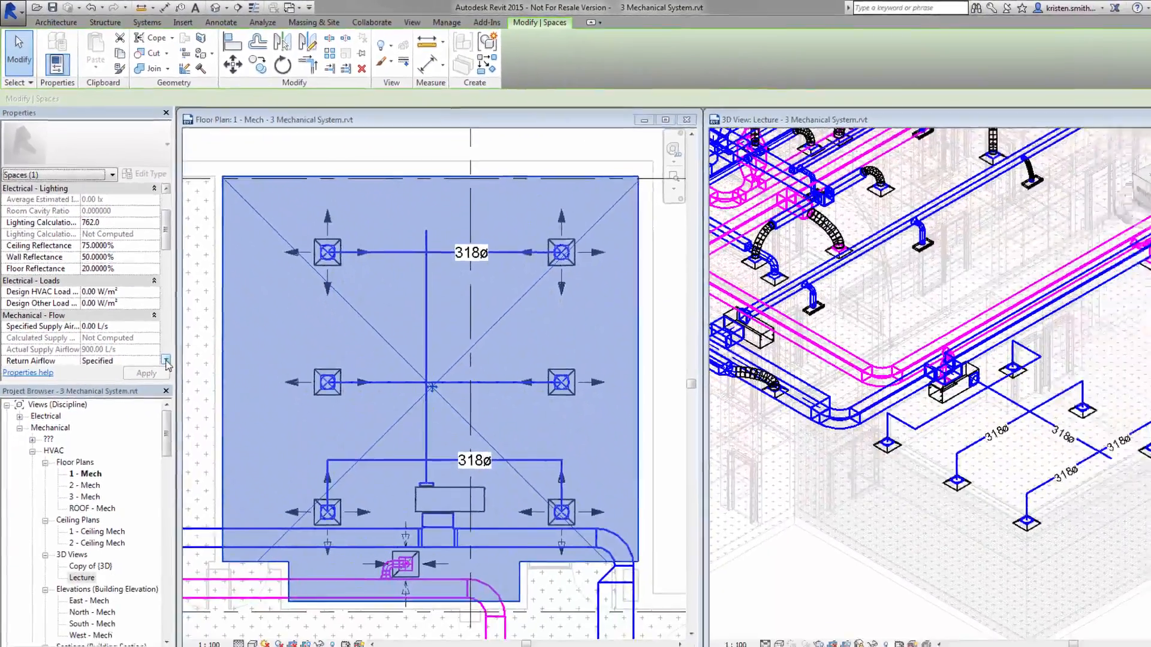
click(263, 571)
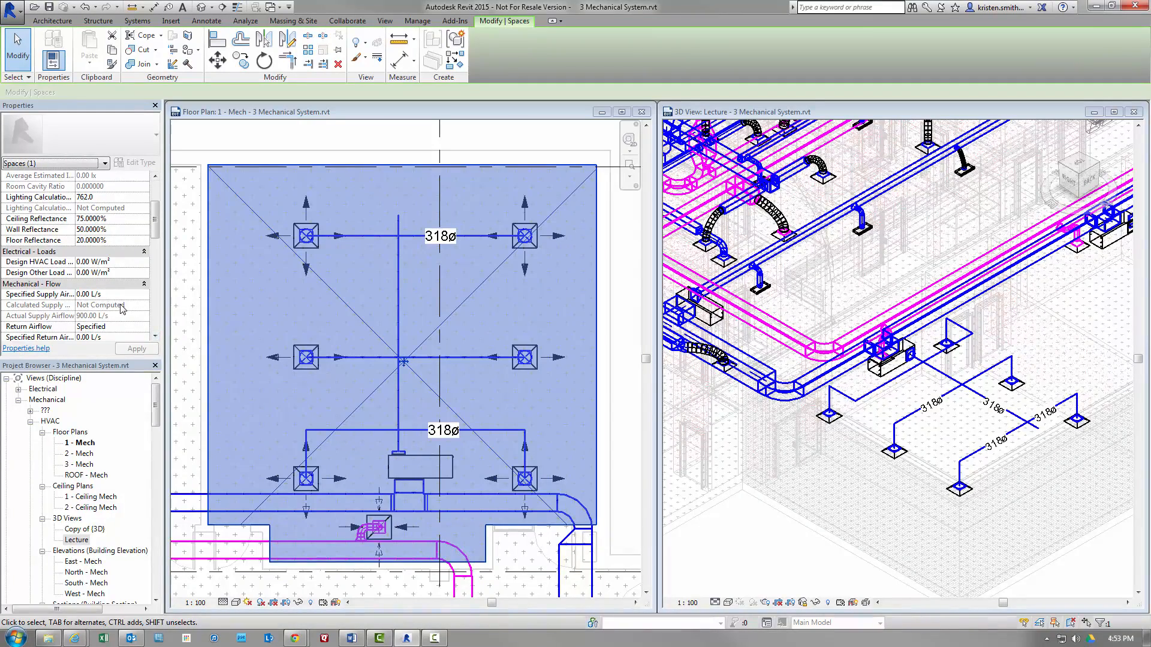
click(321, 290)
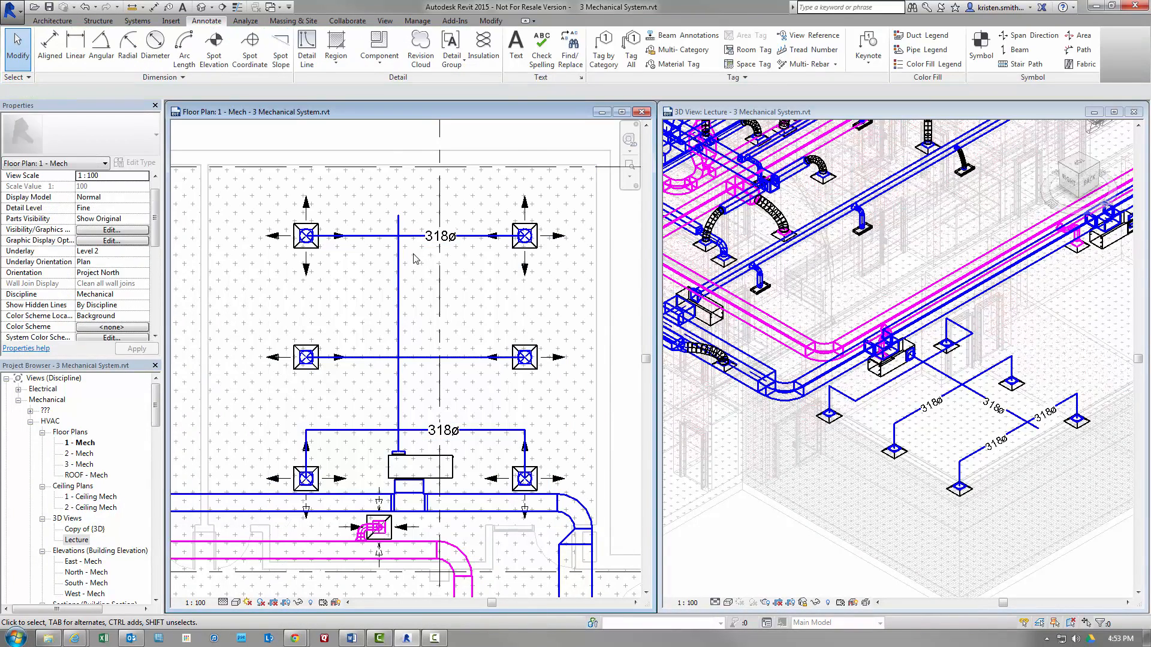
Calculate the building's heating and cooling loads with the existing Office settings and close the resulting loads report
click(252, 21)
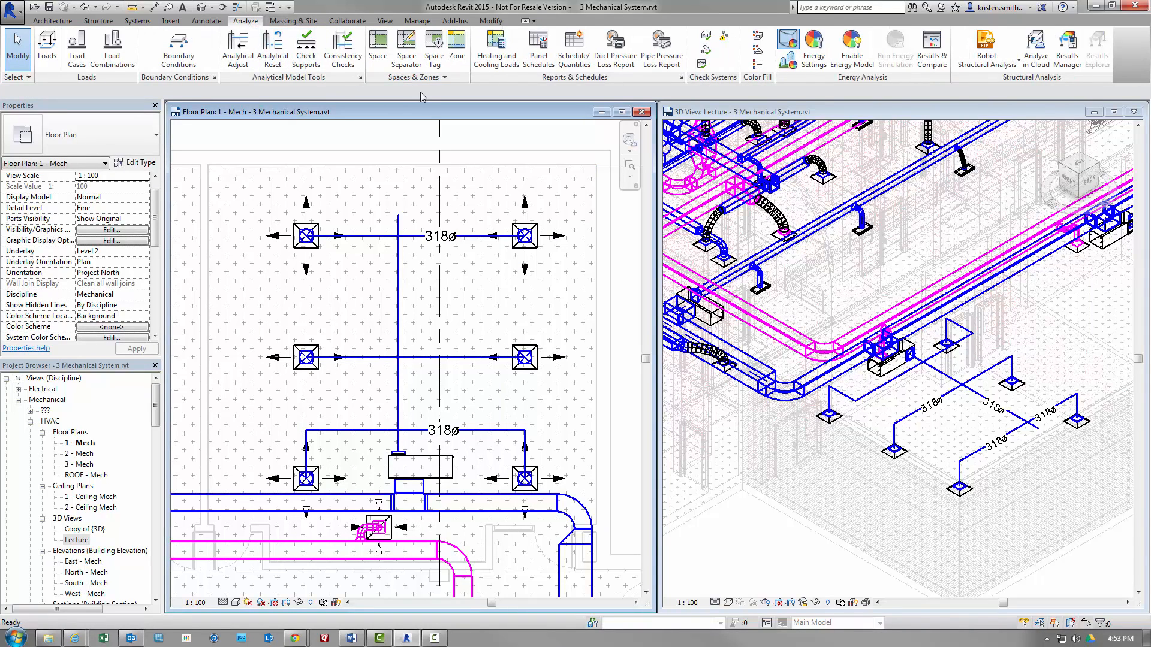
click(497, 60)
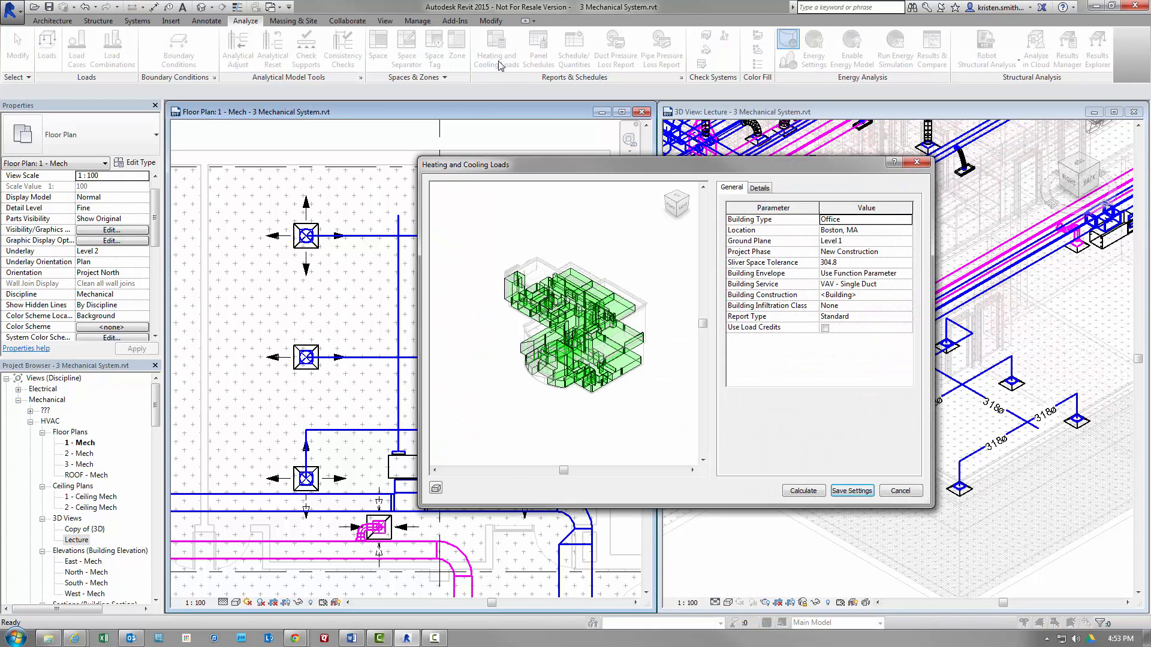
click(803, 491)
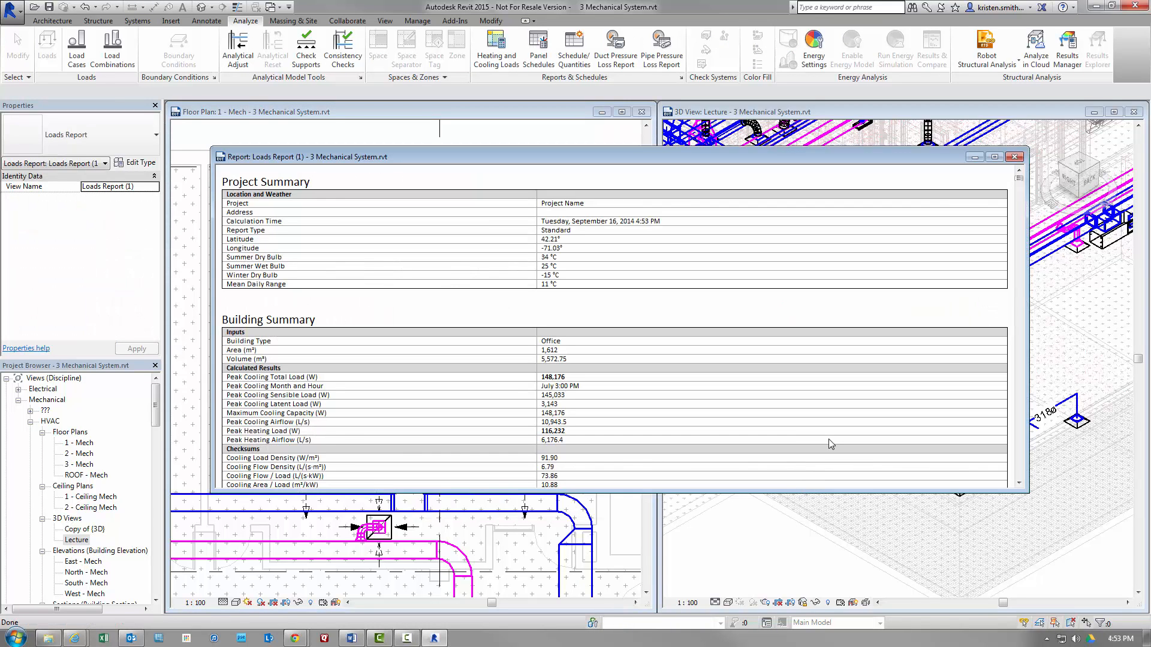
click(1014, 157)
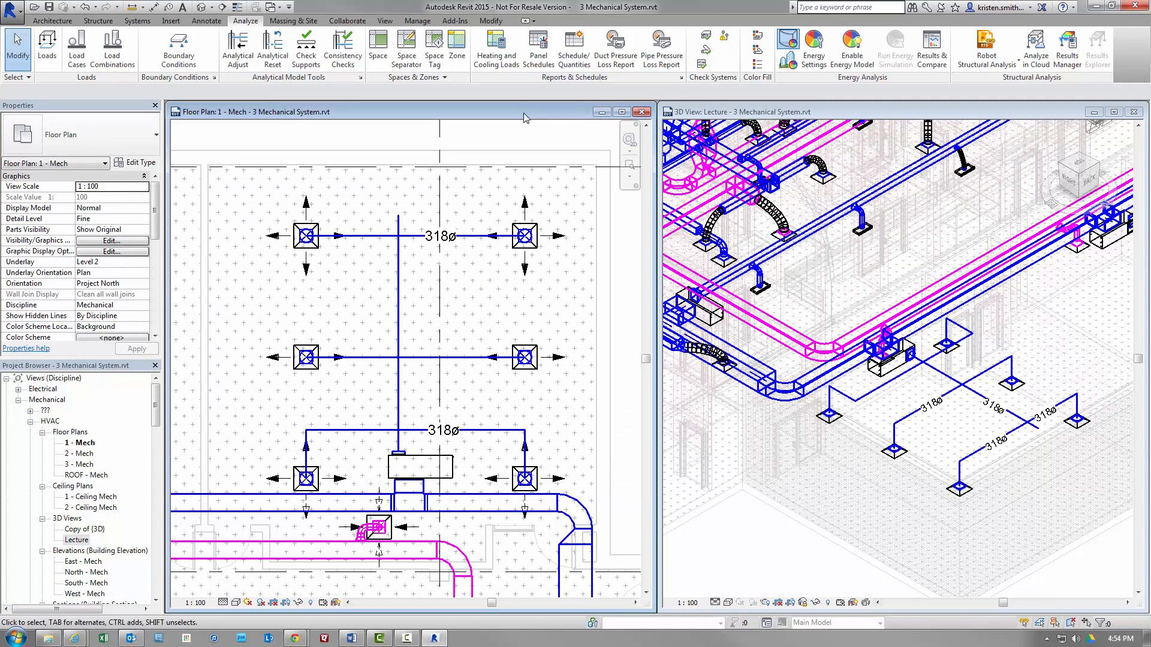
Compare the space's calculated supply airflow with its actual supply airflow after the loads calculation
click(492, 272)
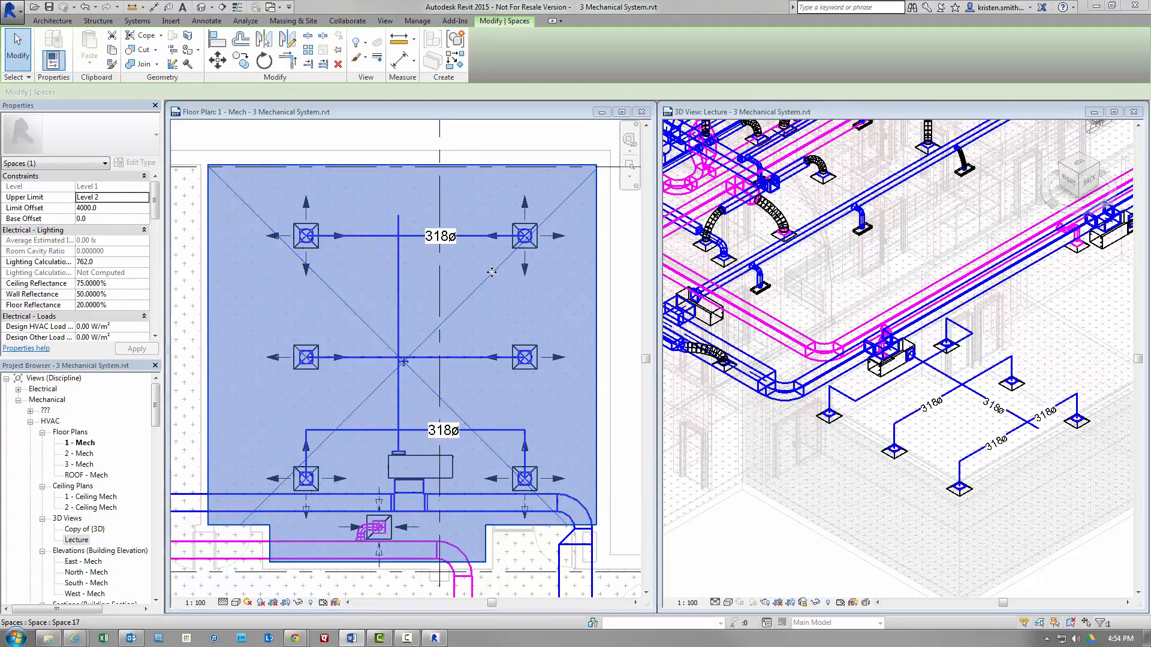
scroll(158, 341, down, 5)
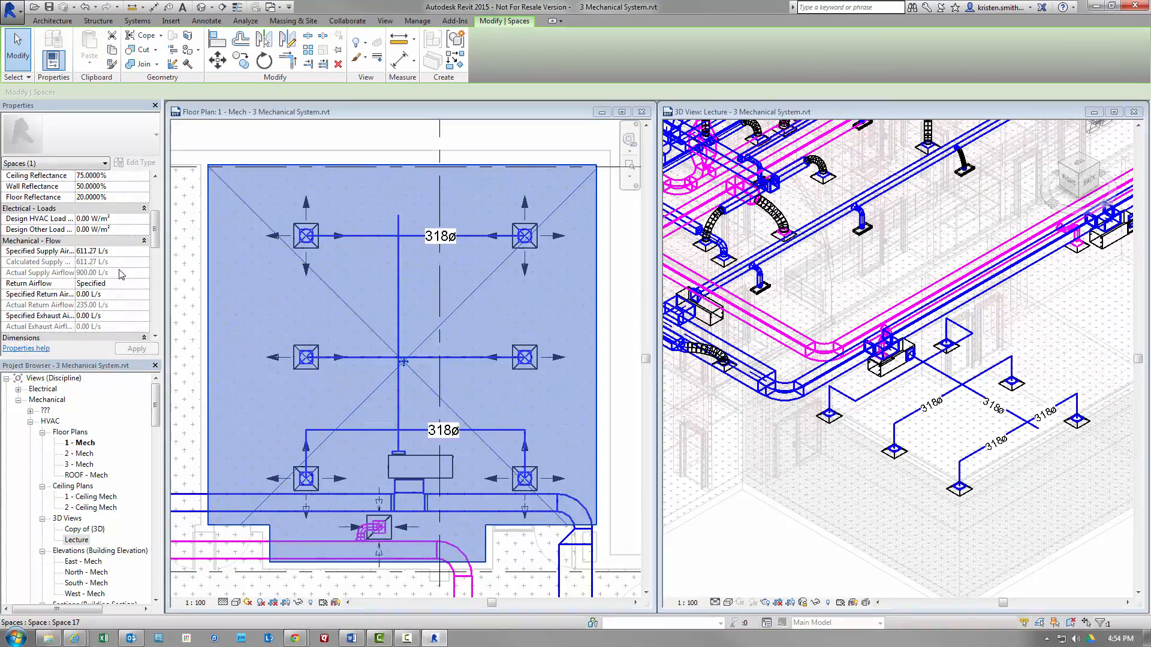
key(Escape)
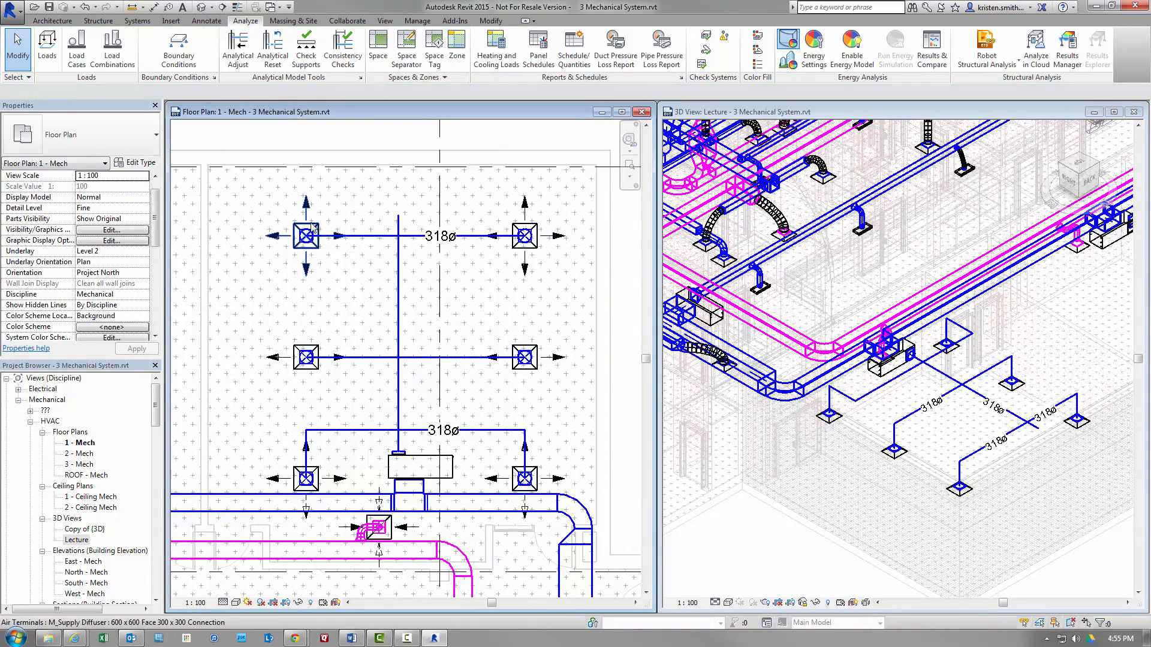
Set the flow of all six supply diffusers to 102 L/s each
click(312, 231)
ctrl+click(525, 236)
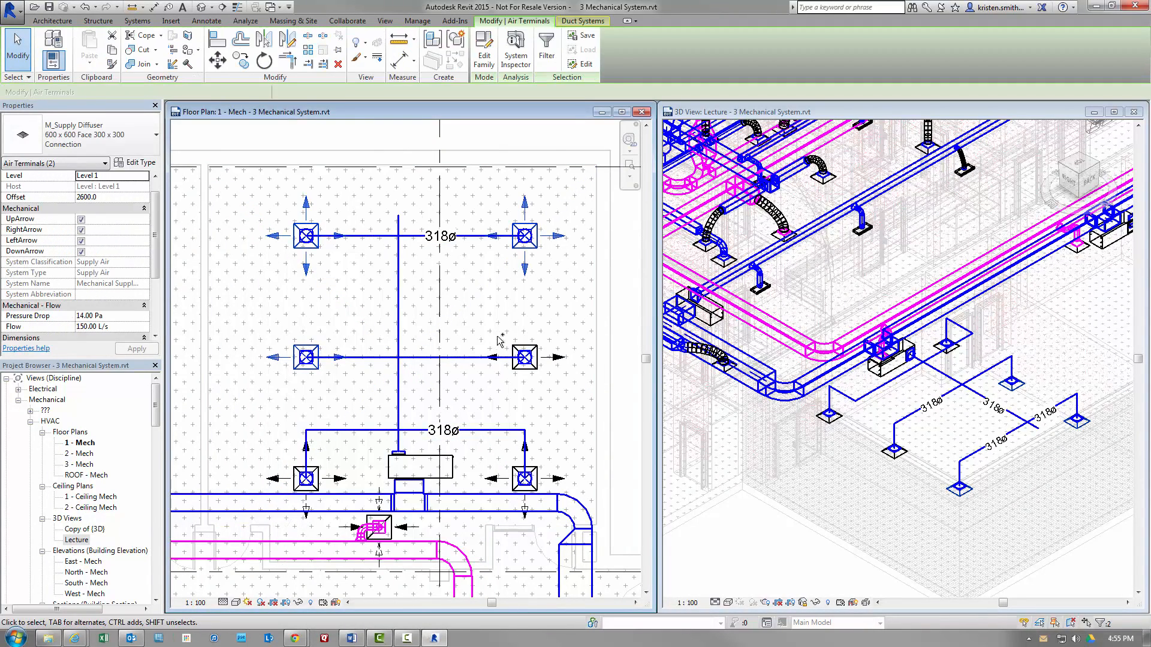
ctrl+click(519, 350)
ctrl+click(309, 473)
ctrl+click(527, 470)
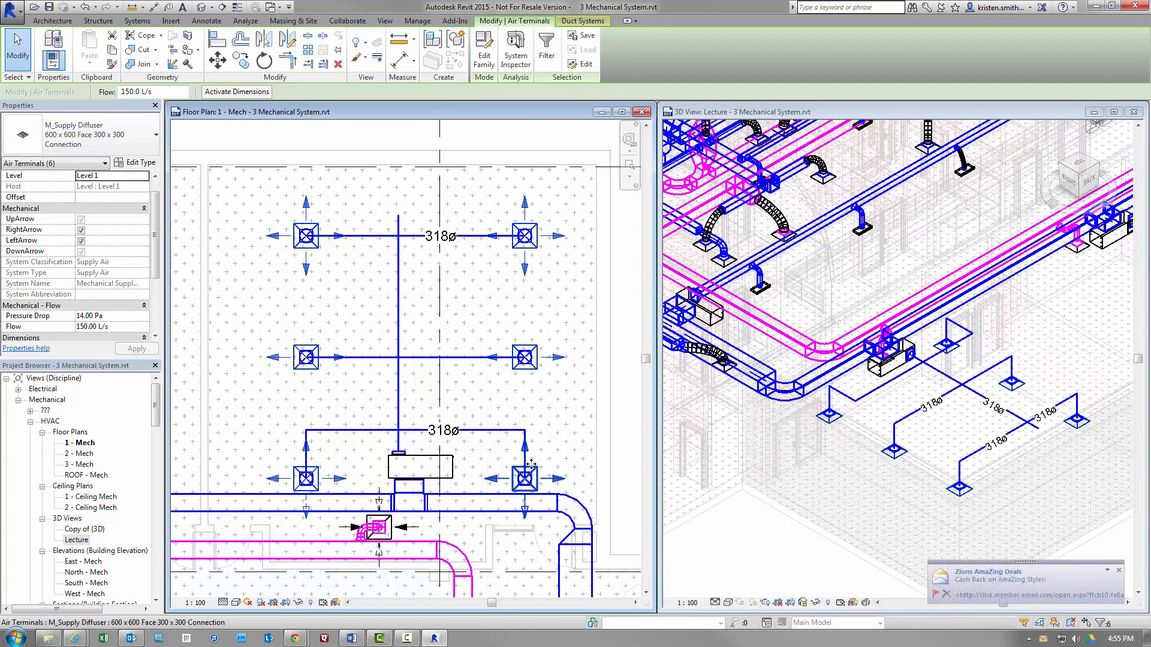
drag(134, 92, 113, 96)
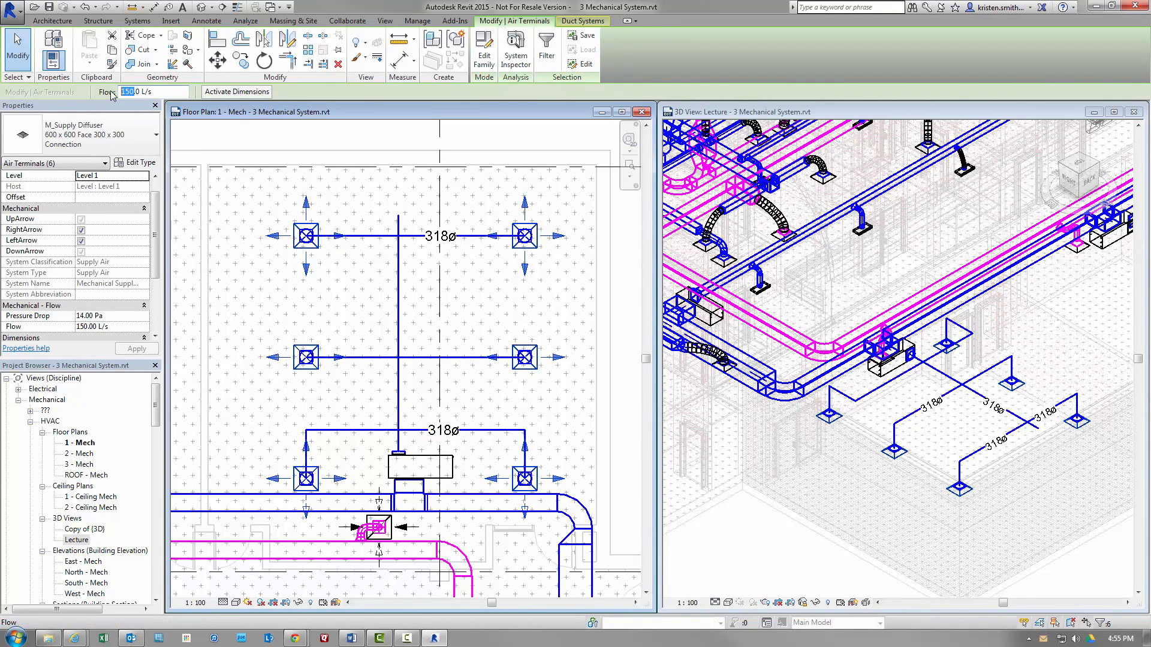
text(100)
key(Return)
Set the space's specified supply airflow to 612 L/s and its specified return airflow to 550 L/s
click(491, 275)
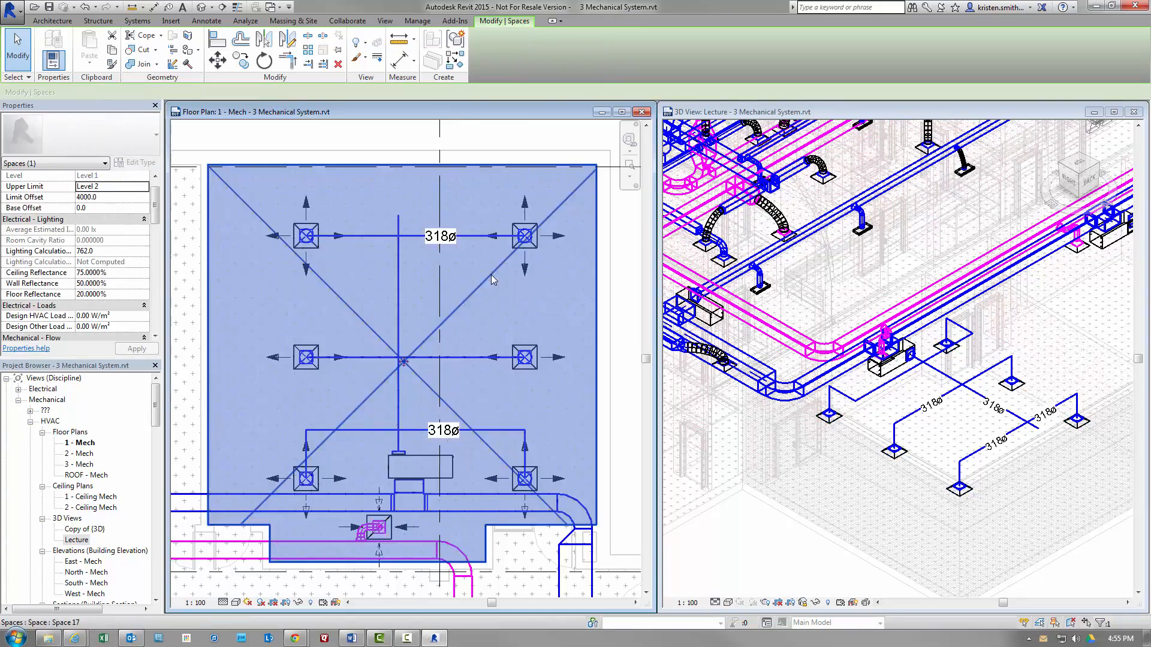
click(156, 339)
click(156, 339)
click(155, 339)
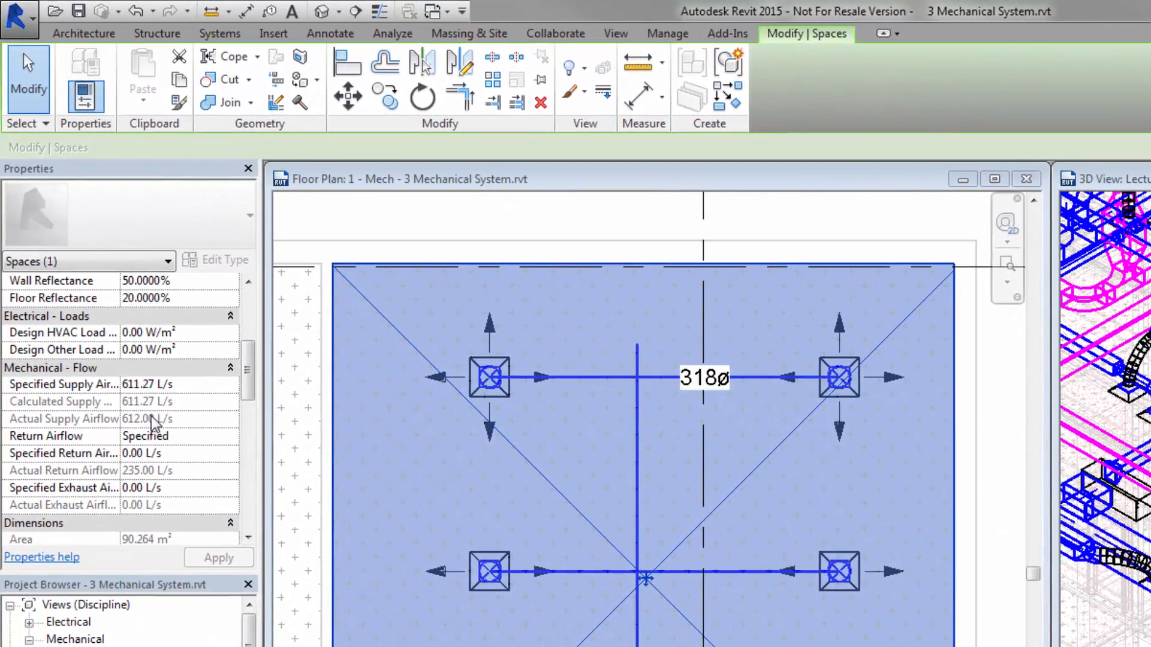
drag(155, 386, 105, 383)
text(612.00)
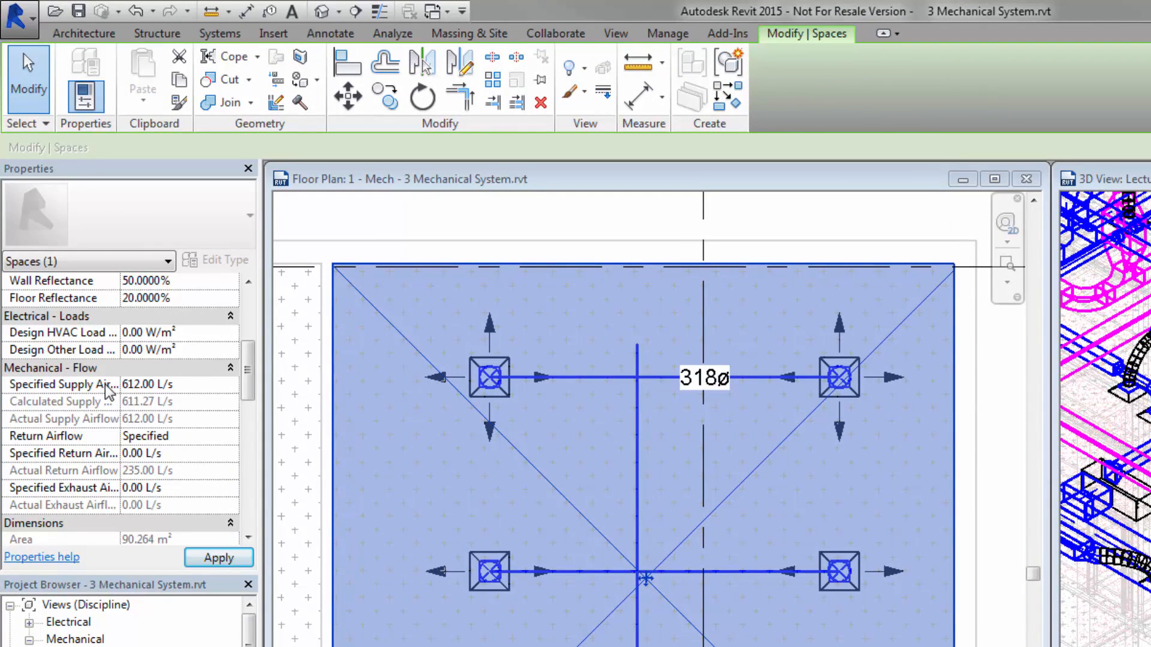
click(125, 454)
click(125, 453)
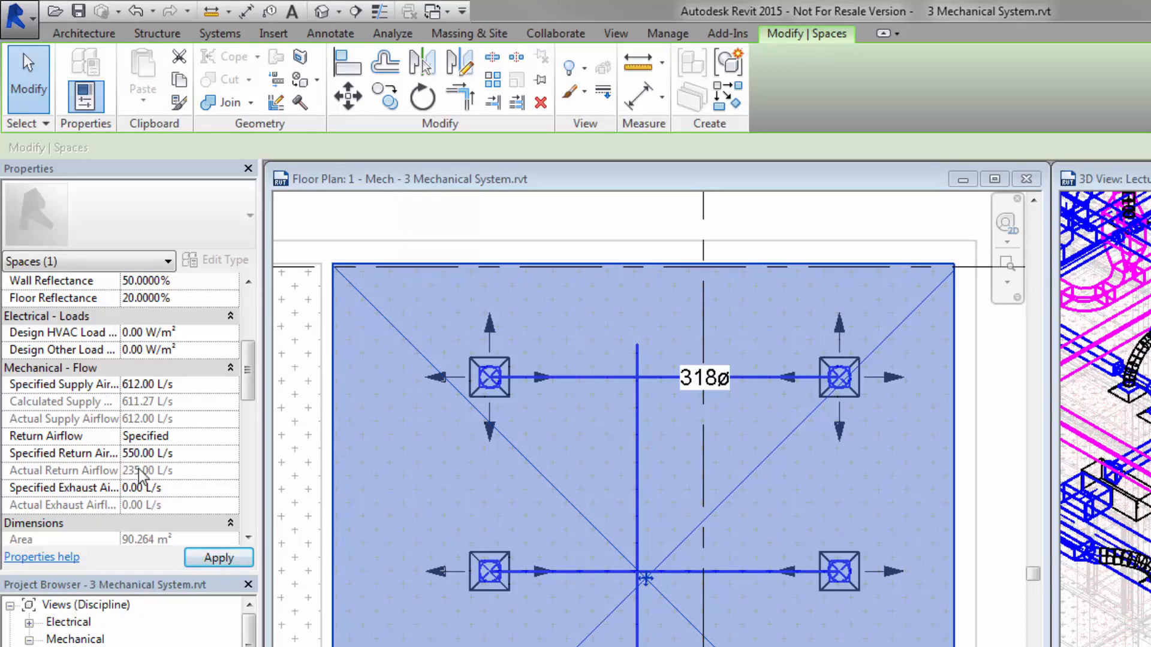
click(196, 560)
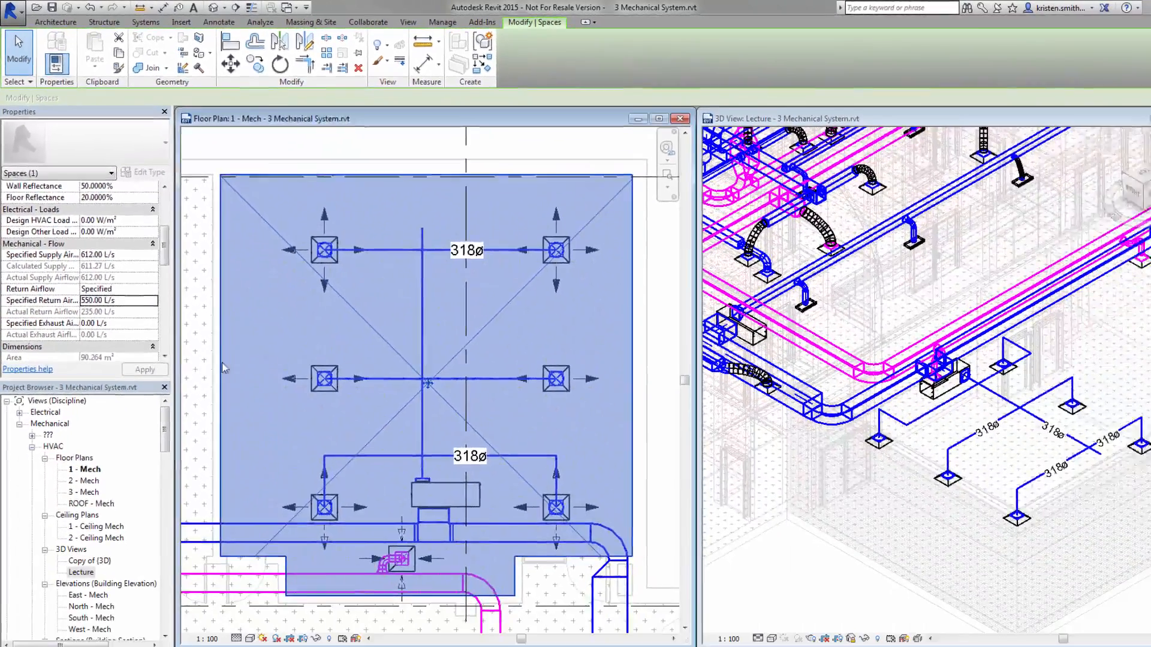
click(367, 553)
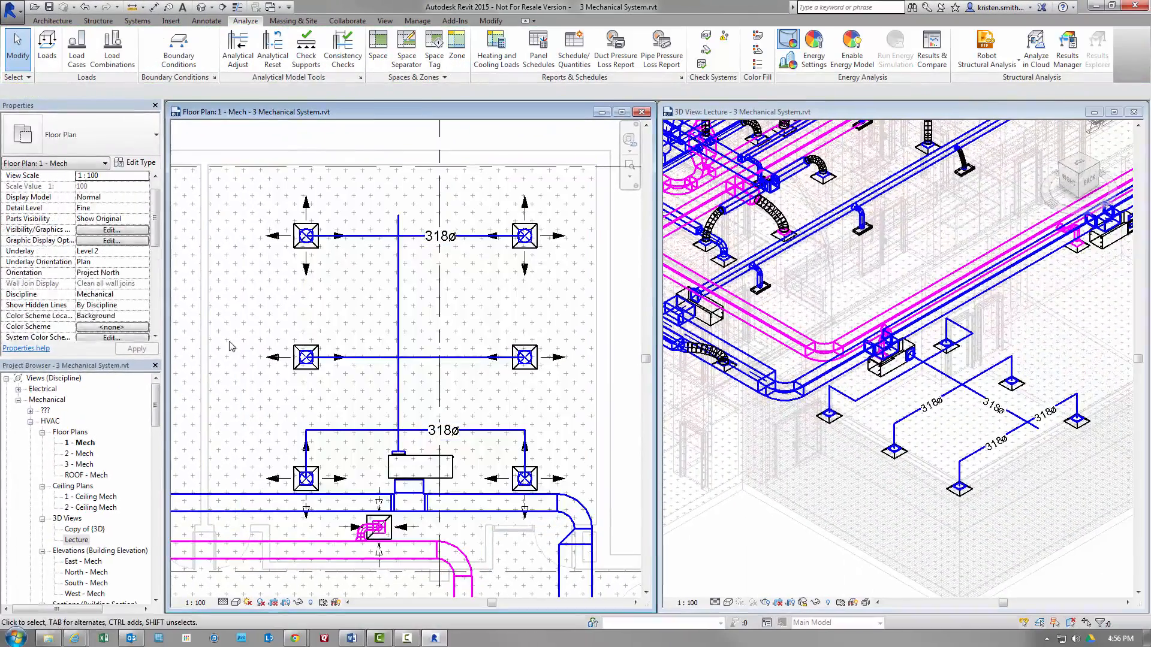
Set the flow of the return diffuser south of the heat pump to 550 L/s
click(381, 523)
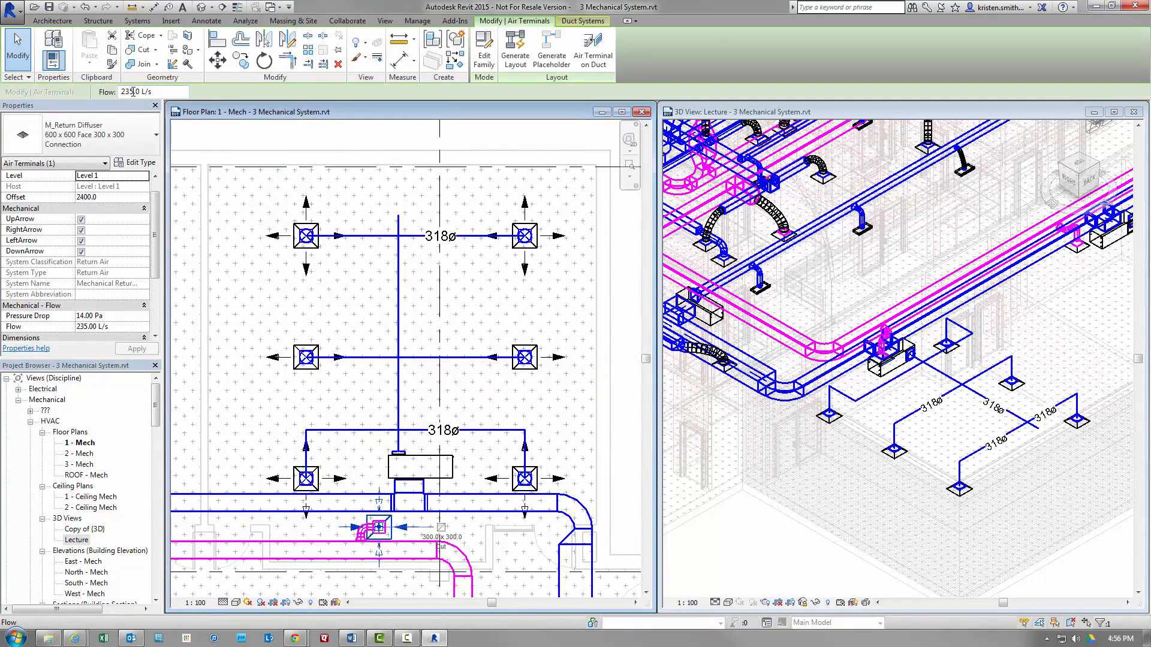
text(550)
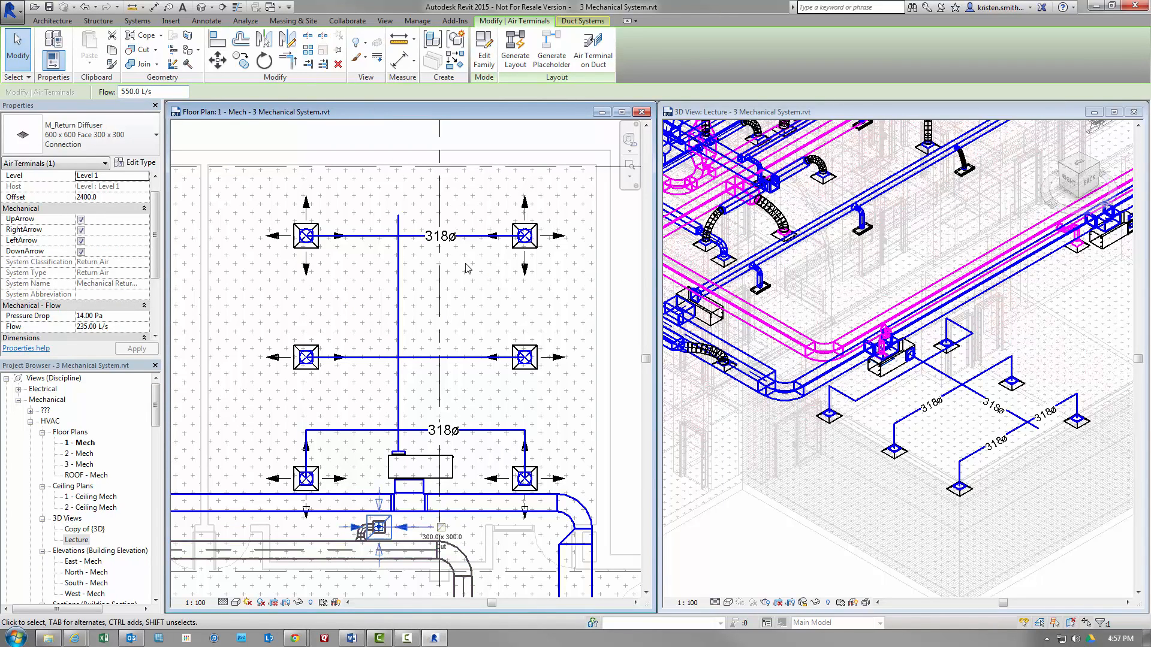
Check the space's specified, calculated and actual supply airflows against its specified and actual return airflows
click(496, 274)
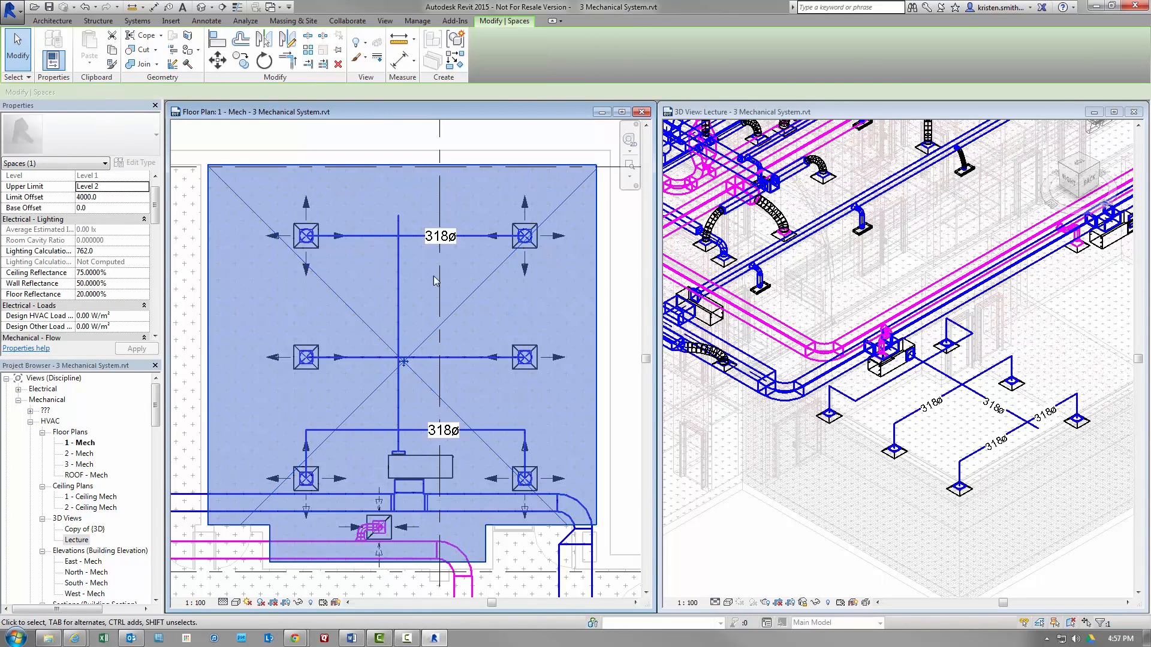
click(155, 337)
click(156, 338)
click(156, 337)
click(156, 338)
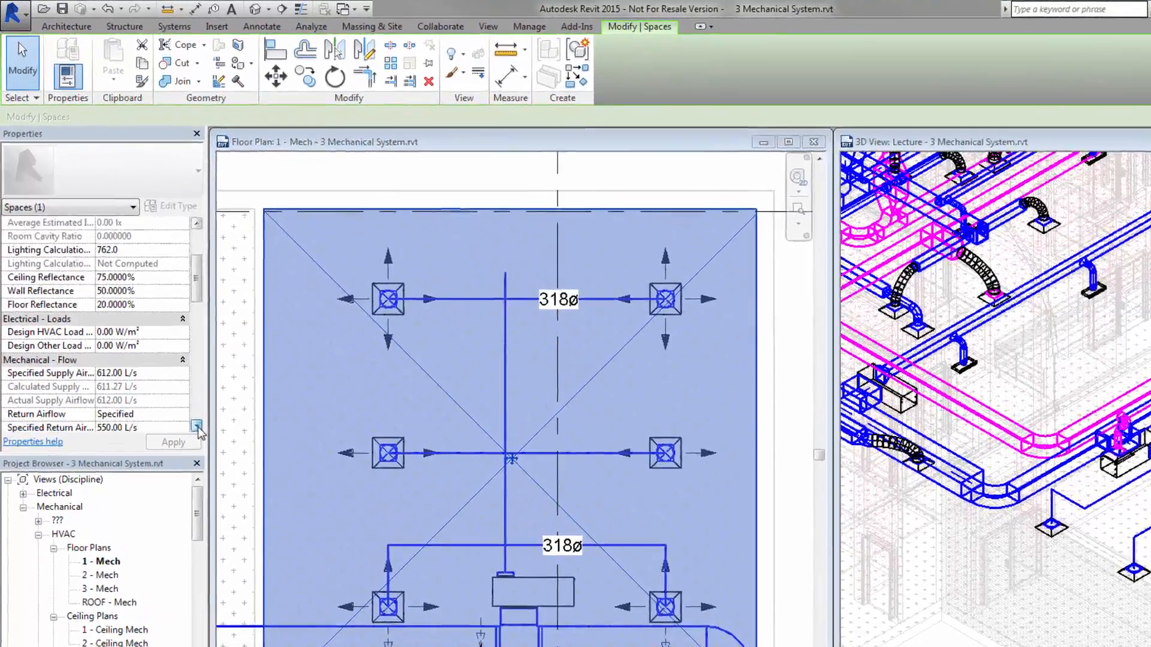
click(156, 338)
click(155, 338)
click(156, 337)
click(156, 337)
click(156, 337)
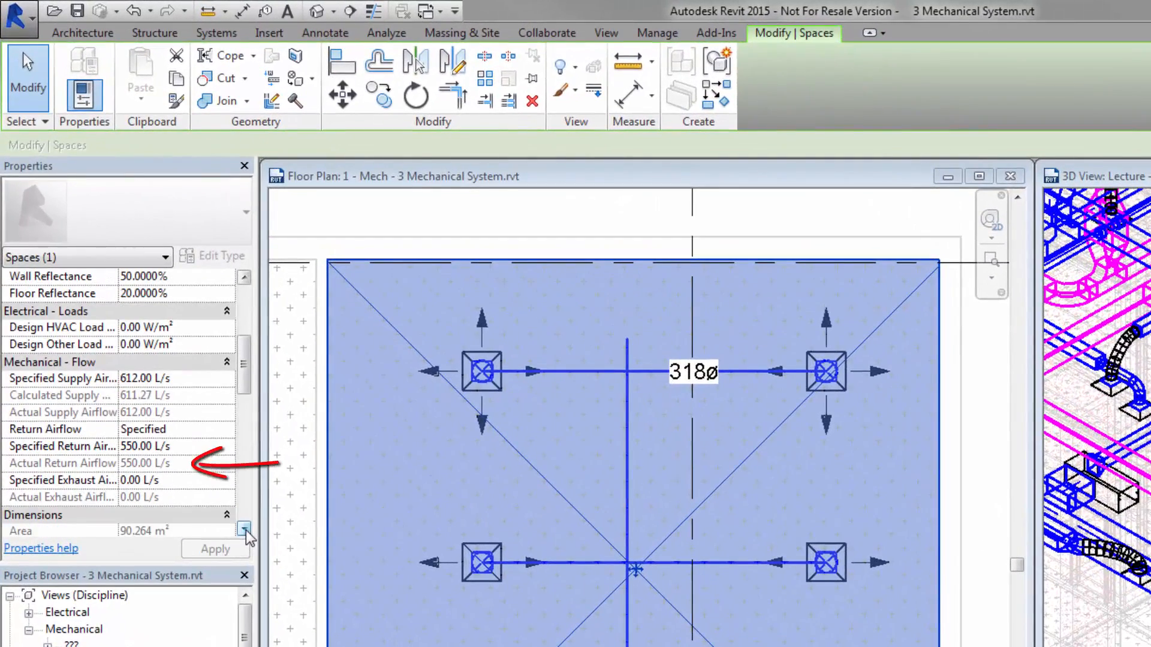
click(293, 491)
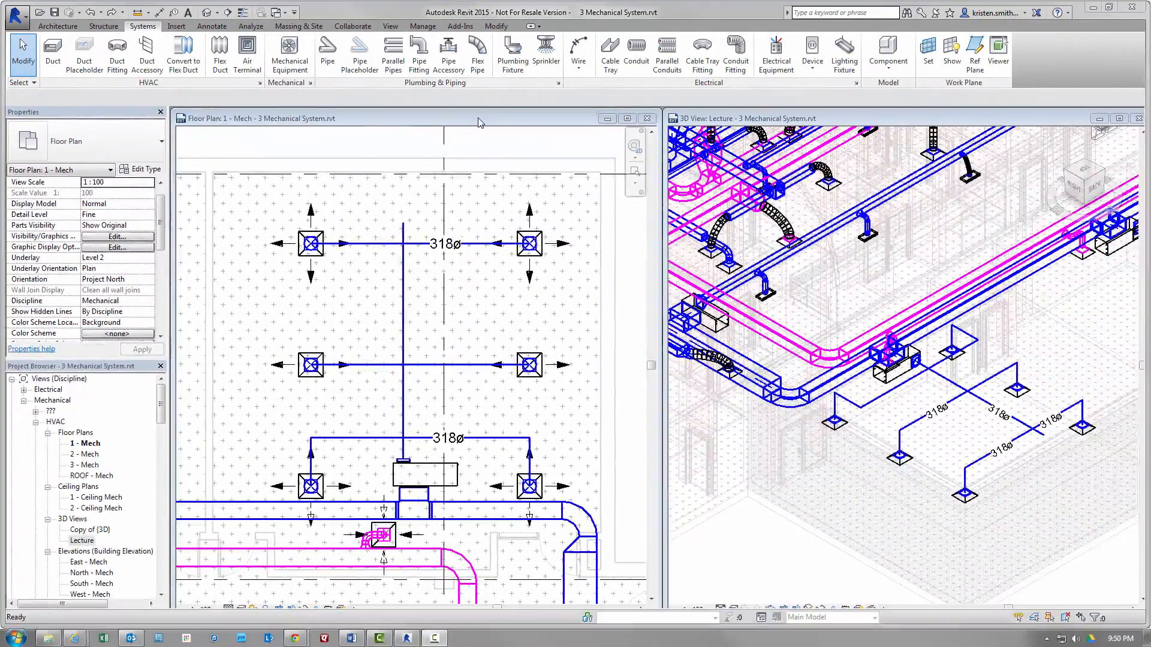
Size the whole supply duct placeholder network with the Equal Friction method at 0.82 Pa/m, using Calculated Size Only for branches
click(508, 121)
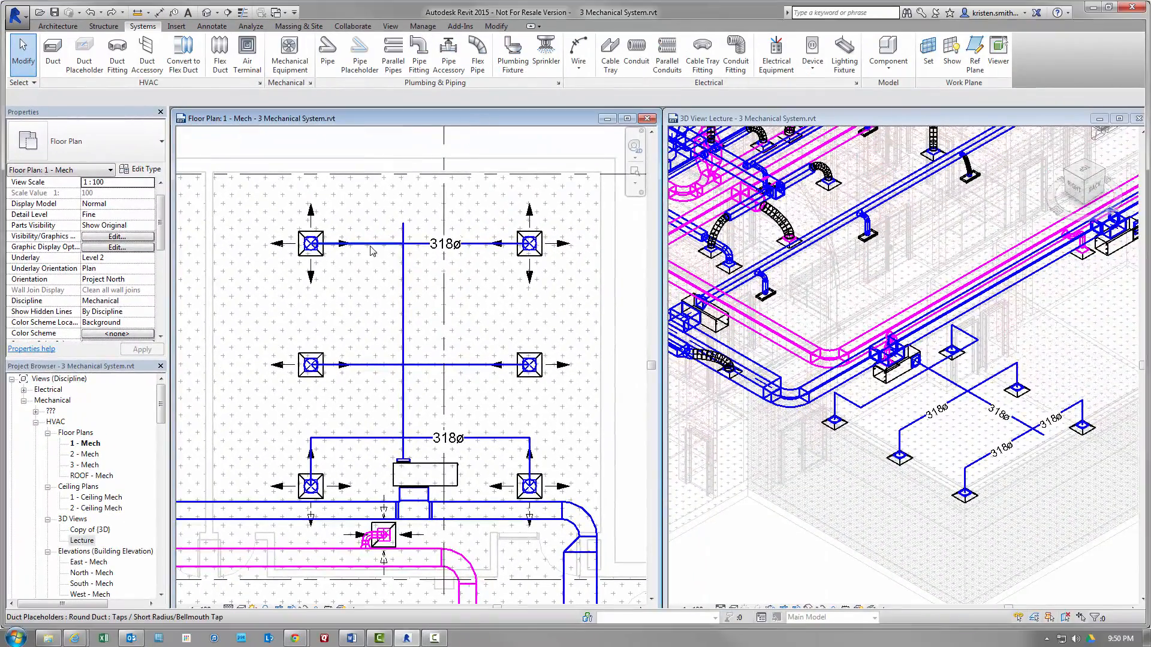
key(Tab)
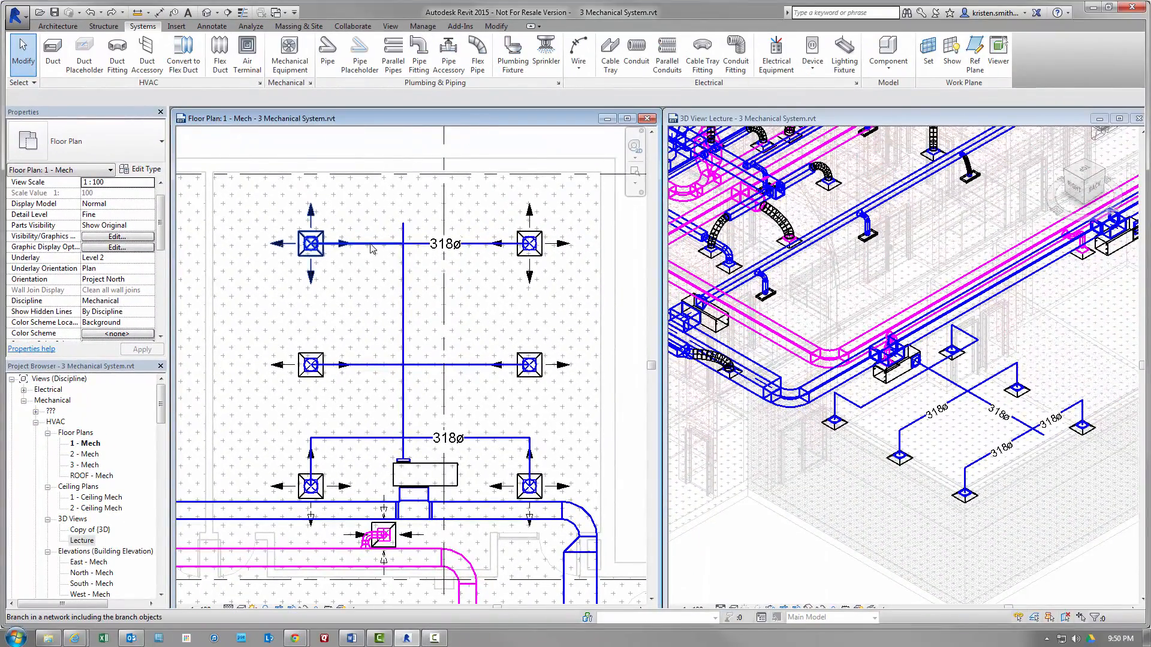
key(Tab)
click(371, 249)
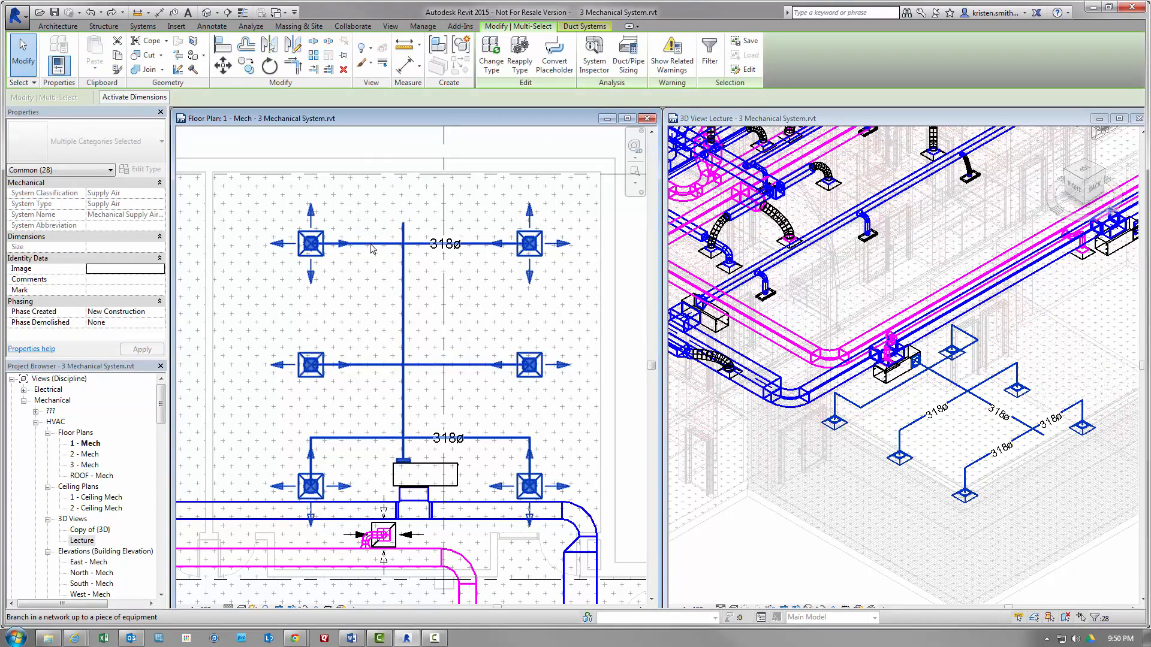
click(628, 57)
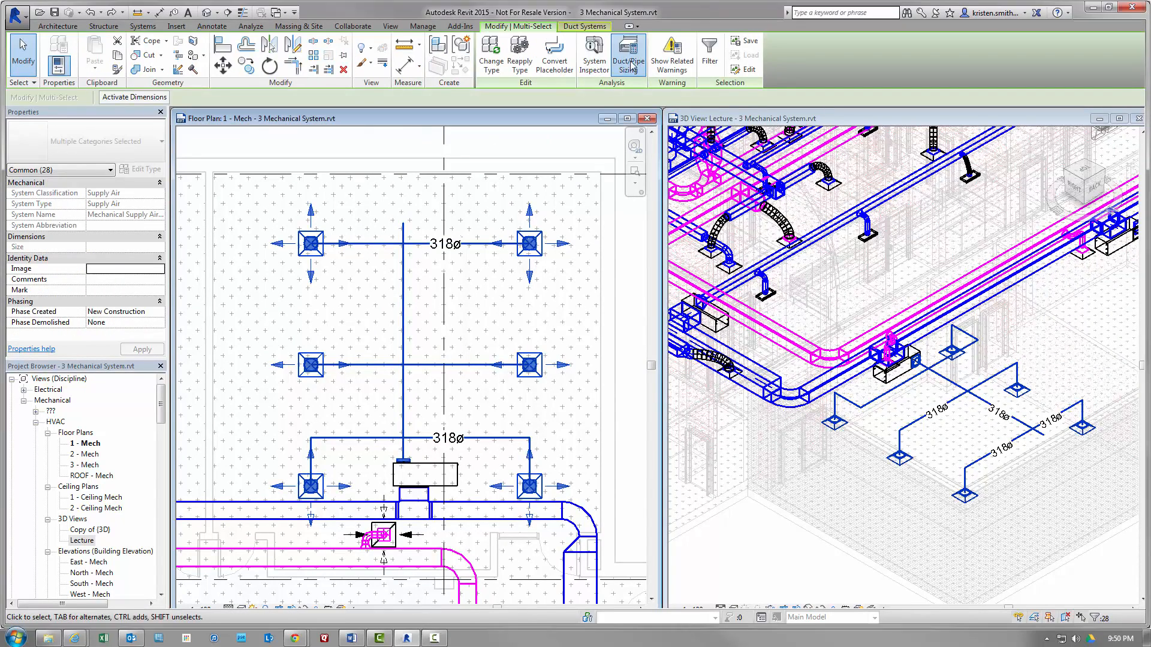
click(671, 231)
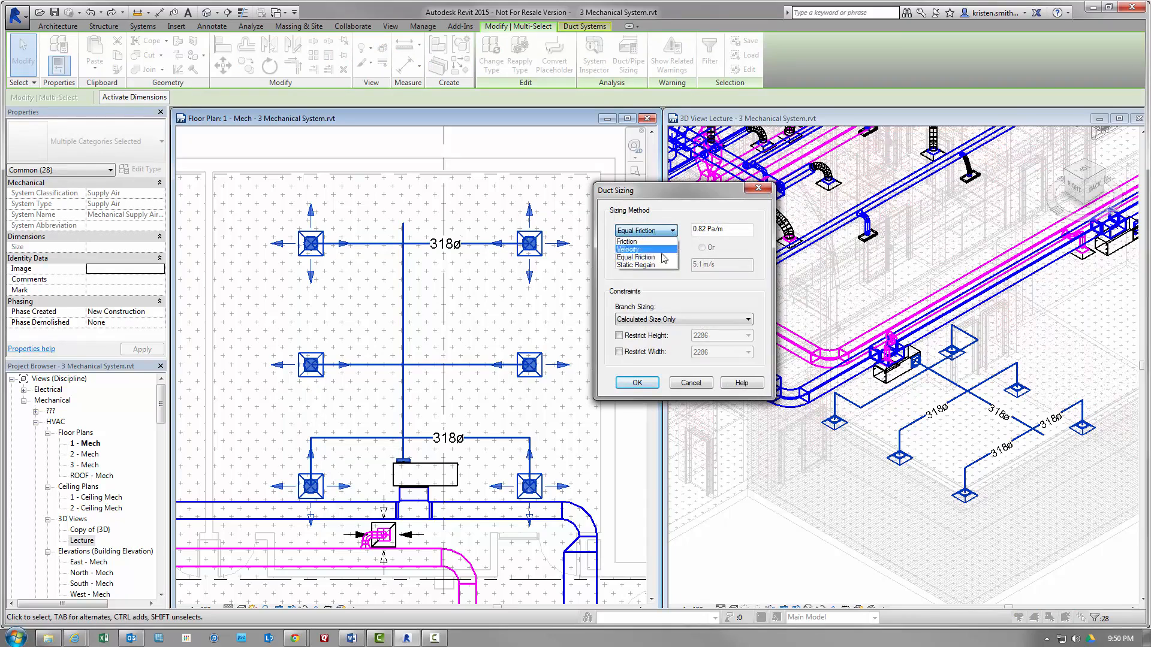
click(661, 256)
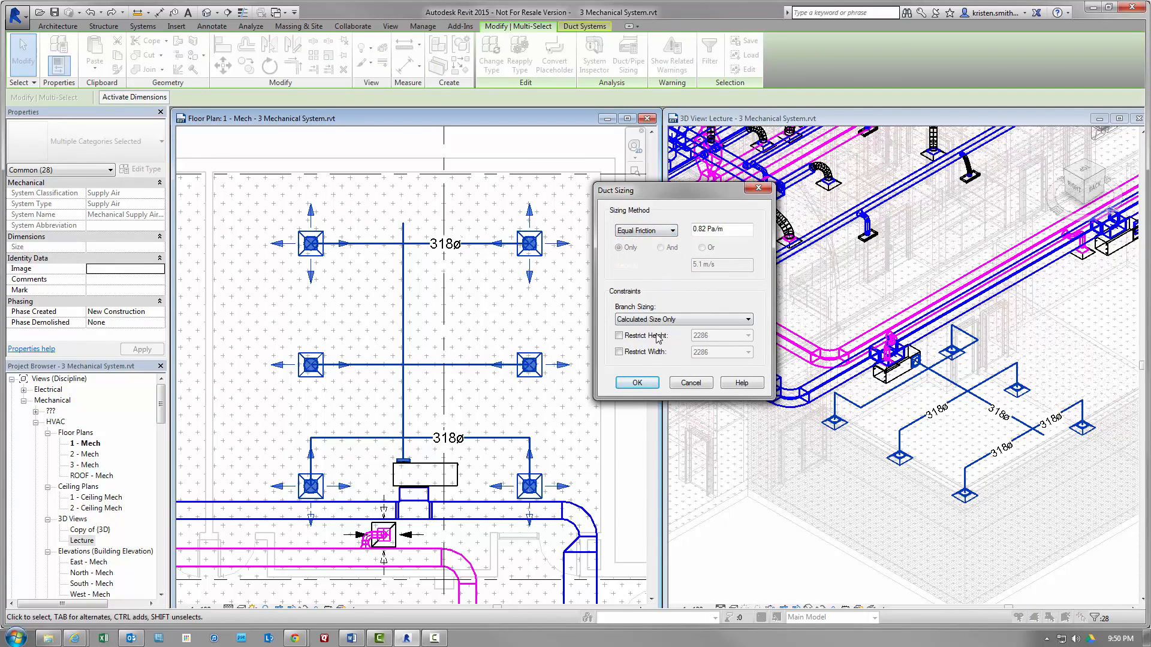
click(642, 384)
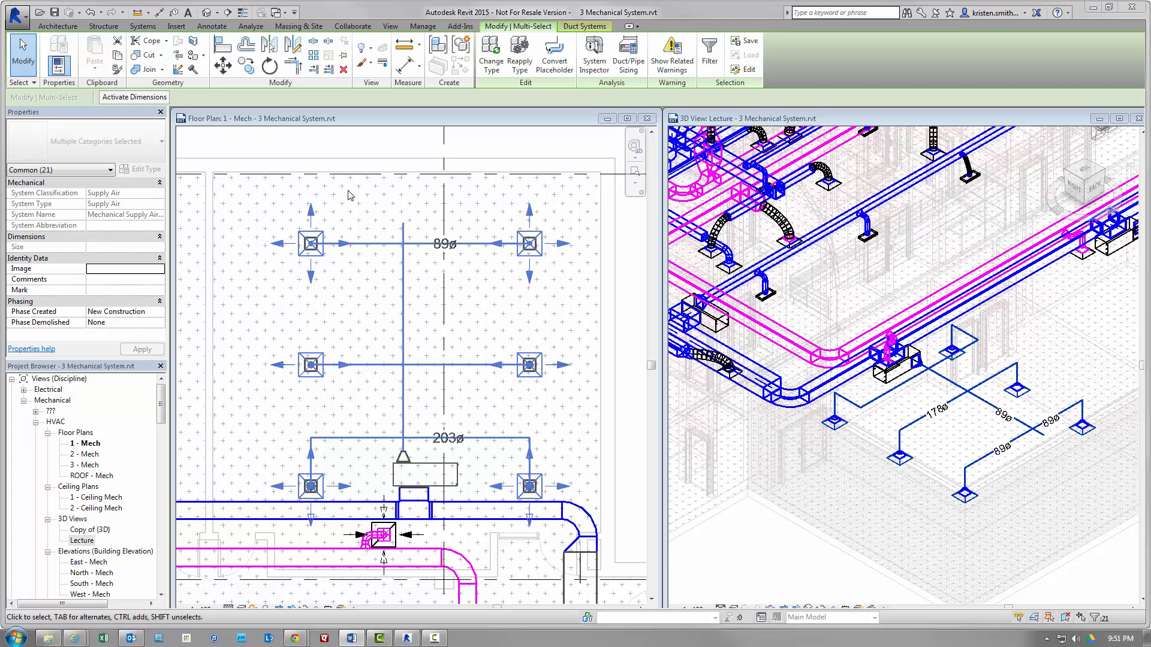
Place an M_Round Endcap Standard fitting on the open north end of the main duct placeholder
click(143, 27)
click(117, 53)
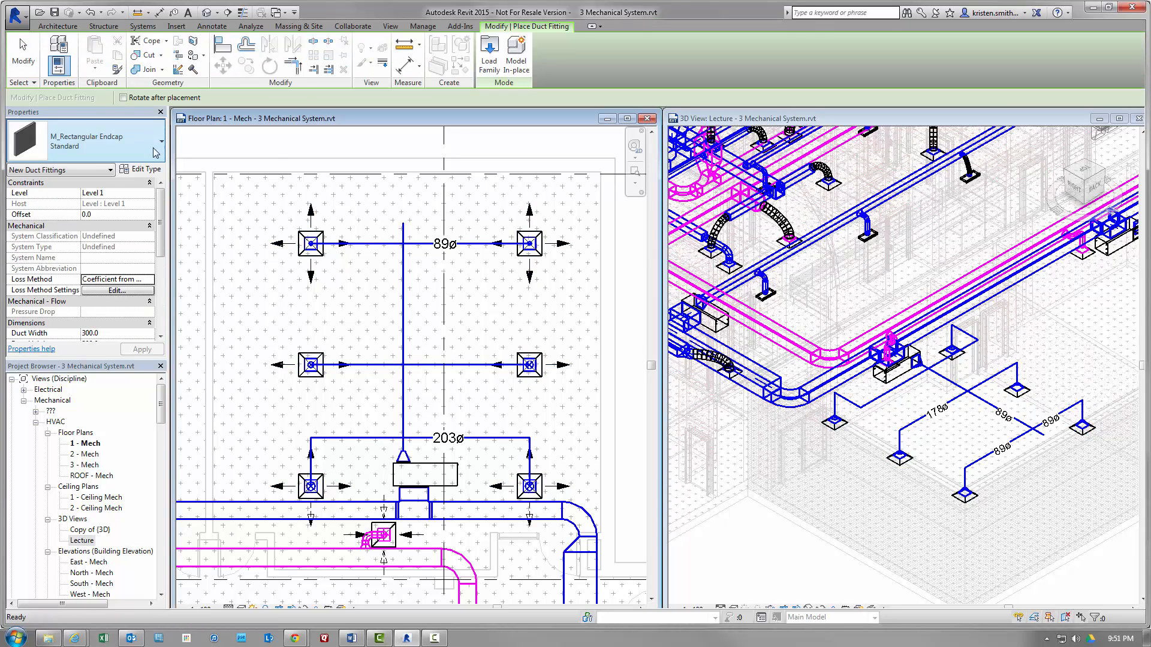
click(161, 139)
scroll(185, 358, down, 8)
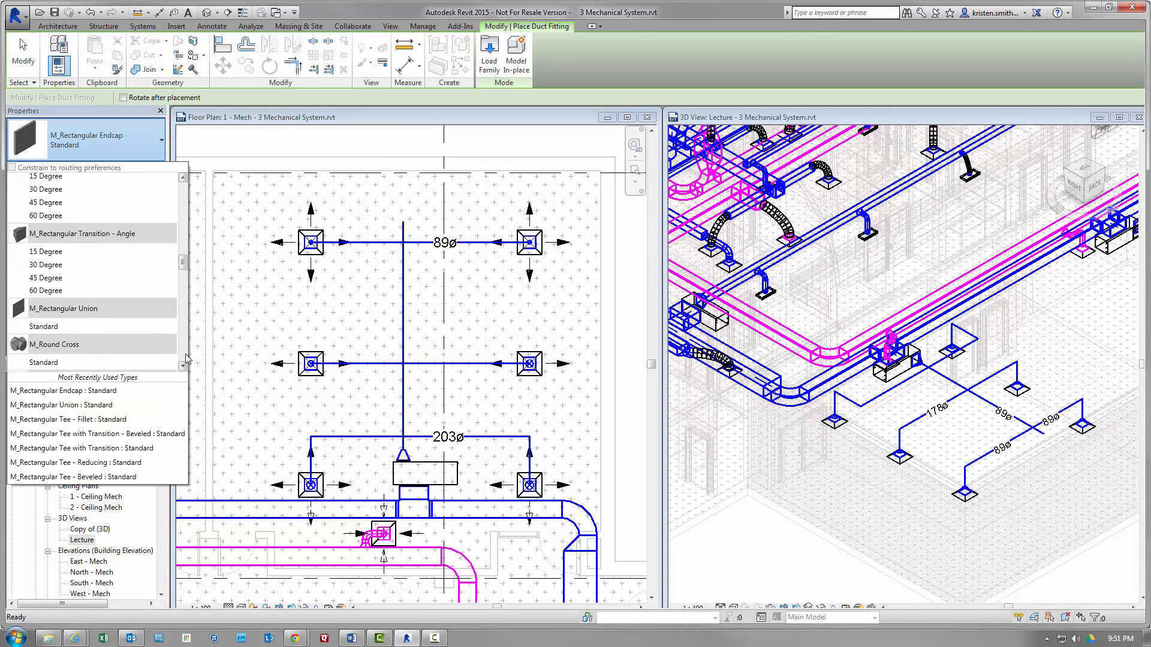
click(57, 262)
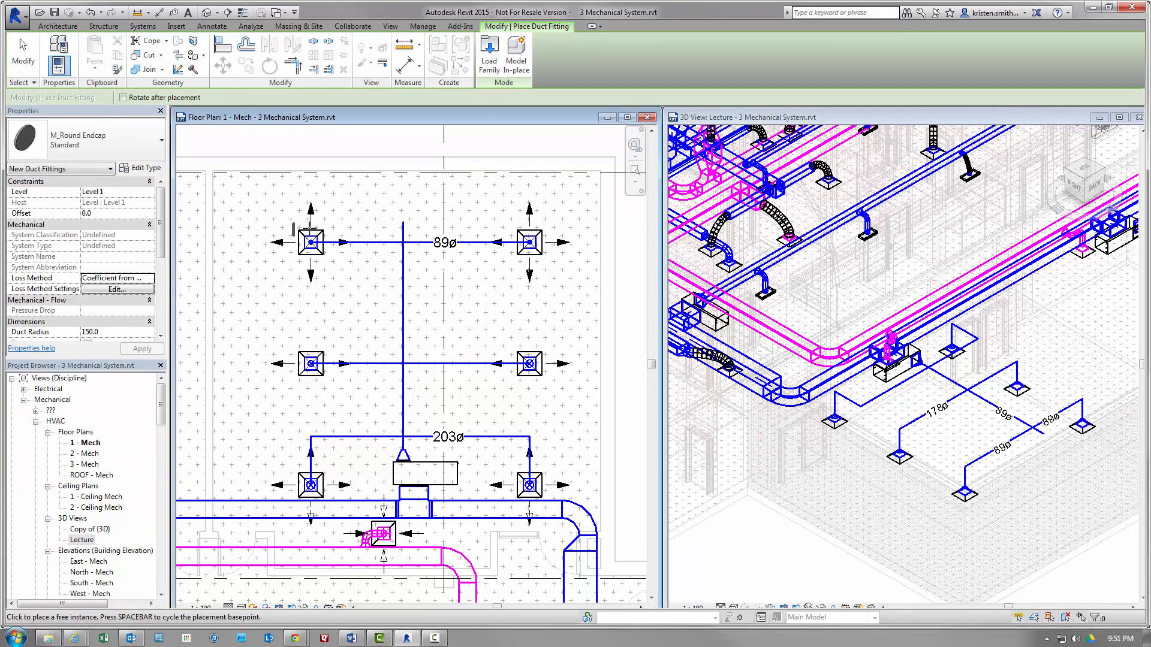
click(403, 222)
key(Escape)
key(Escape)
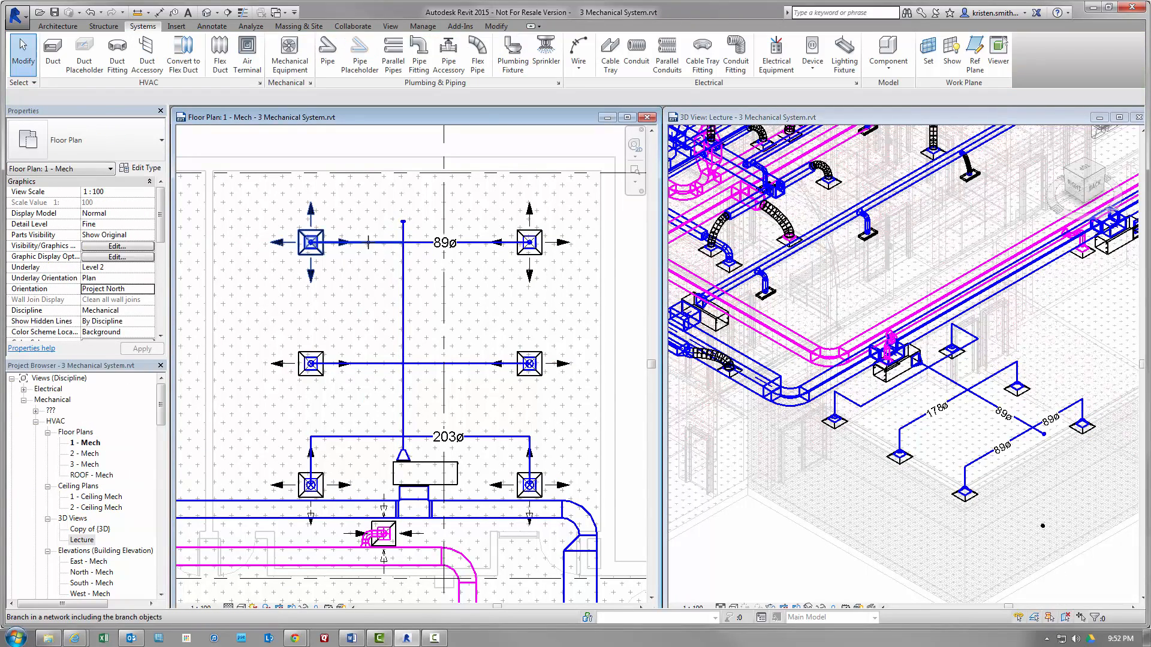
Resize the capped supply duct network by Equal Friction at 0.82 Pa/m with Calculated Size Only branch sizing
key(Tab)
click(368, 248)
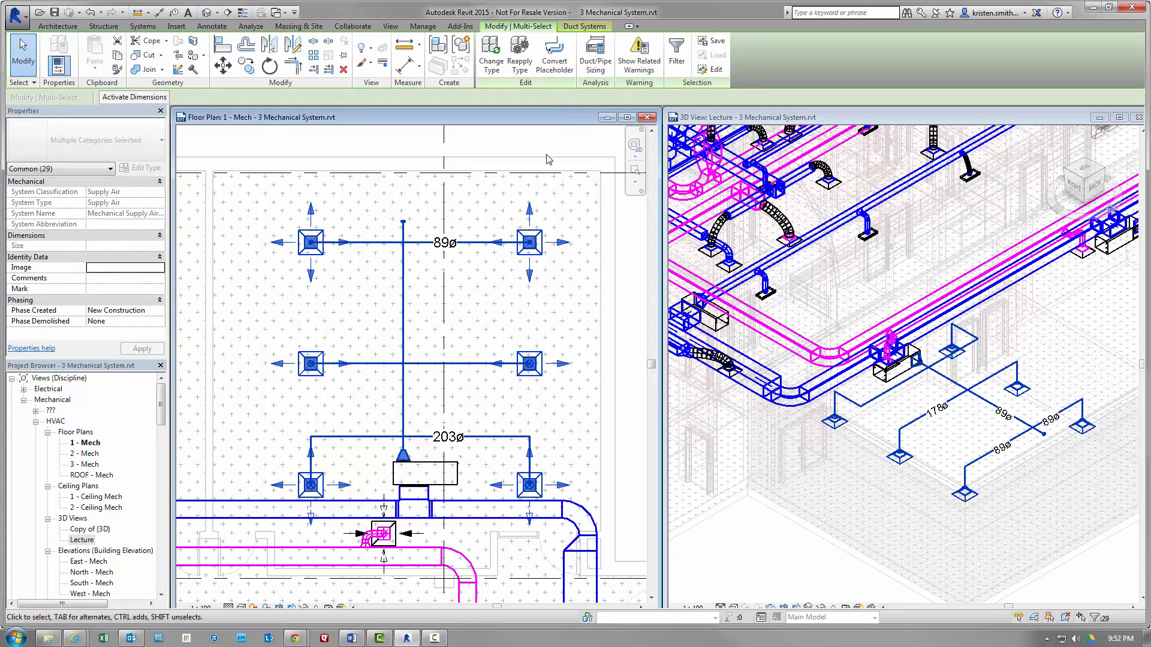
click(595, 60)
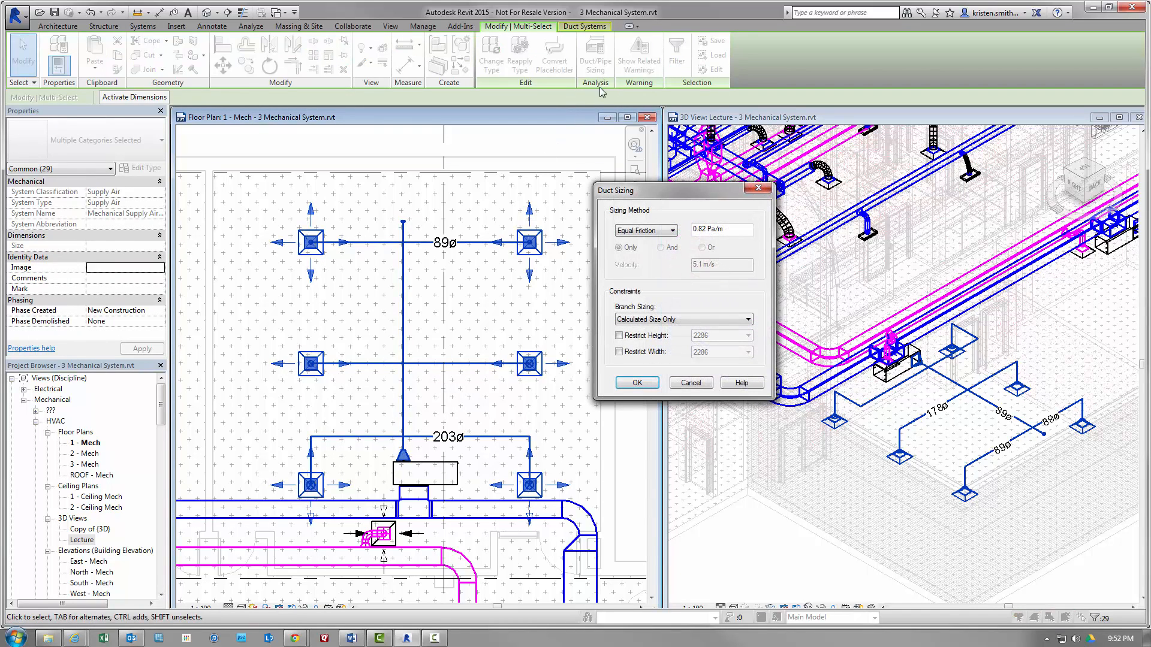
click(646, 378)
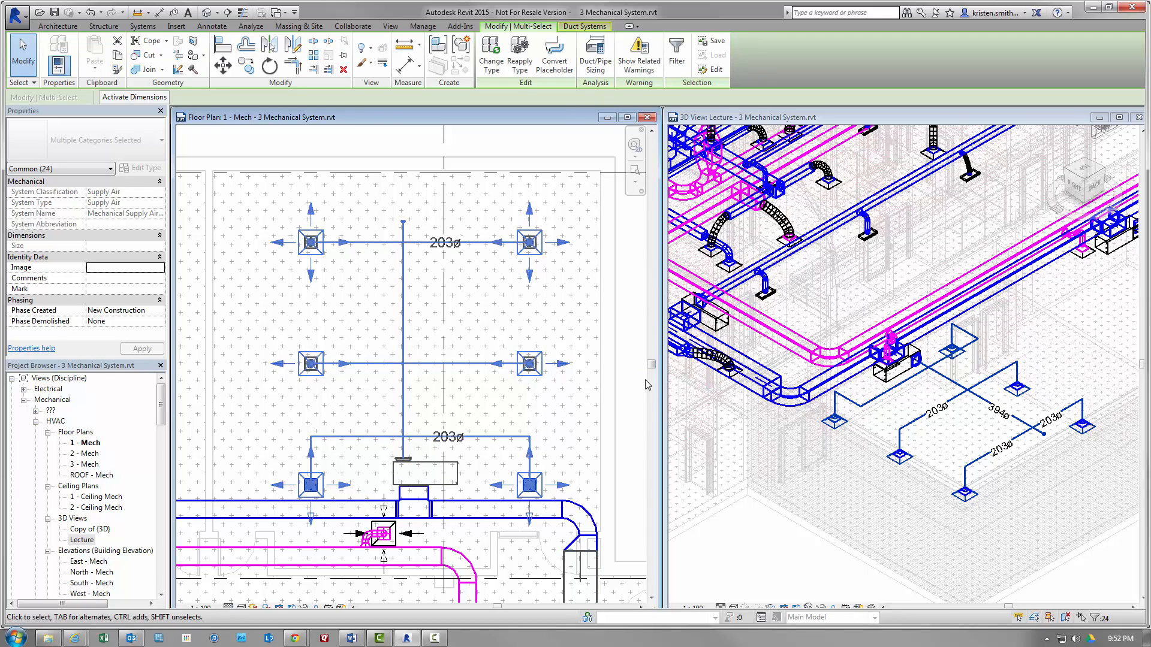
Examine the flow, velocity and friction properties of the branch duct nearest the heat pump and of the main duct
click(423, 438)
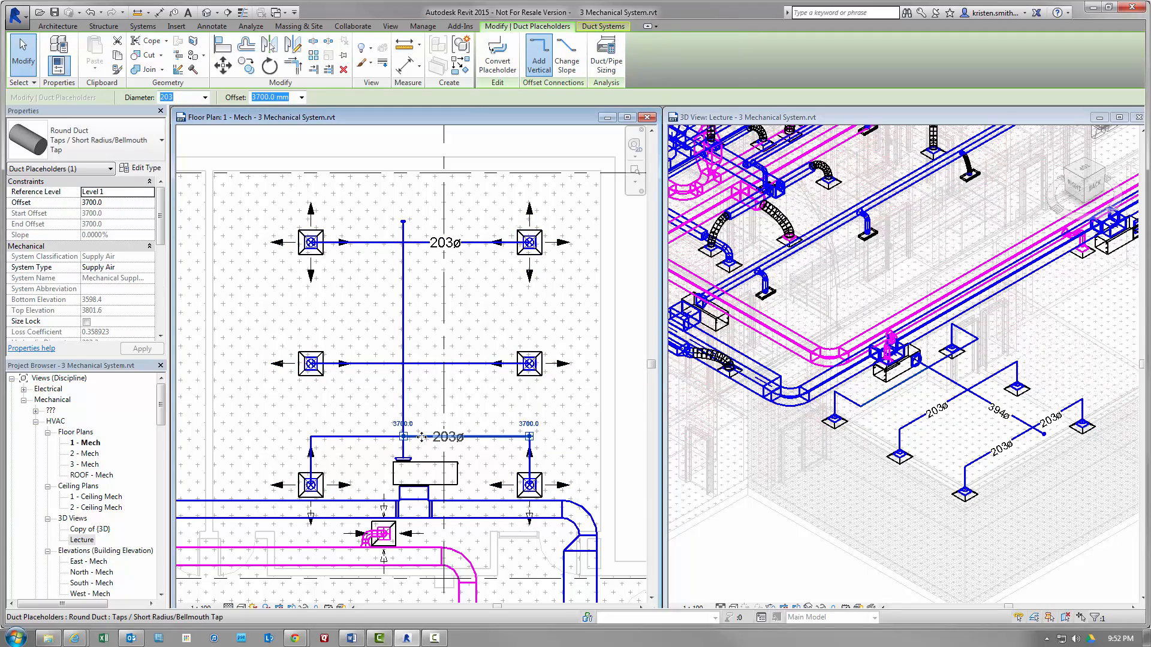
scroll(163, 328, down, 5)
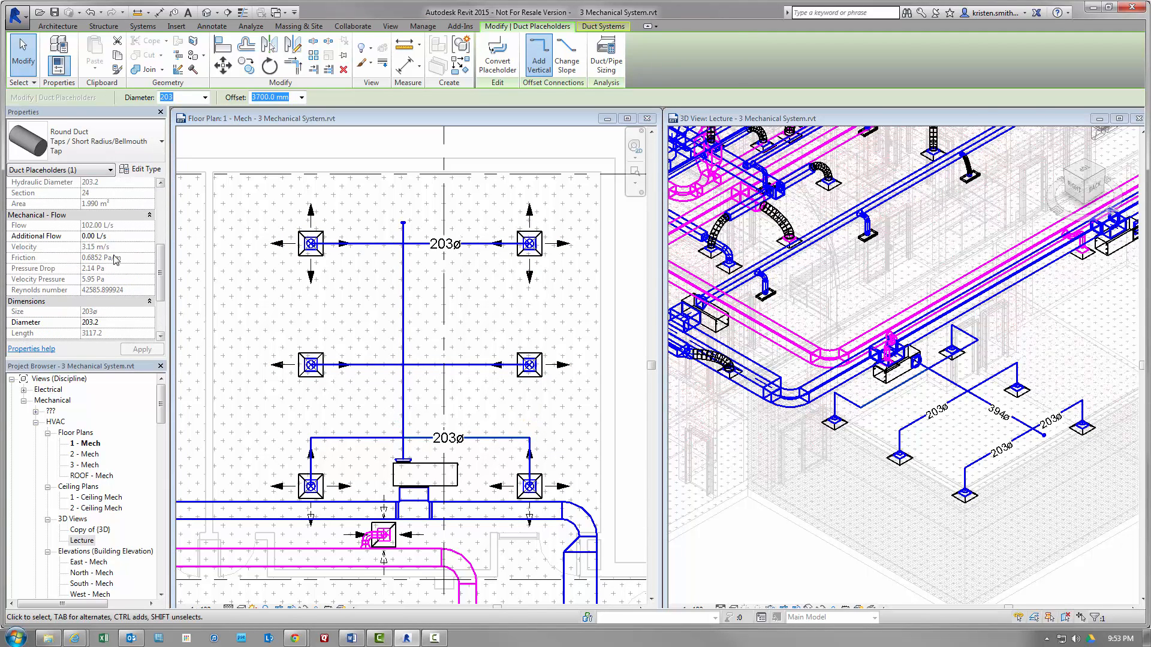
click(212, 250)
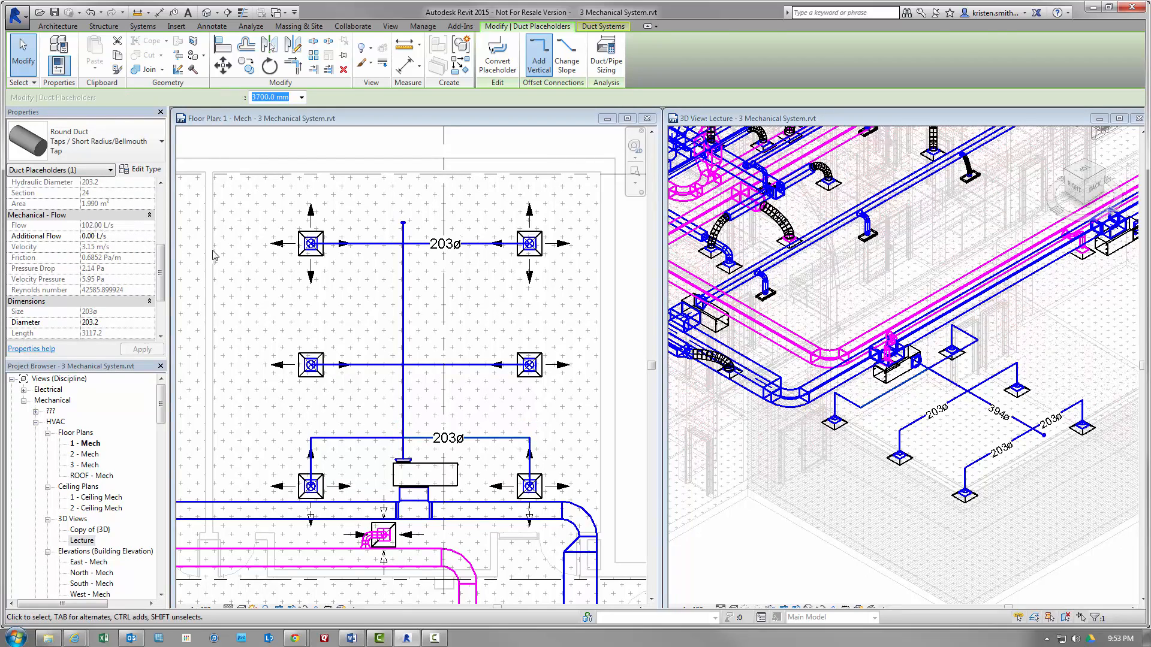
click(404, 424)
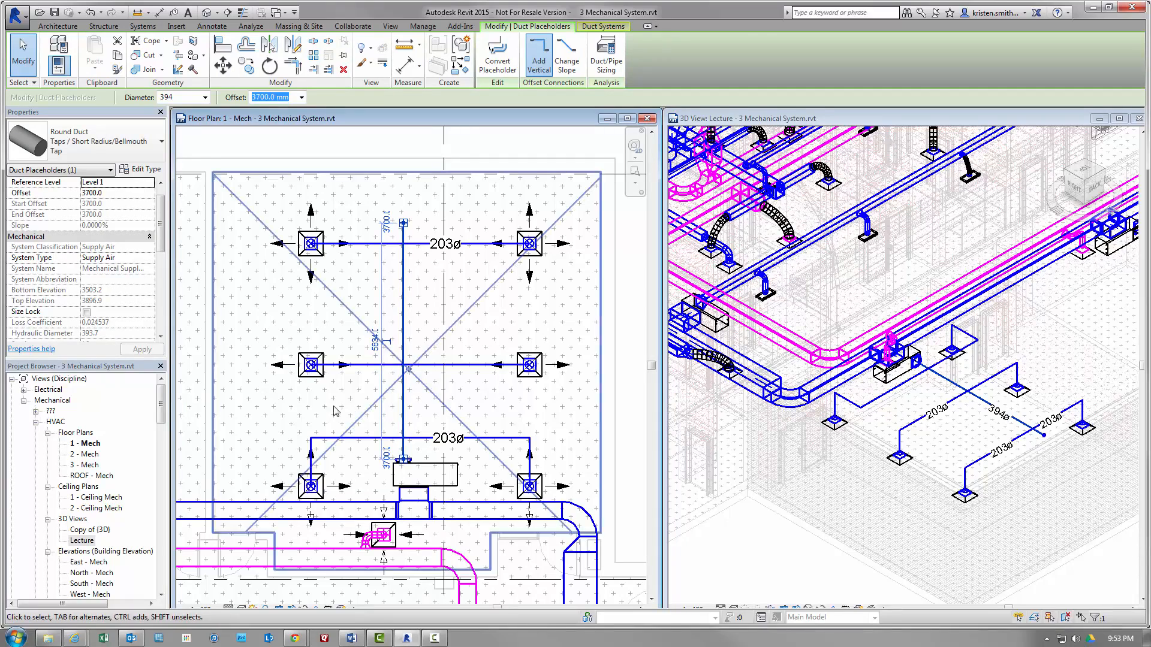
click(161, 336)
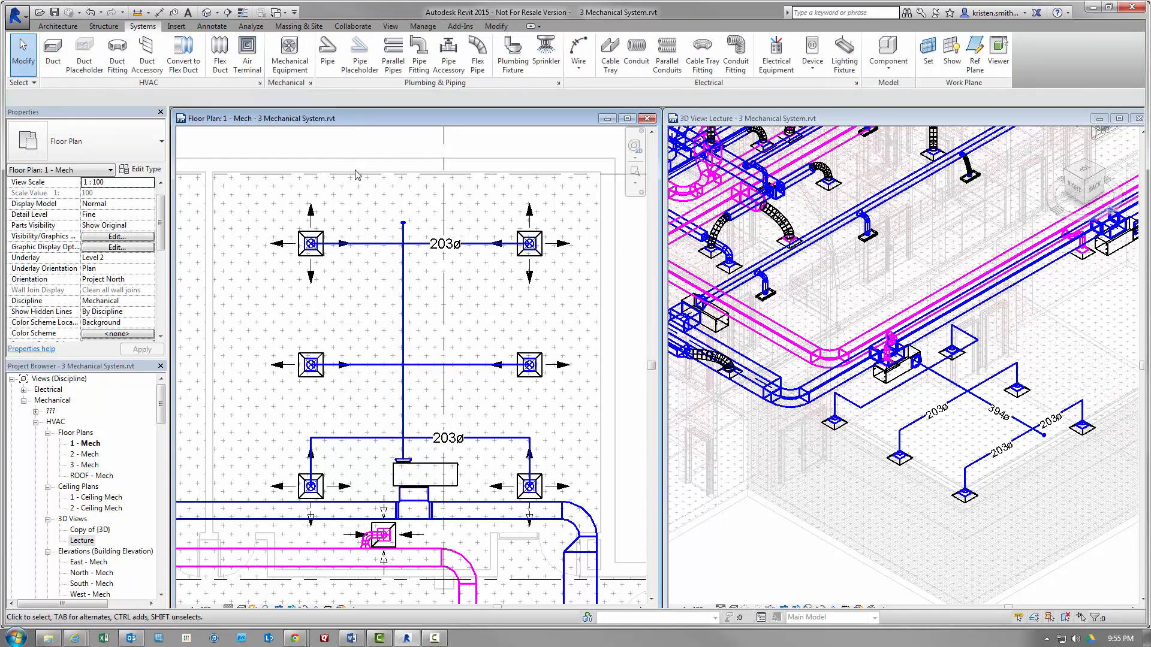
Convert the entire supply network of duct placeholders into actual ducts with fittings
key(Tab)
key(Tab)
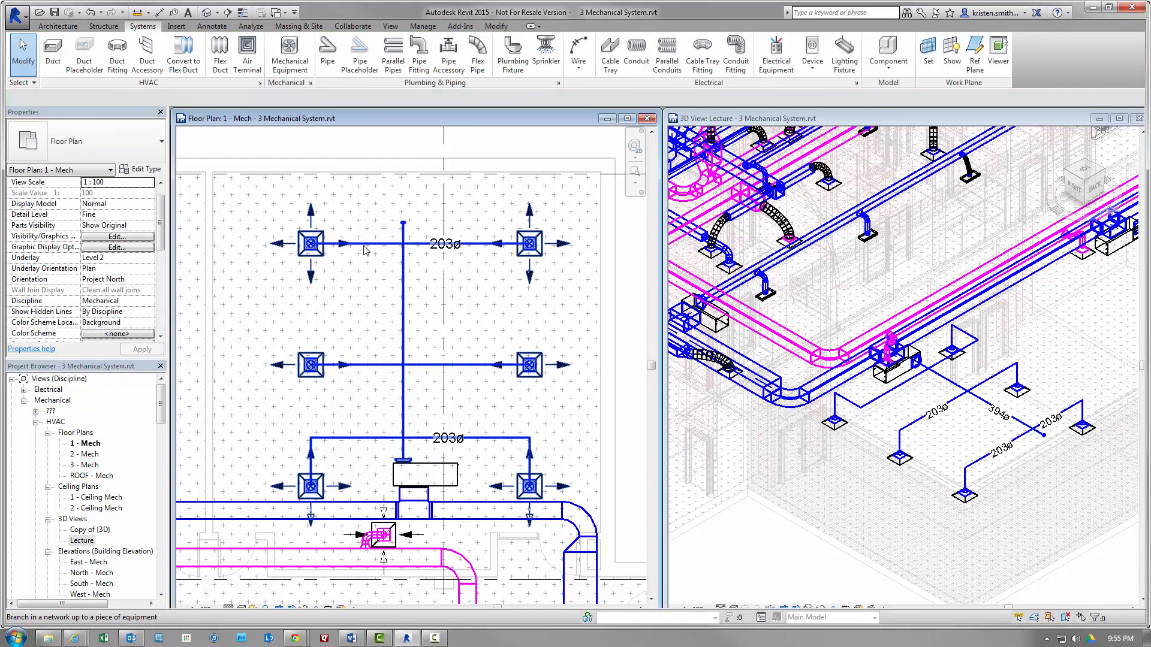
click(364, 250)
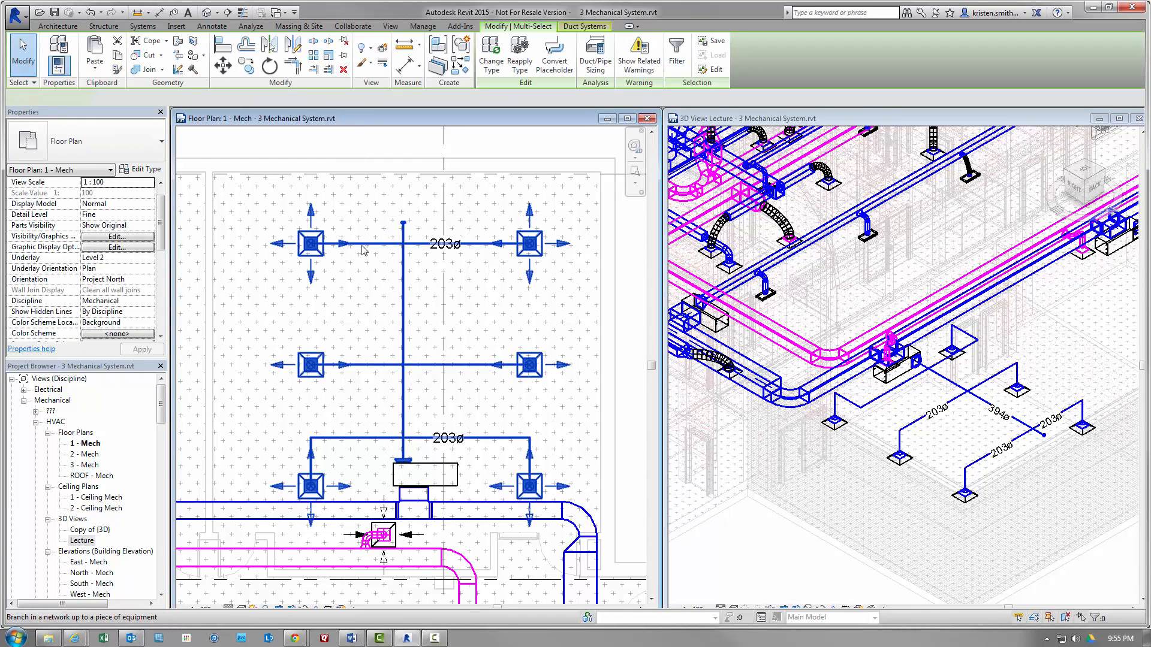
click(554, 65)
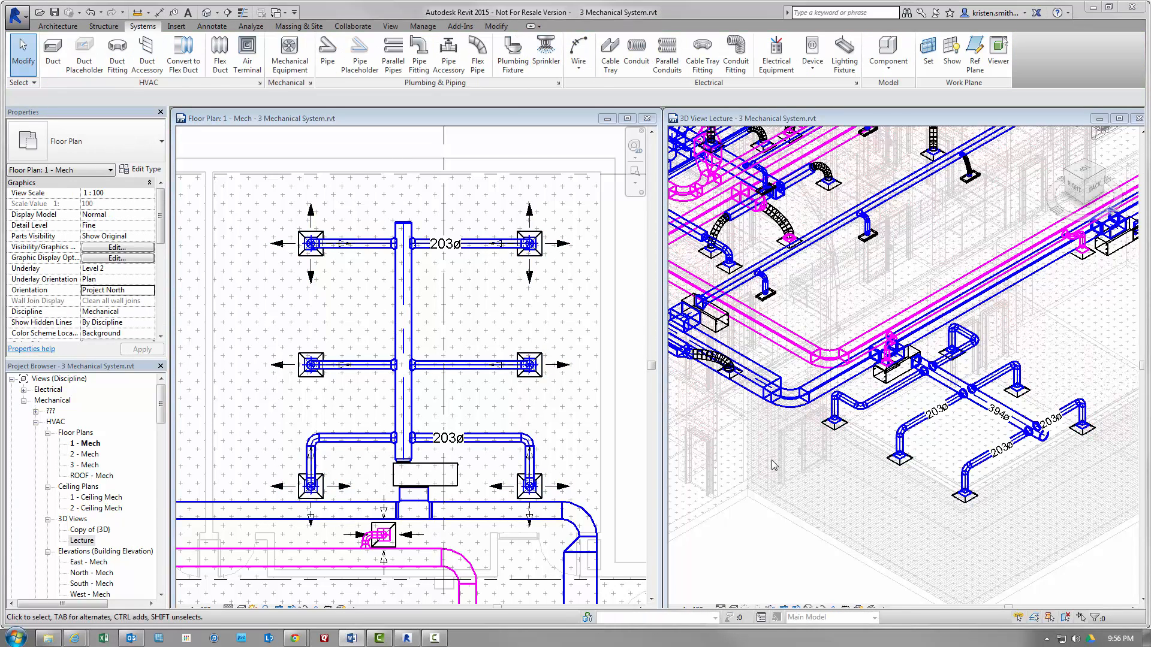
Set the visual style of the Lecture 3D view to Shaded
click(741, 577)
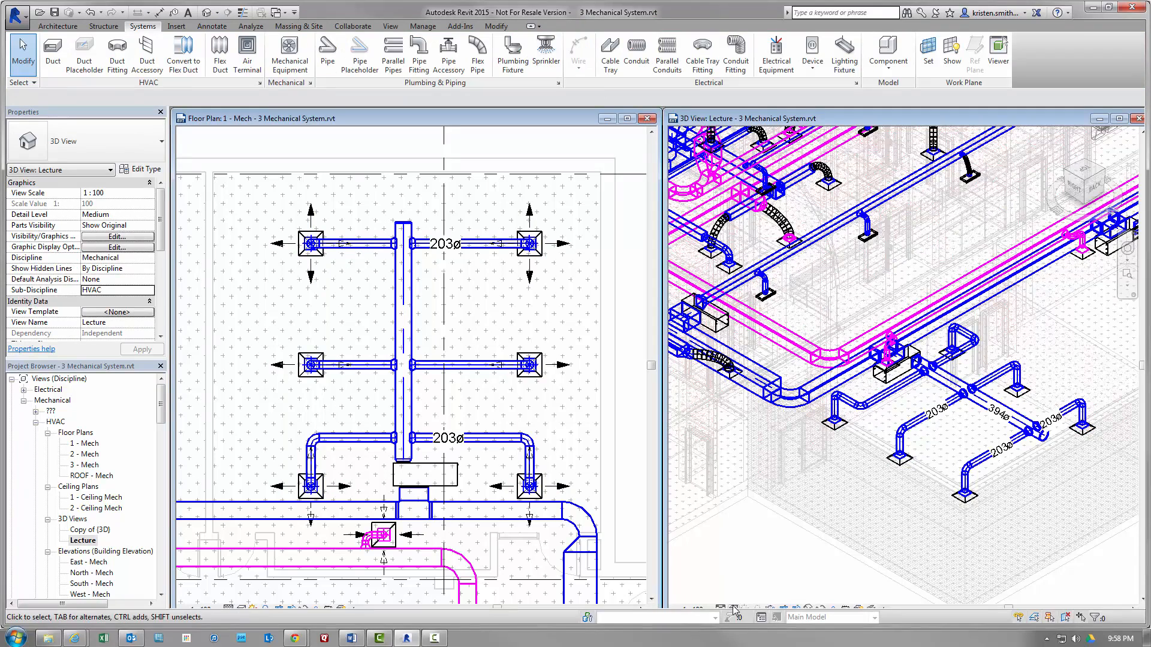
click(735, 609)
click(754, 578)
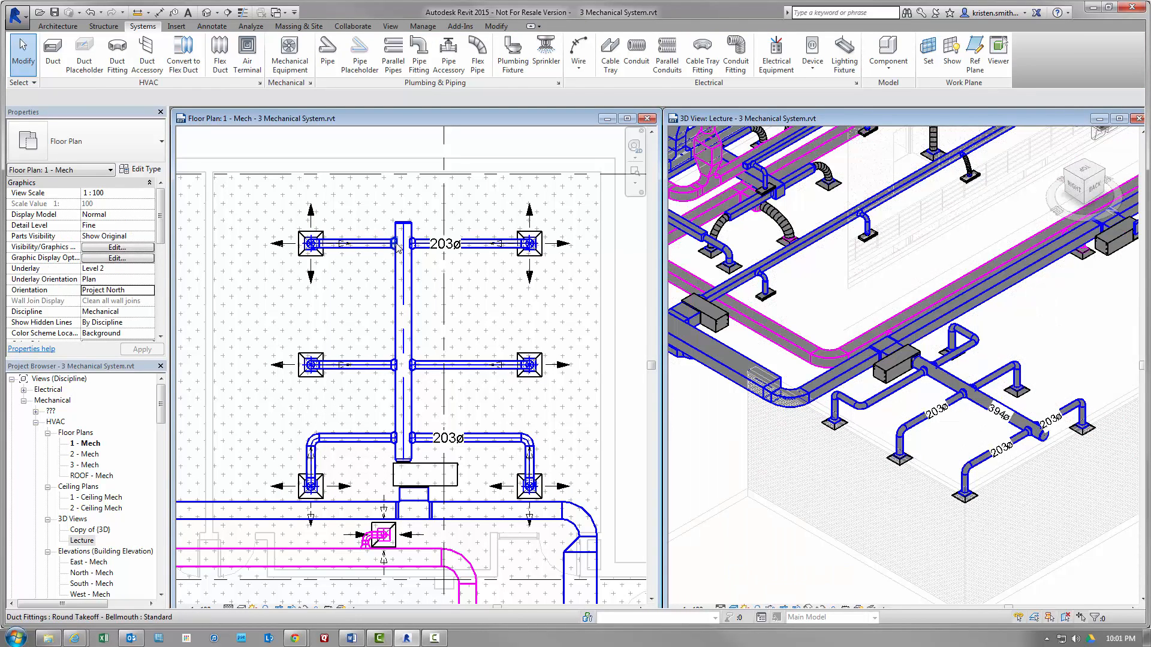
Change all instances of the Round Takeoff - Bellmouth fitting to the M_Round Takeoff Standard type
click(398, 245)
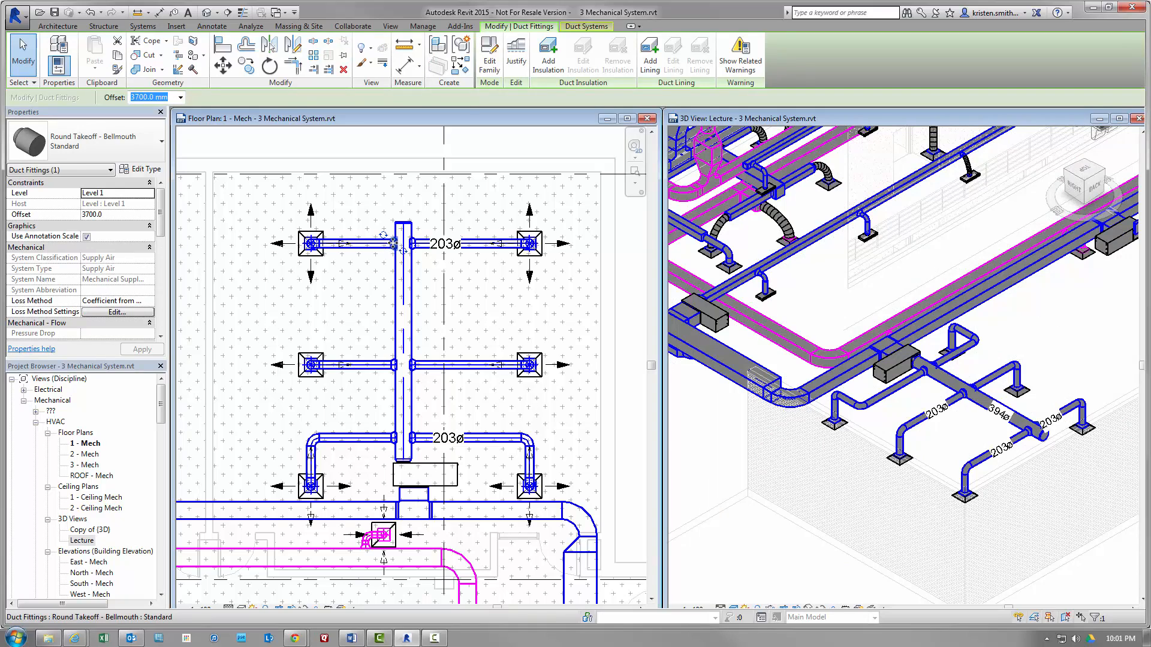
right_click(397, 245)
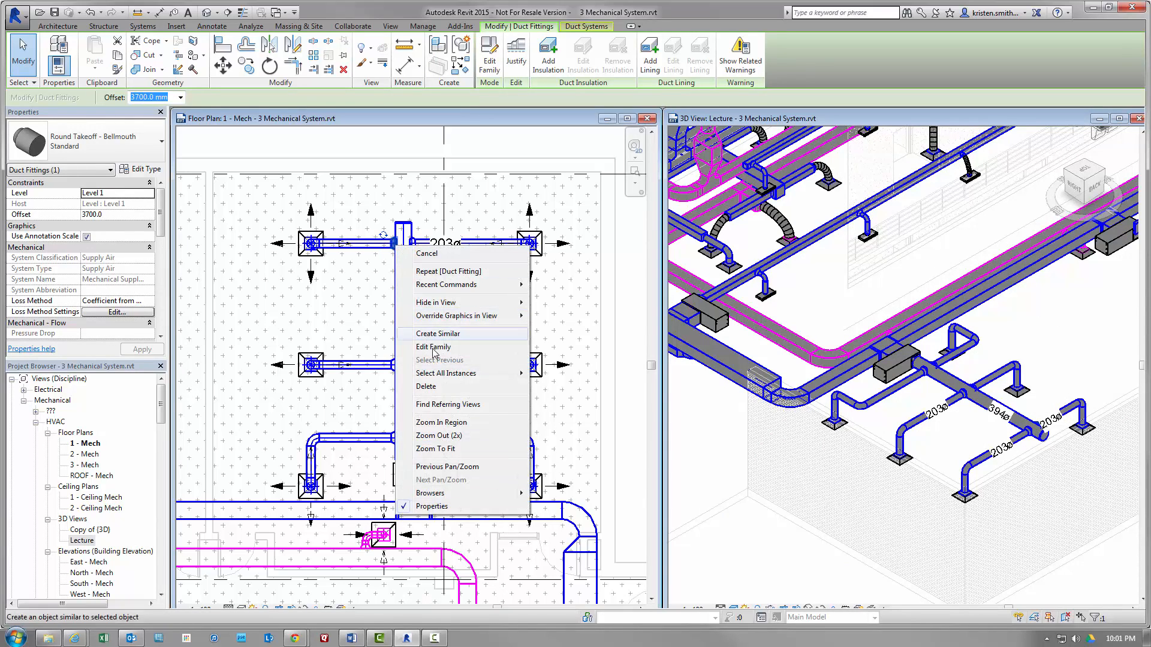
mouse_move(455, 377)
click(569, 373)
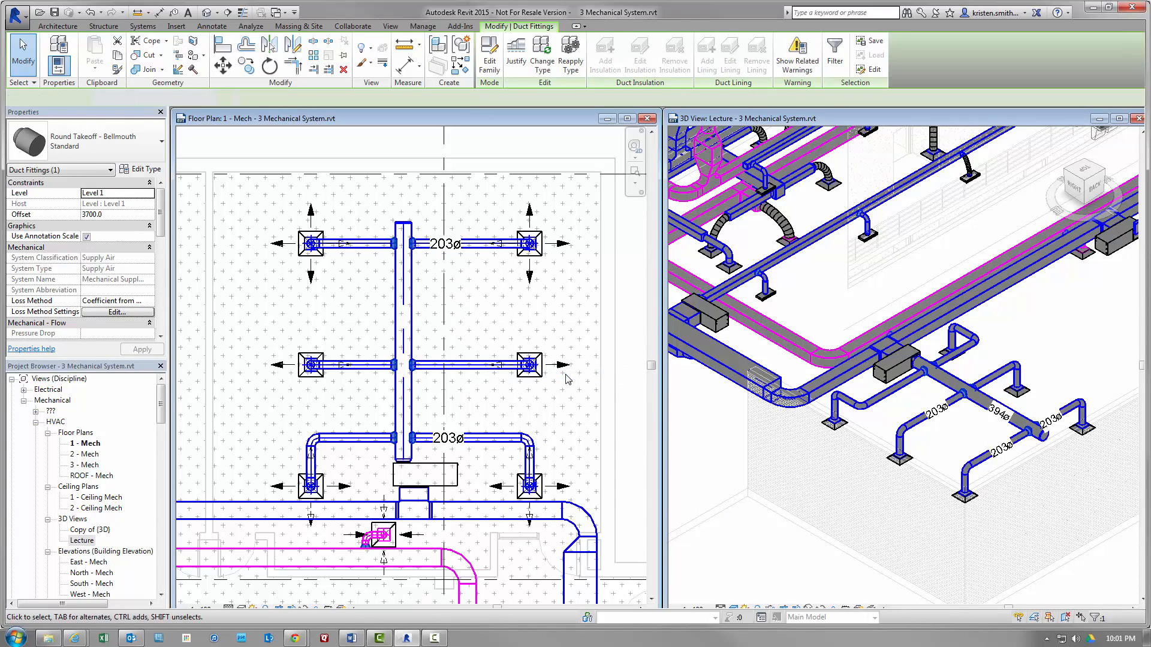
click(90, 140)
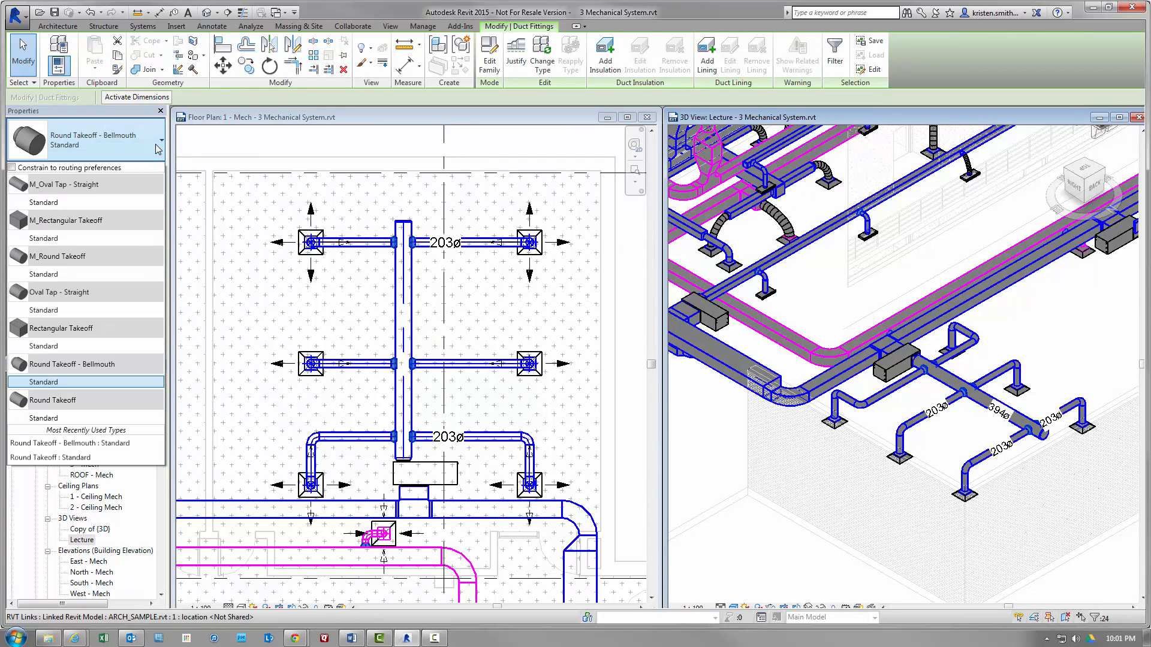
click(55, 277)
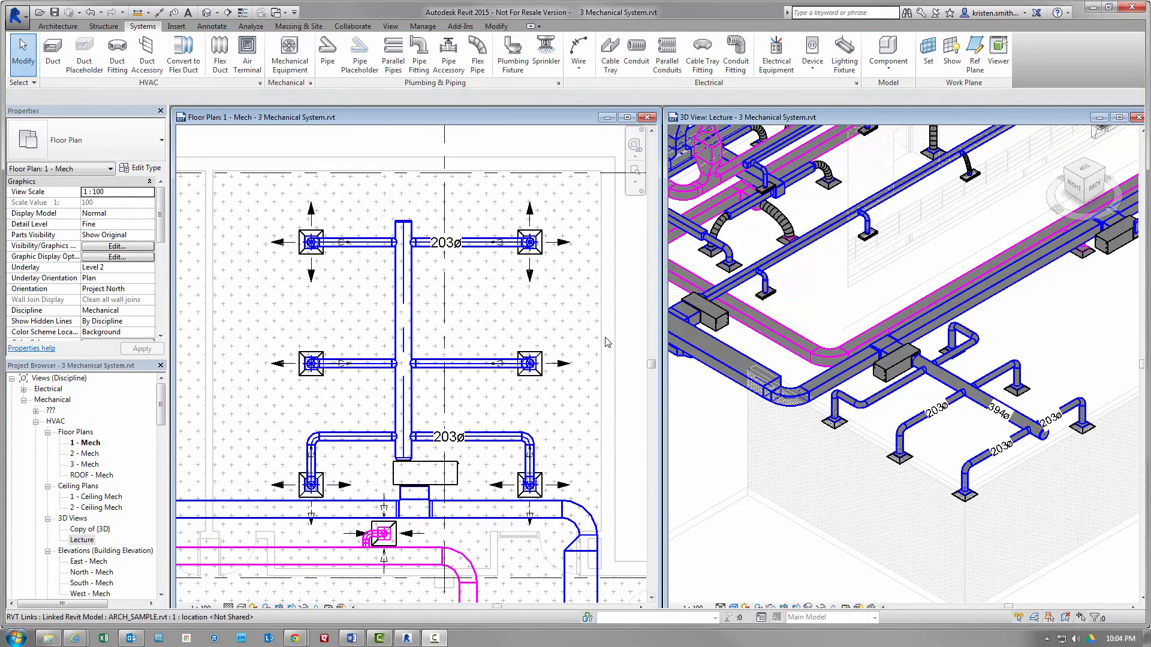
Split the heat pump's main supply duct in the floor plan at two points, one between each neighbouring pair of branch takeoffs
click(497, 27)
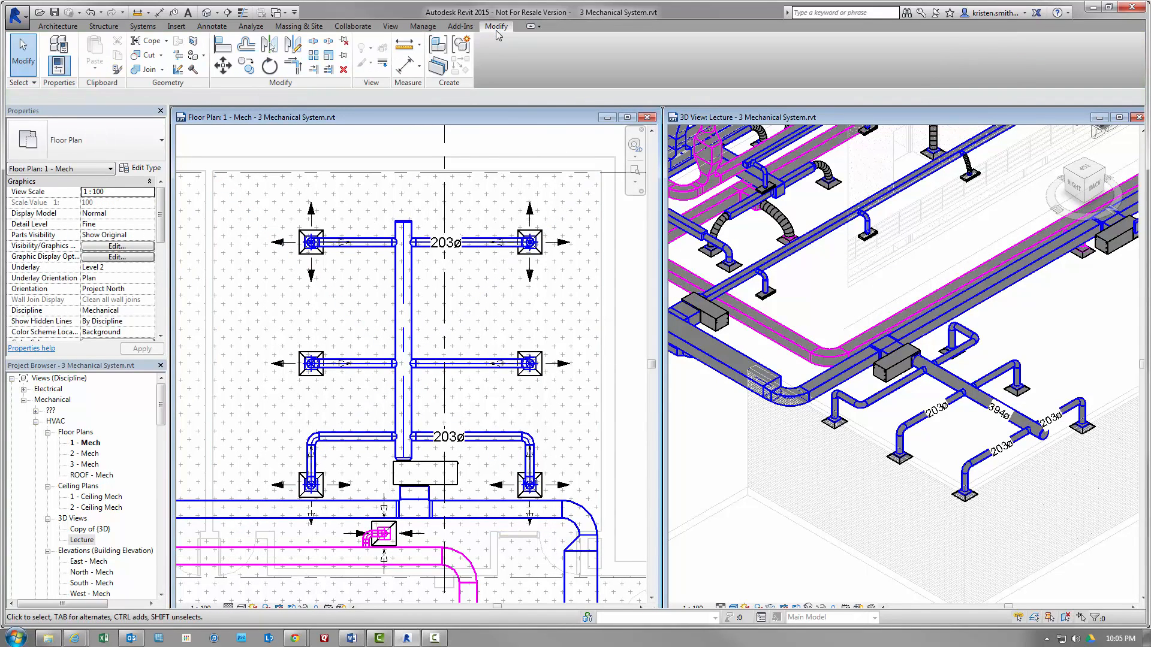
click(314, 42)
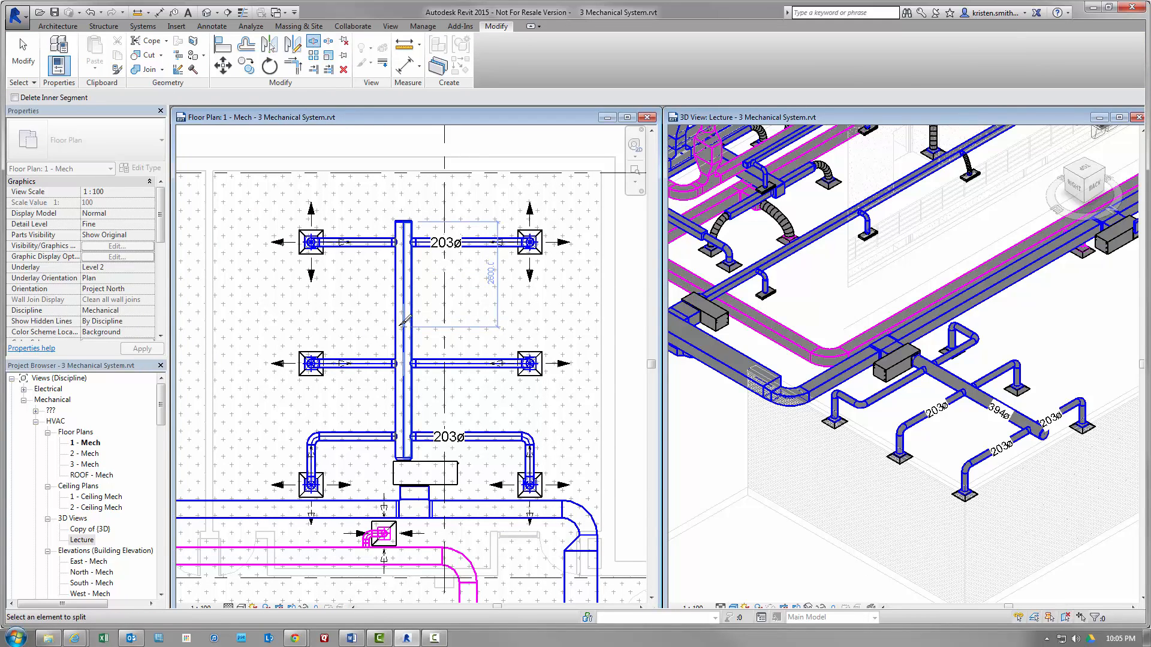
click(413, 327)
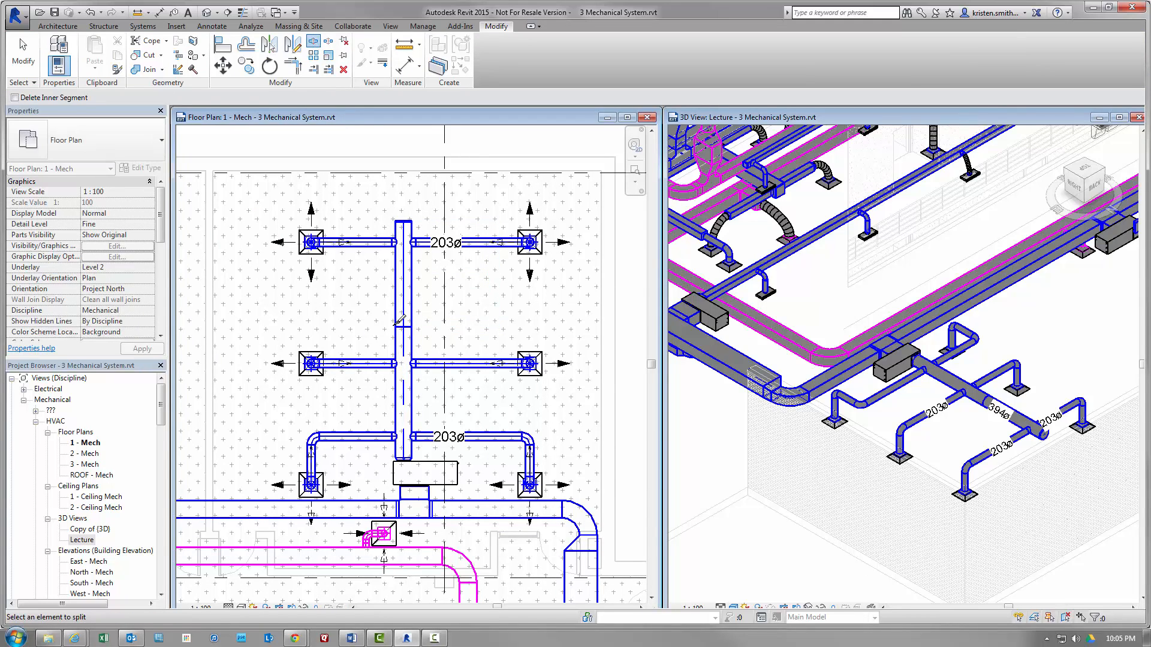
click(411, 396)
key(Escape)
key(Escape)
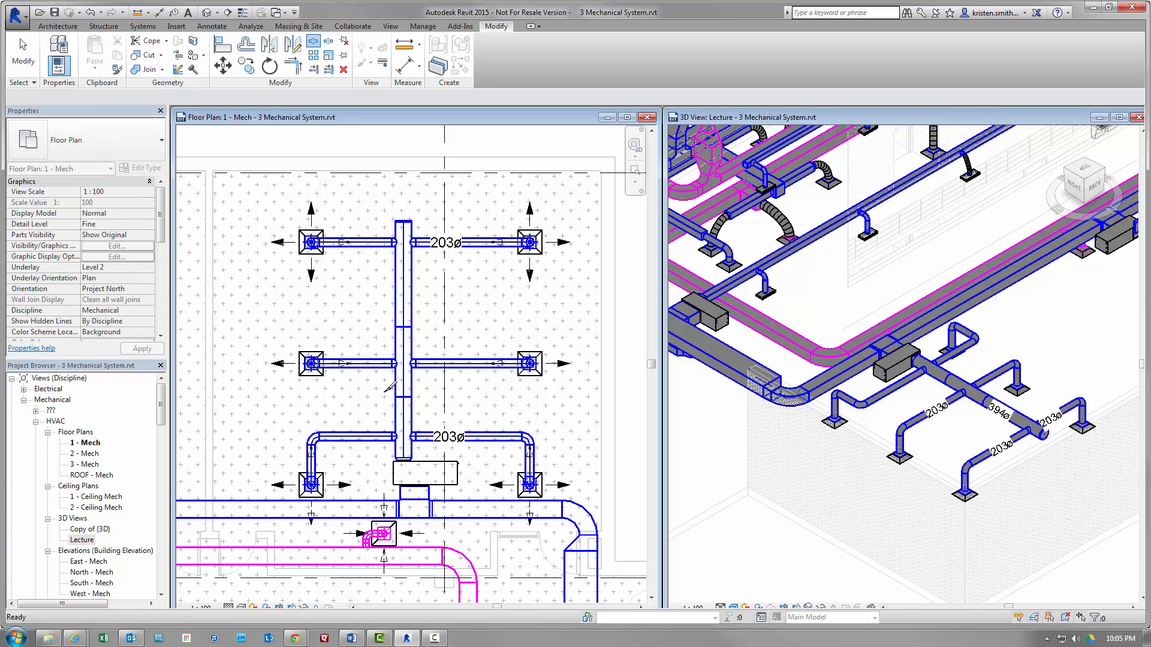
Check the middle main duct segment's flow and resize the entire supply network by Equal Friction at 0.82 Pa/m with Calculated Size Only
click(395, 389)
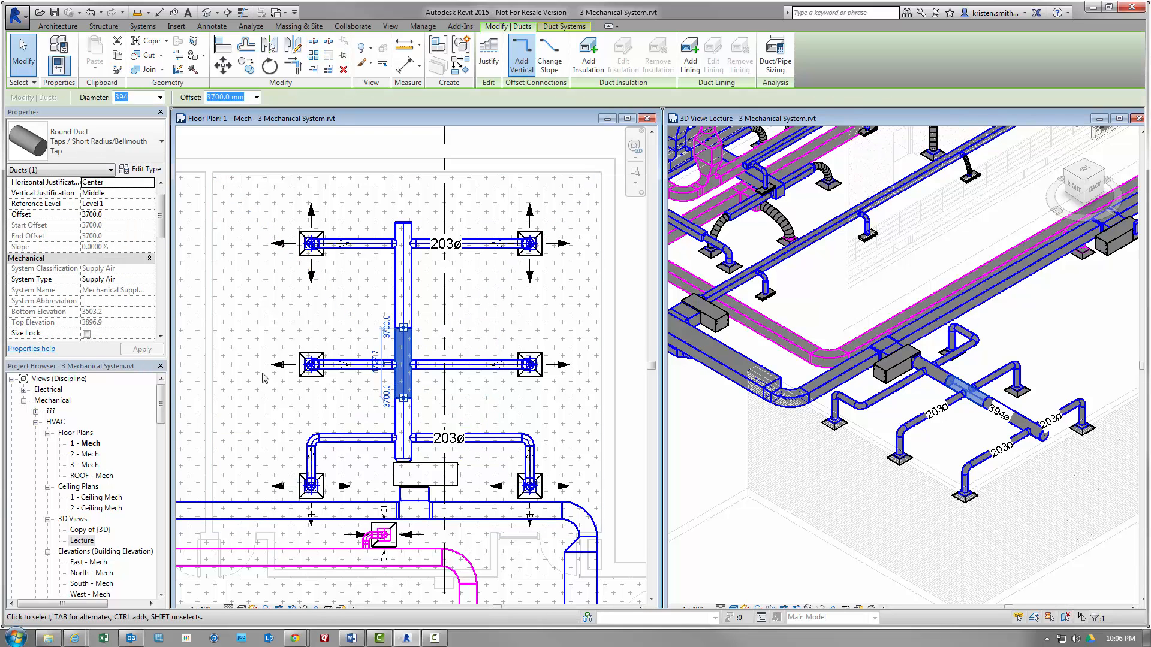
click(161, 337)
click(163, 336)
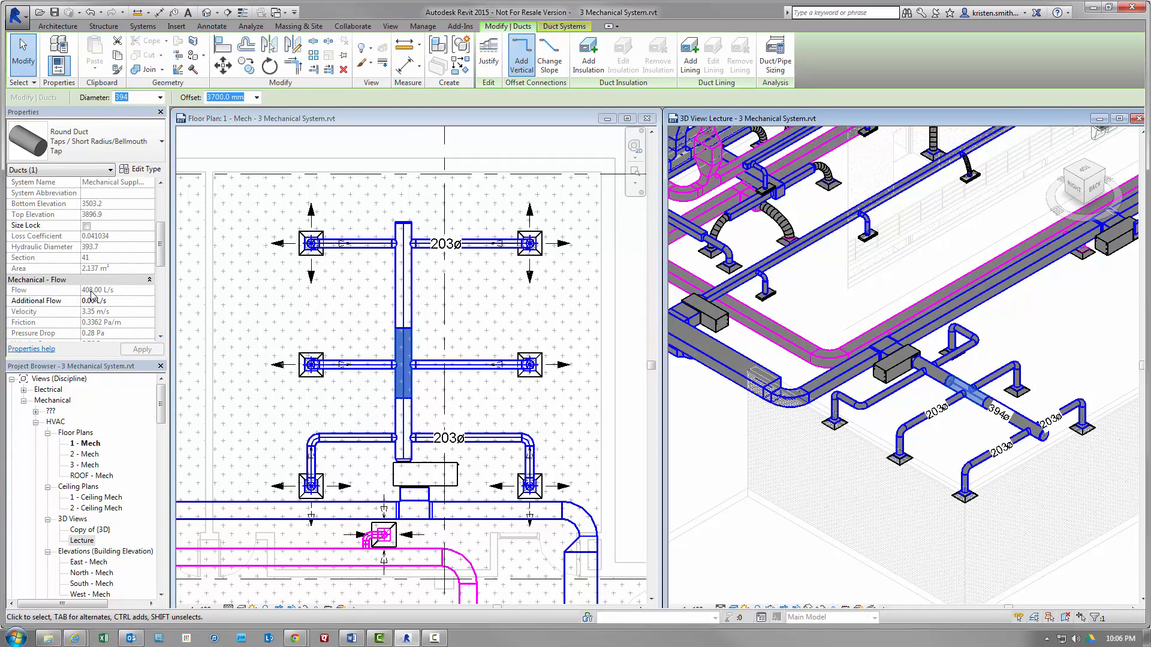
click(363, 246)
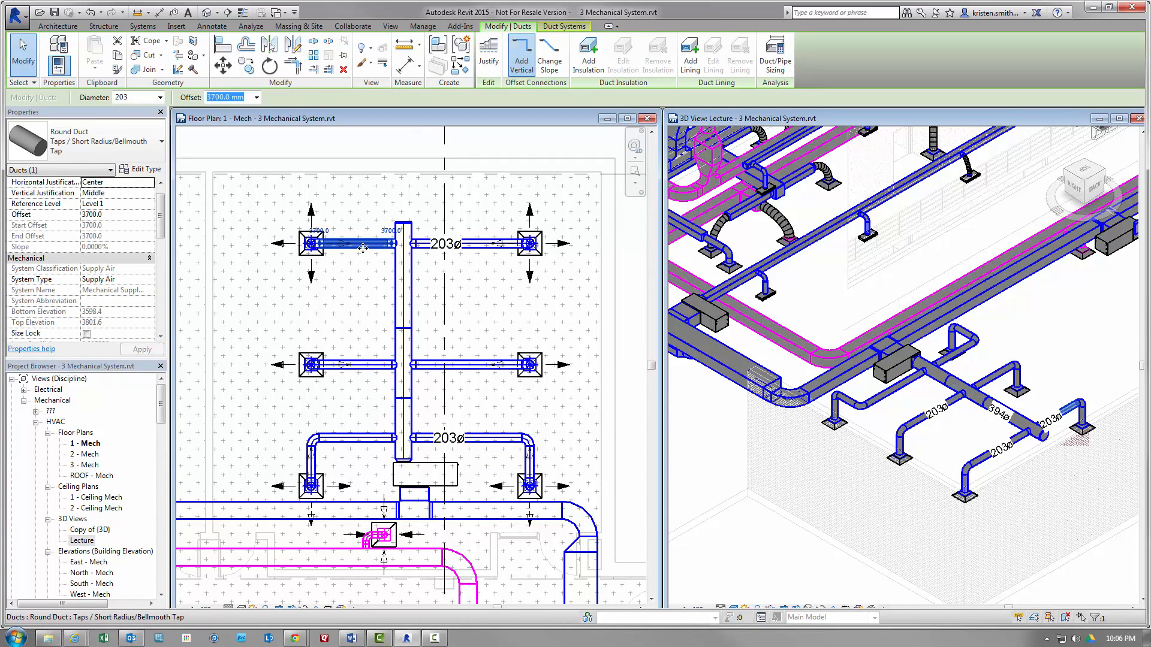
key(Tab)
click(363, 248)
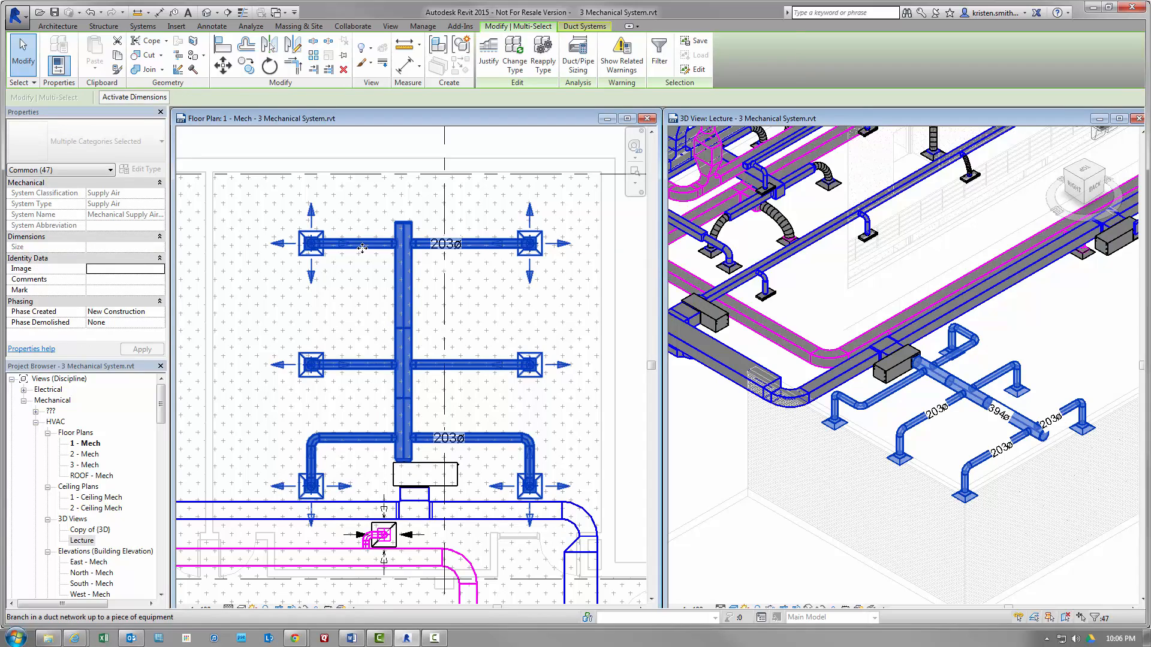
click(588, 66)
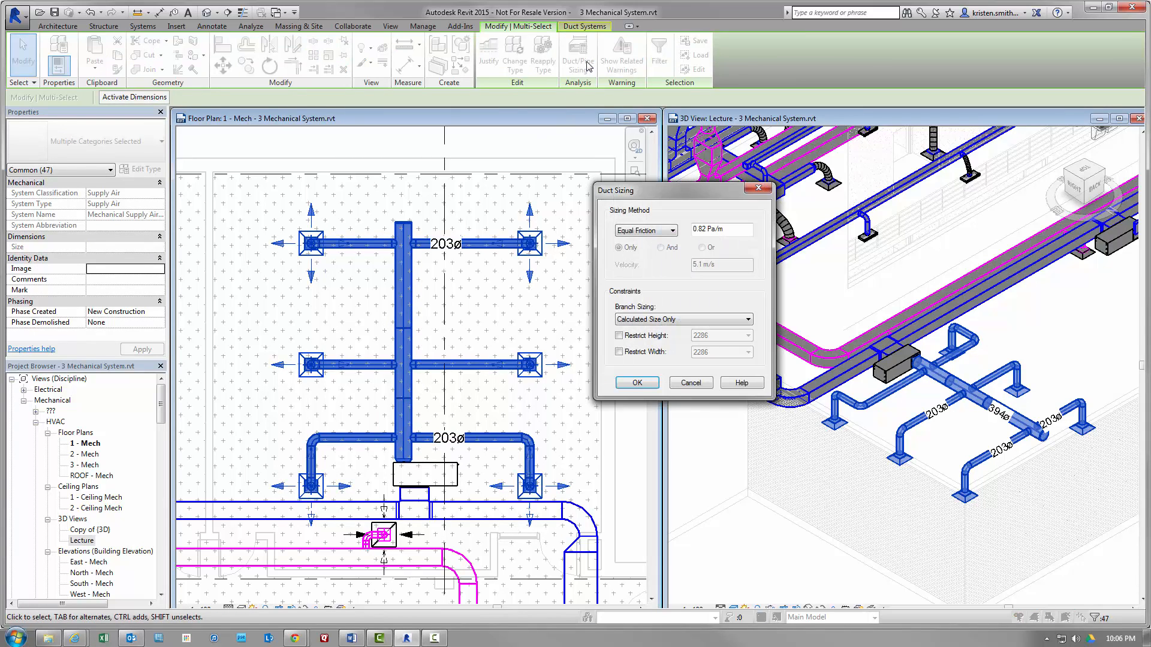
click(637, 382)
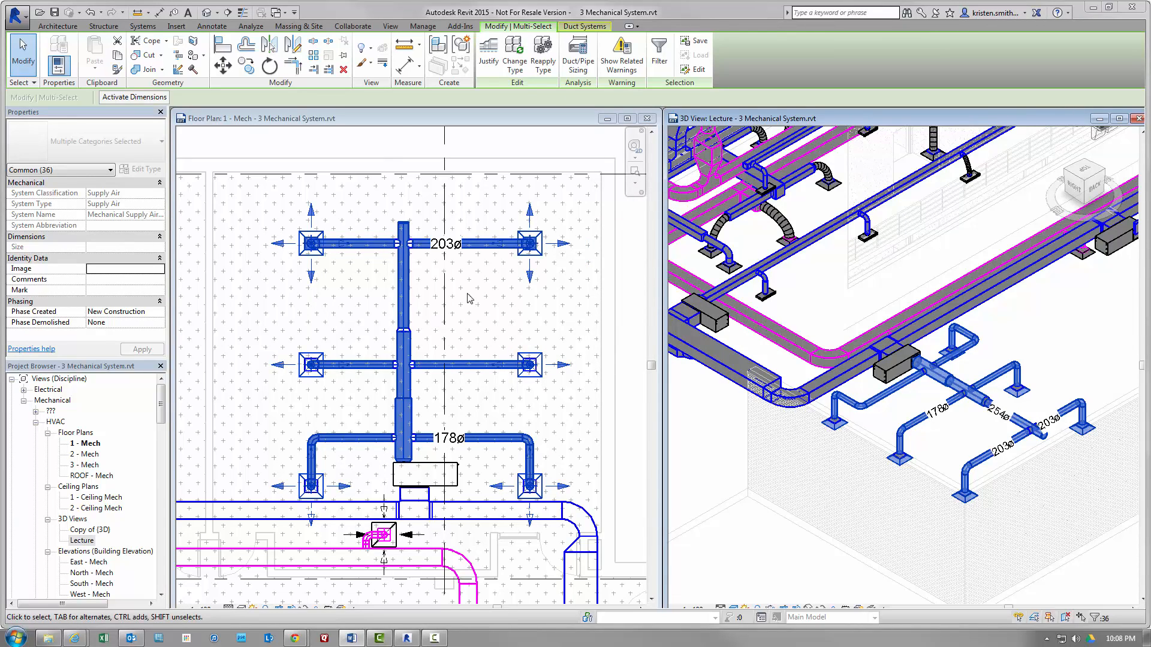
click(397, 140)
Tag the three main duct segments in the floor plan with size tags on free-end leaders beside the duct
click(211, 26)
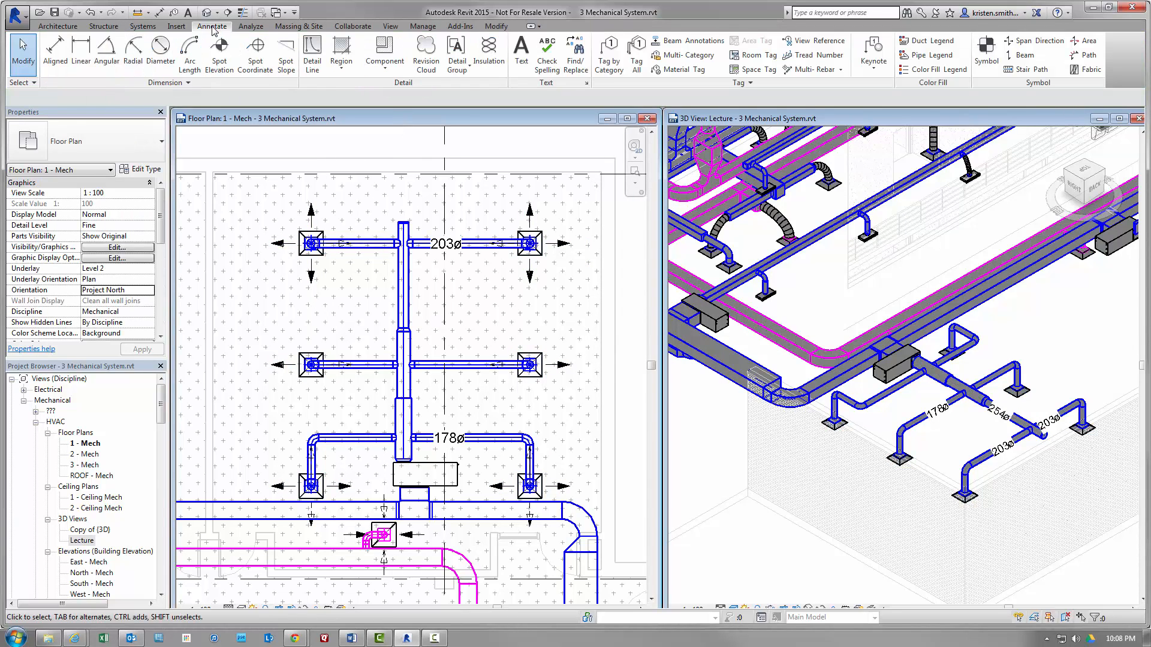
click(609, 55)
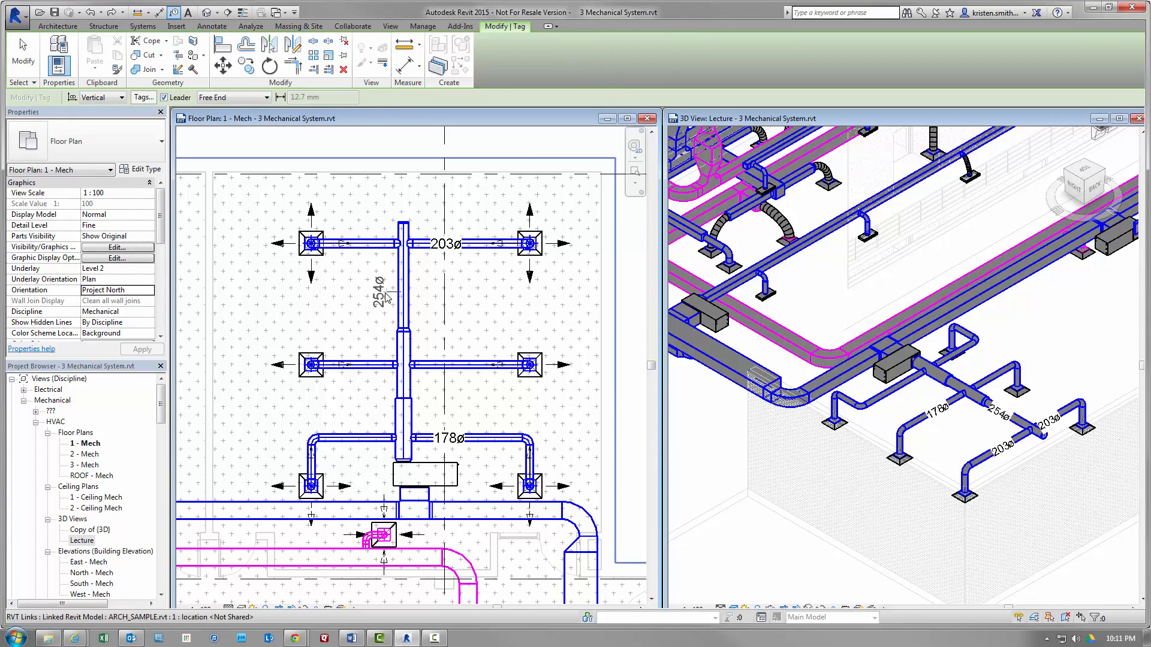
click(387, 296)
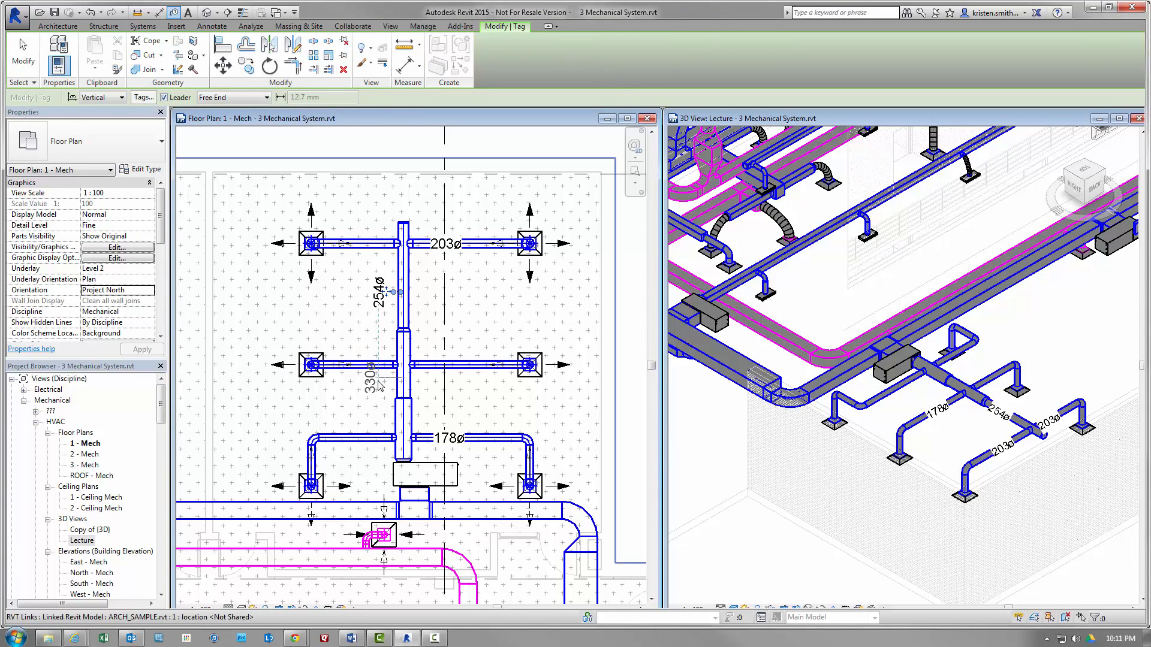
click(378, 386)
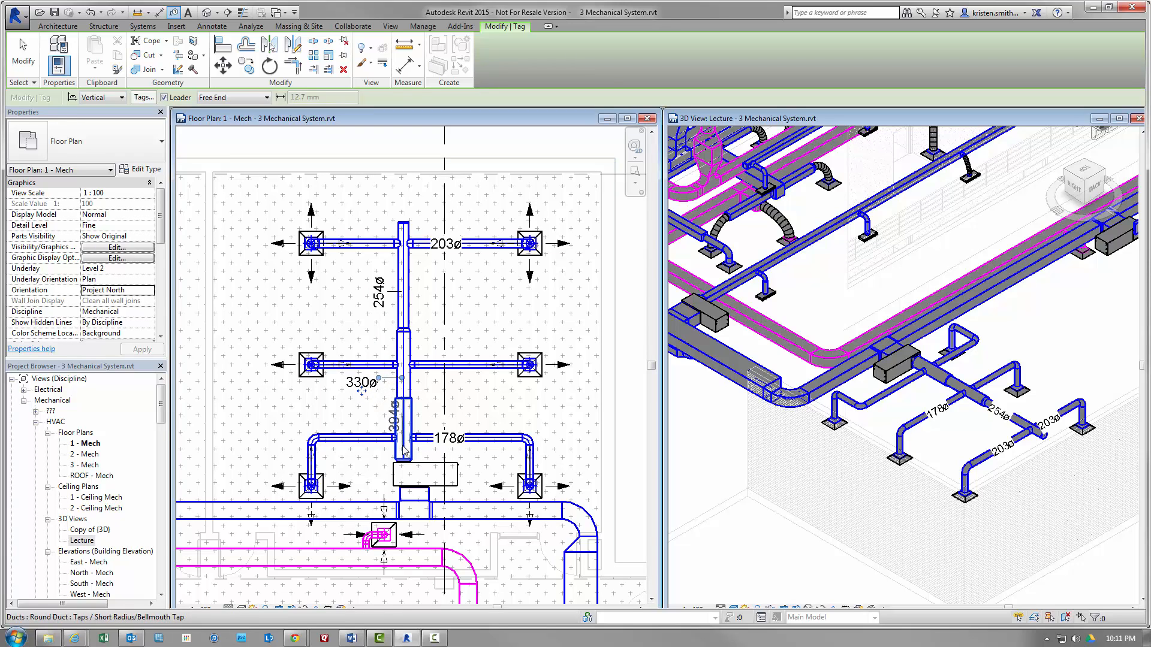
click(375, 463)
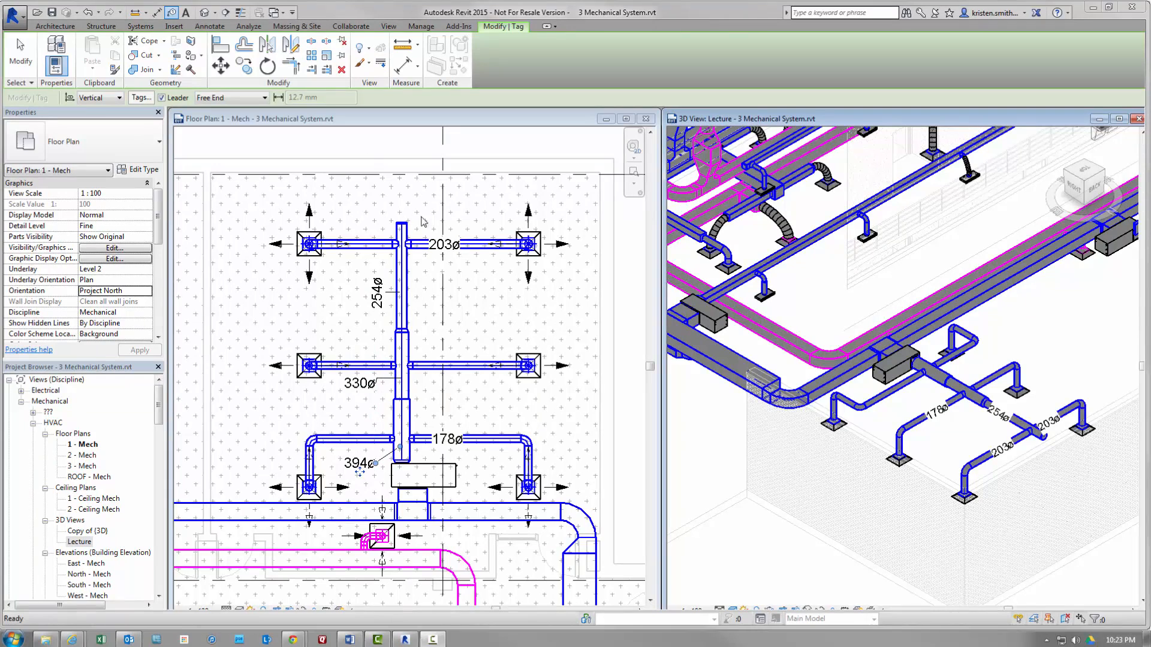
Convert the rigid duct connections at the heat pump's supply diffusers to Flex - Round duct with a maximum length of 1800
click(142, 27)
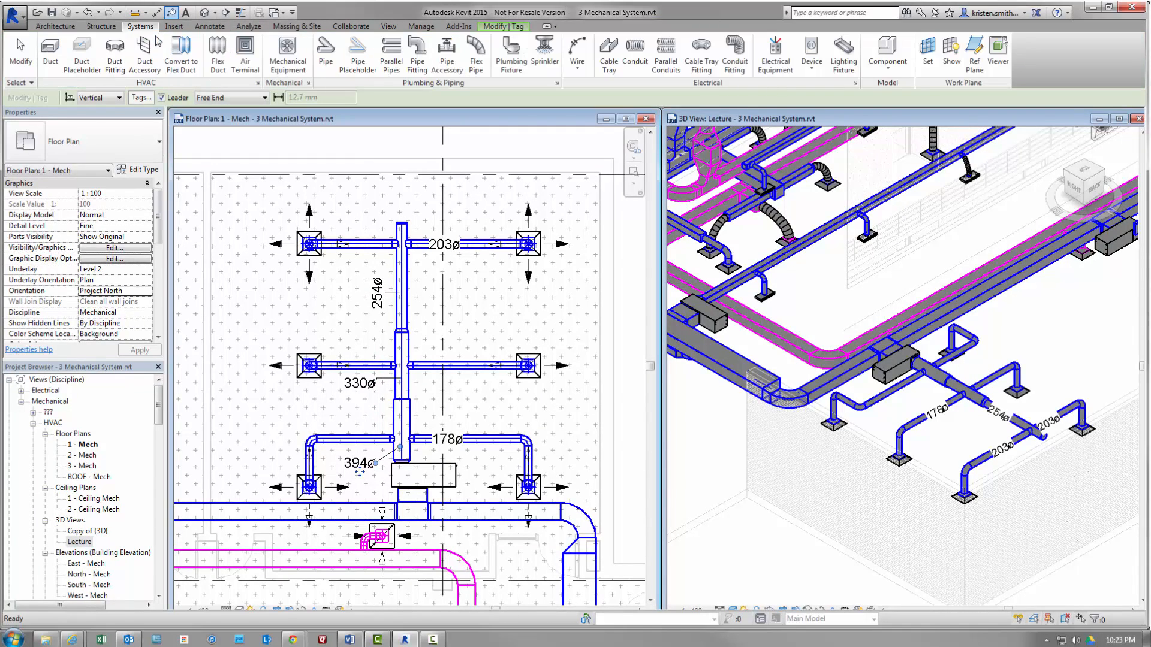
click(181, 54)
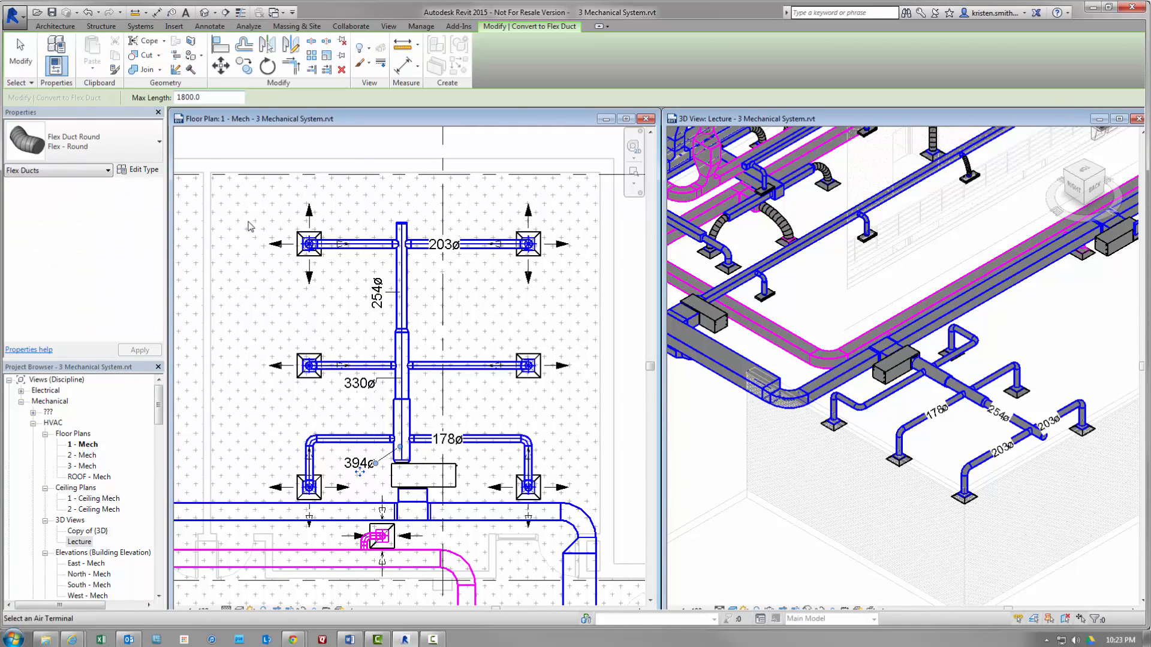
click(310, 244)
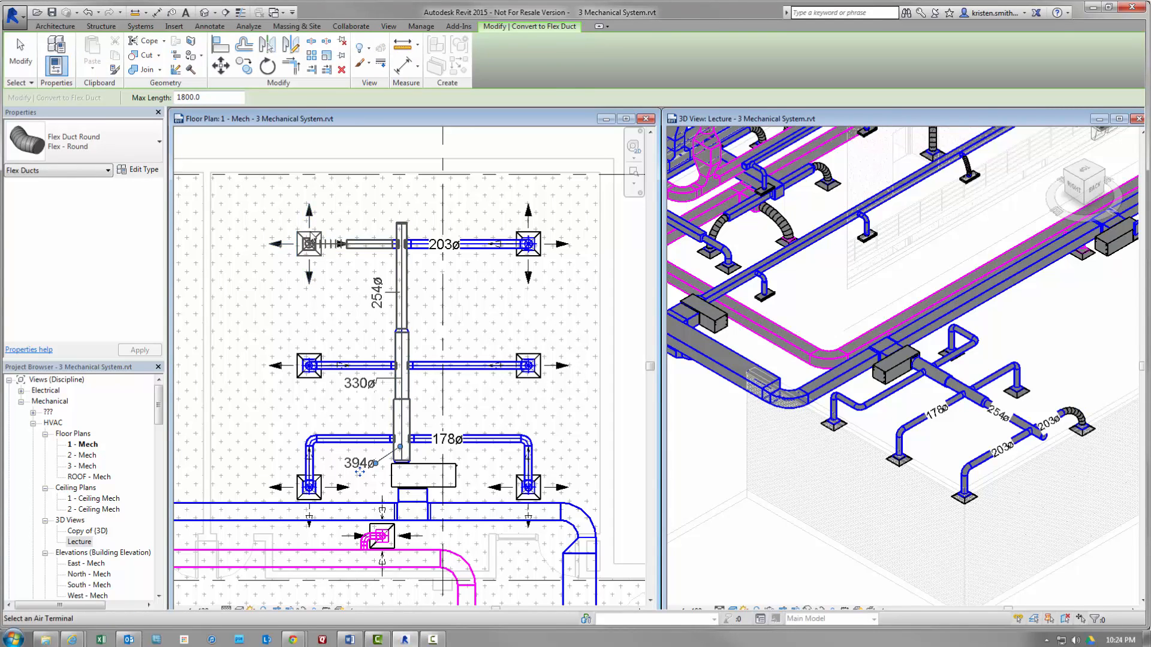
click(529, 241)
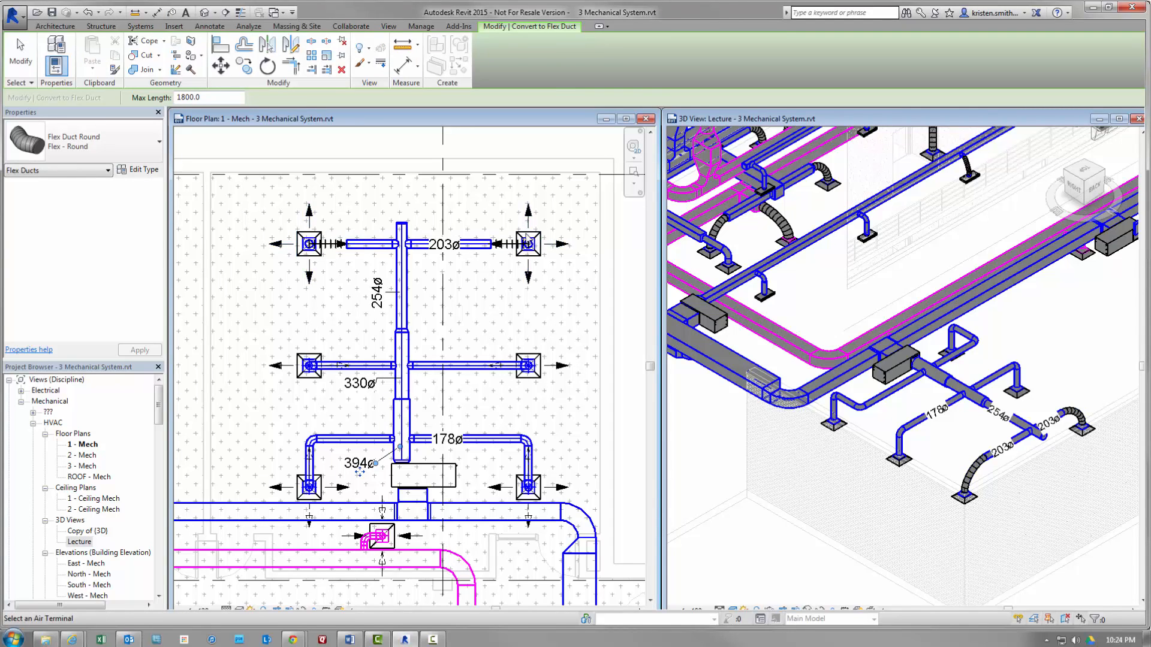
click(310, 365)
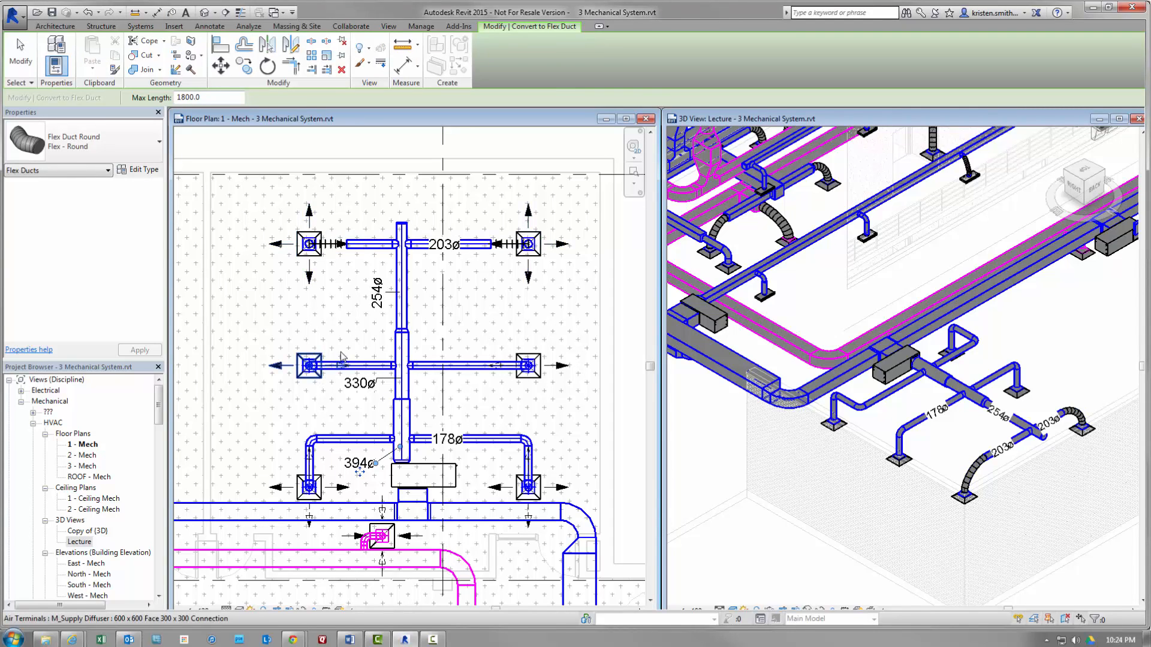
click(527, 365)
click(320, 475)
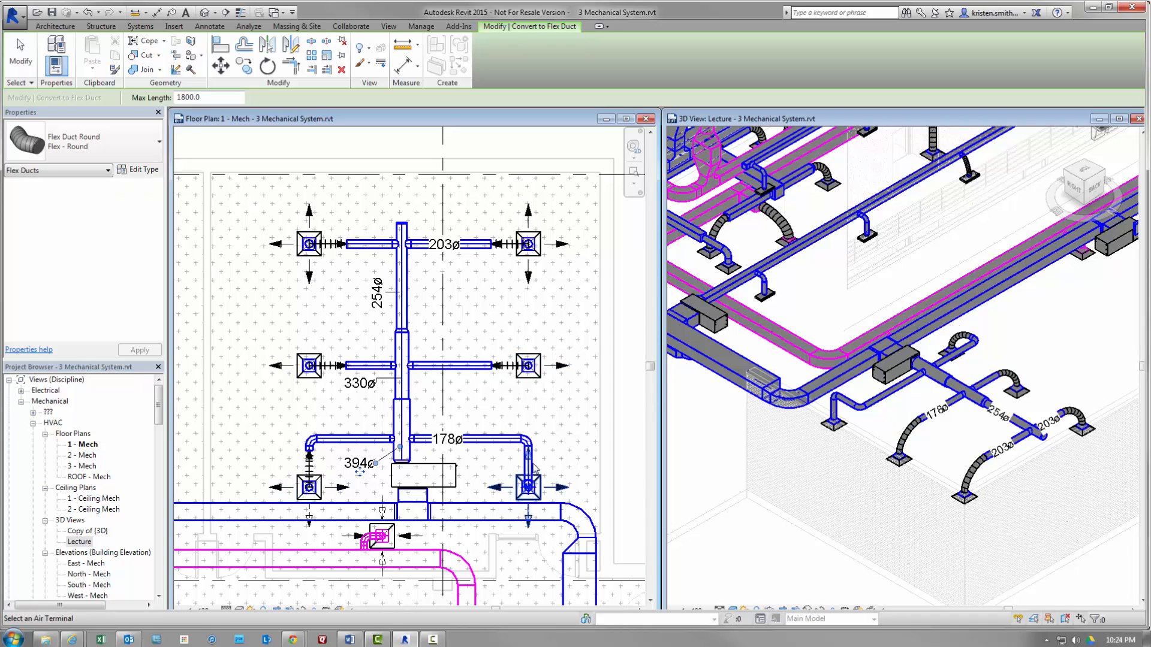
click(537, 479)
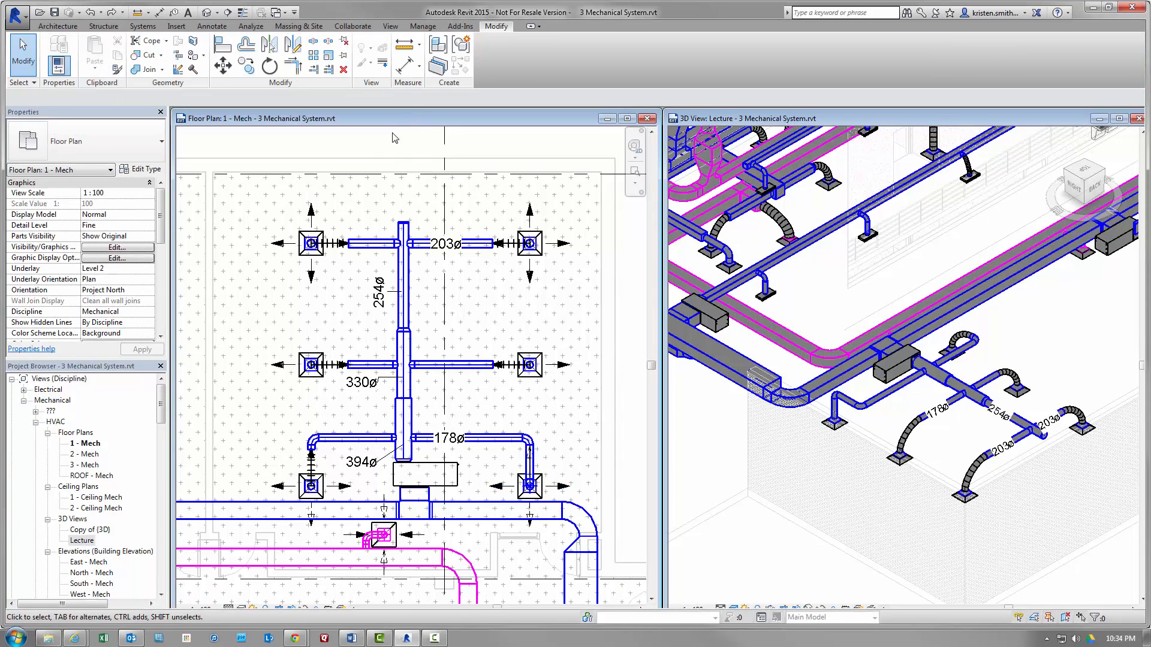
Copy the entire supply duct network with its diffusers to the next two heat pumps, using the heat pump's lower-left corner as the reference point
key(Tab)
key(Tab)
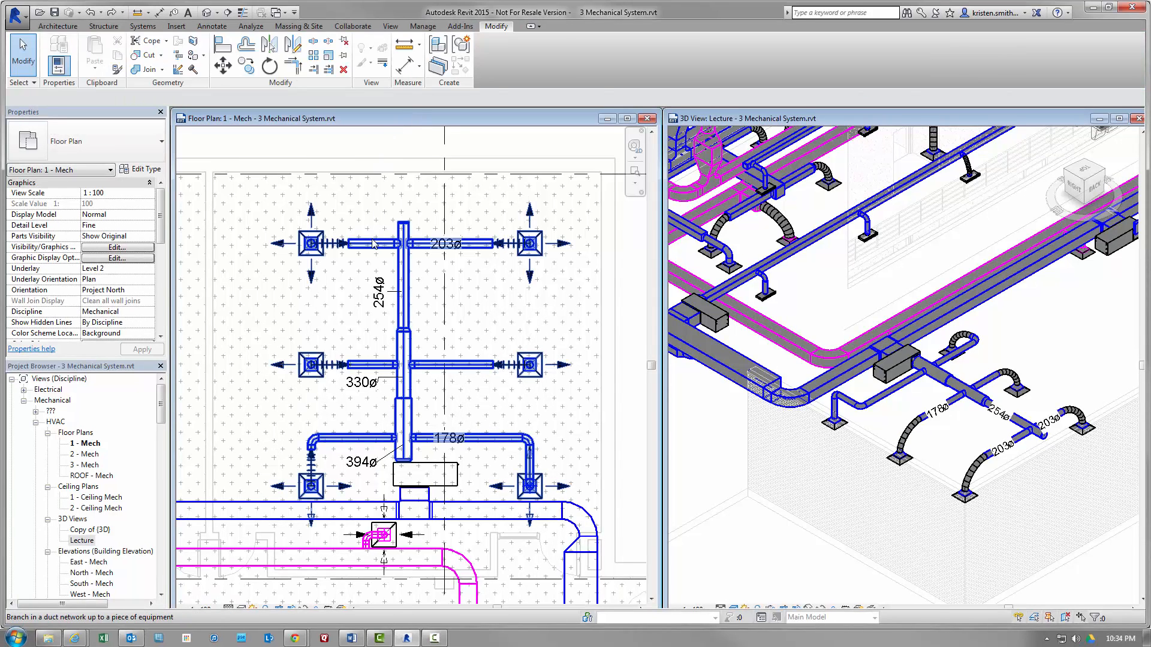
click(371, 243)
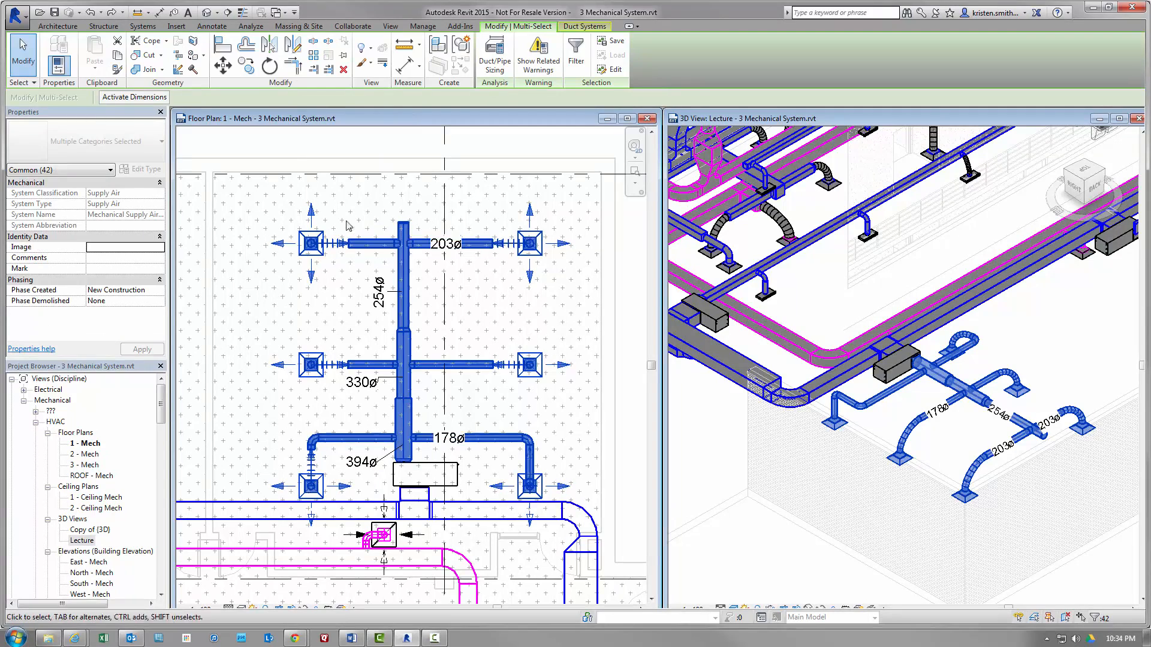
click(246, 66)
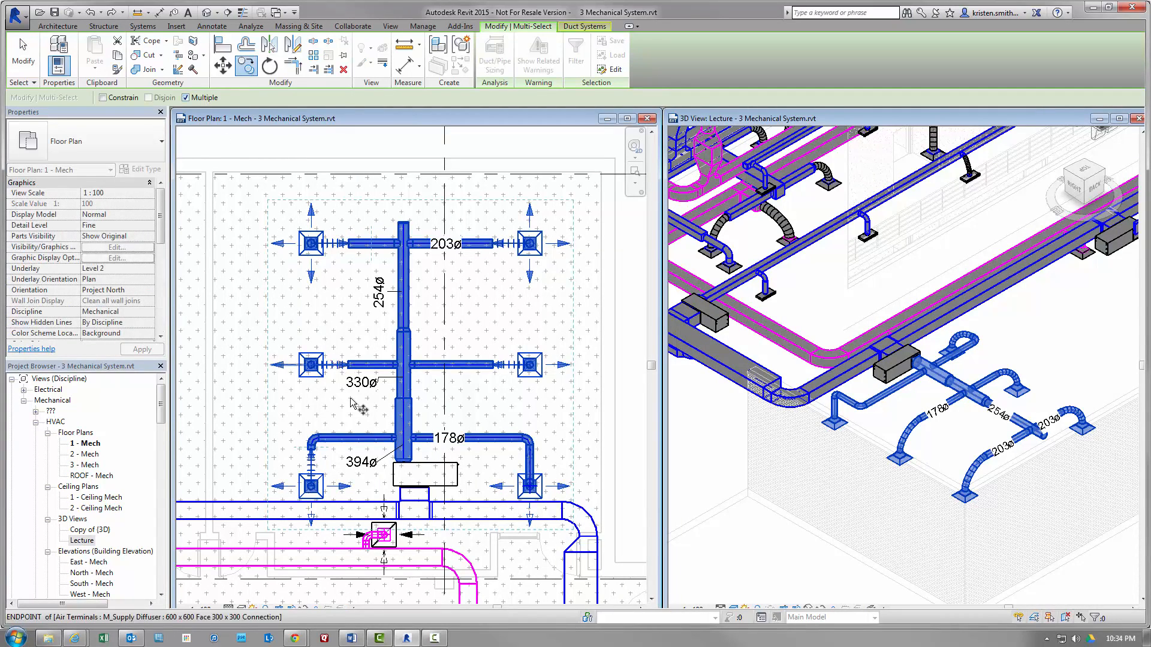
click(394, 487)
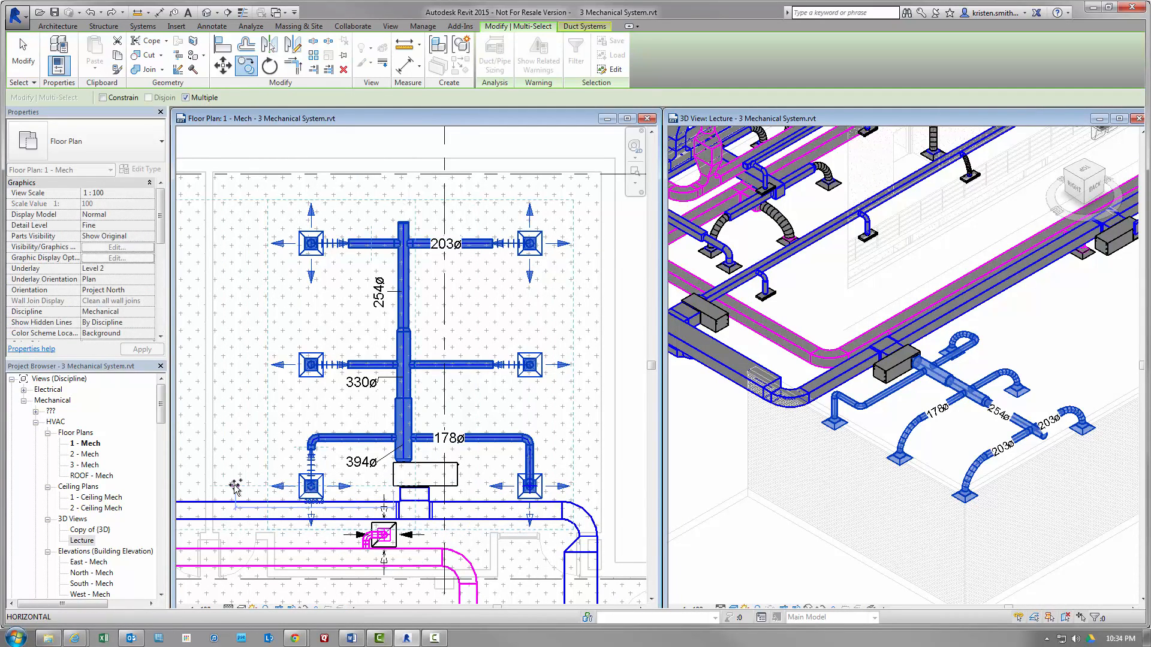
middle_drag(251, 489, 528, 472)
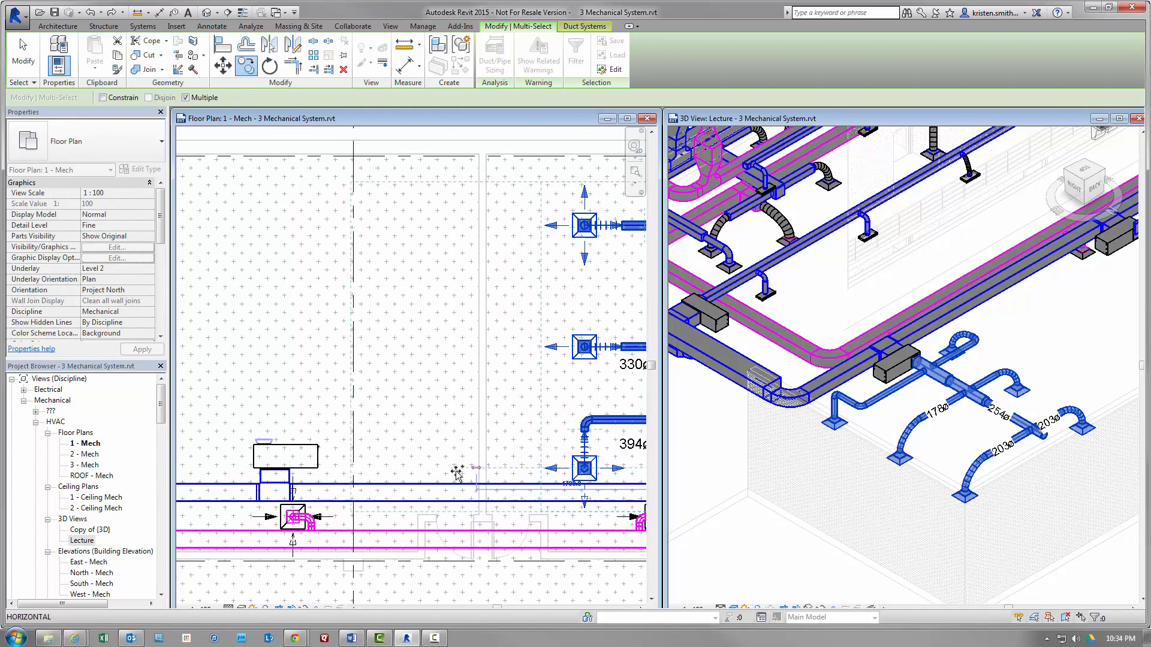
click(250, 468)
middle_drag(210, 468, 469, 455)
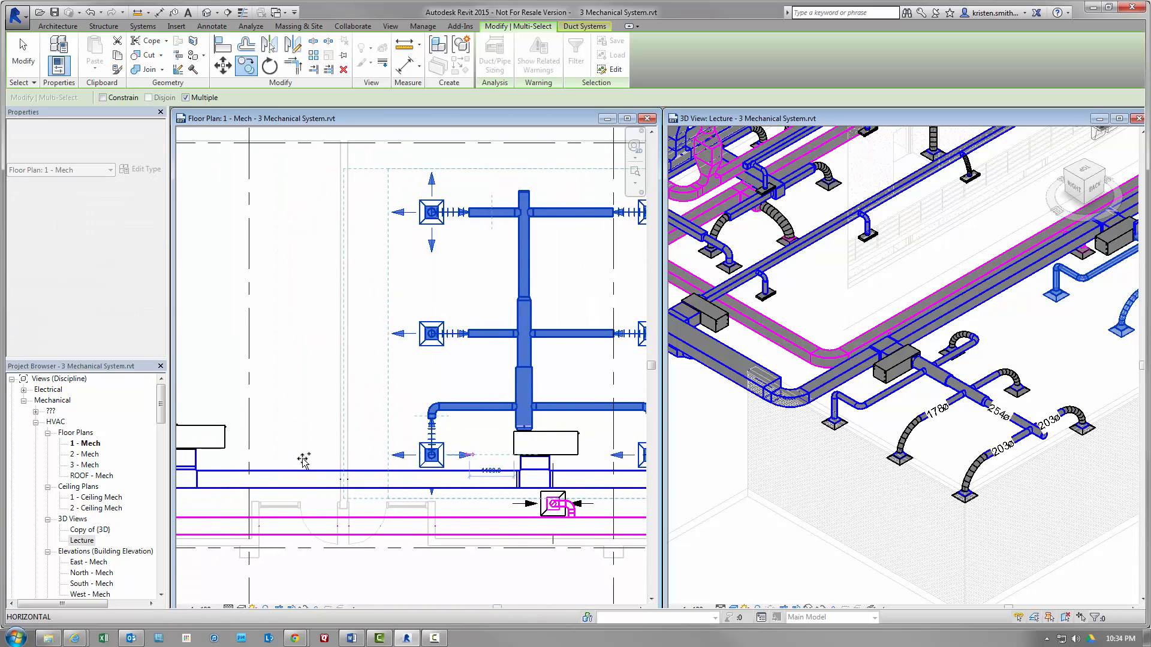
middle_drag(302, 468, 440, 467)
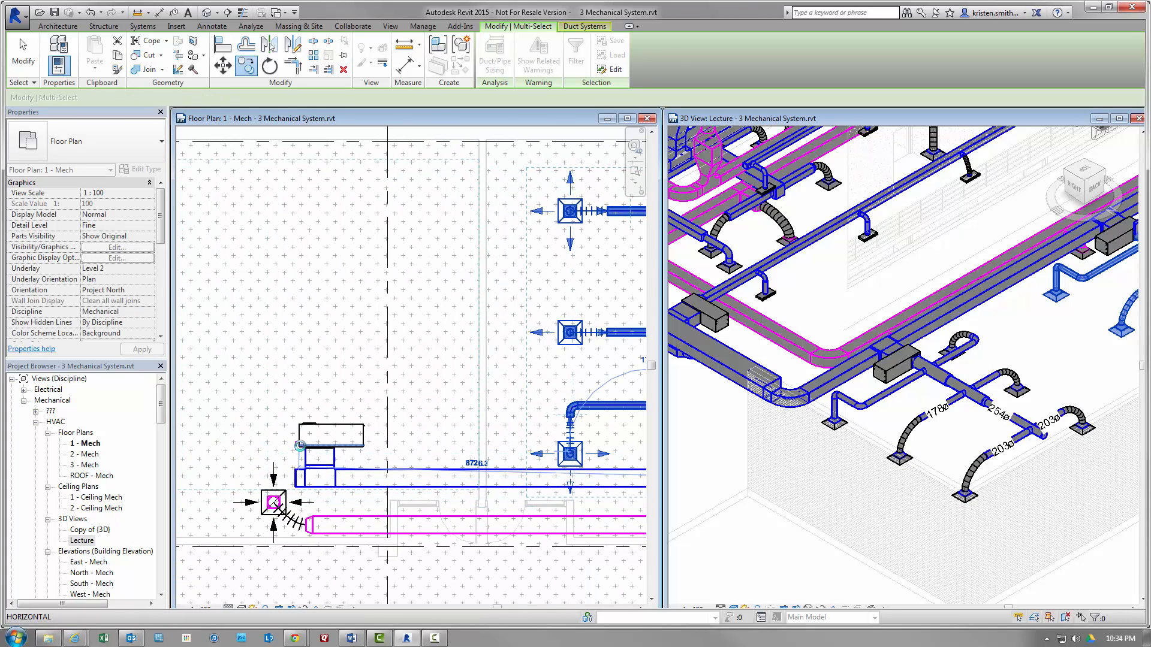
click(300, 446)
key(Escape)
key(Escape)
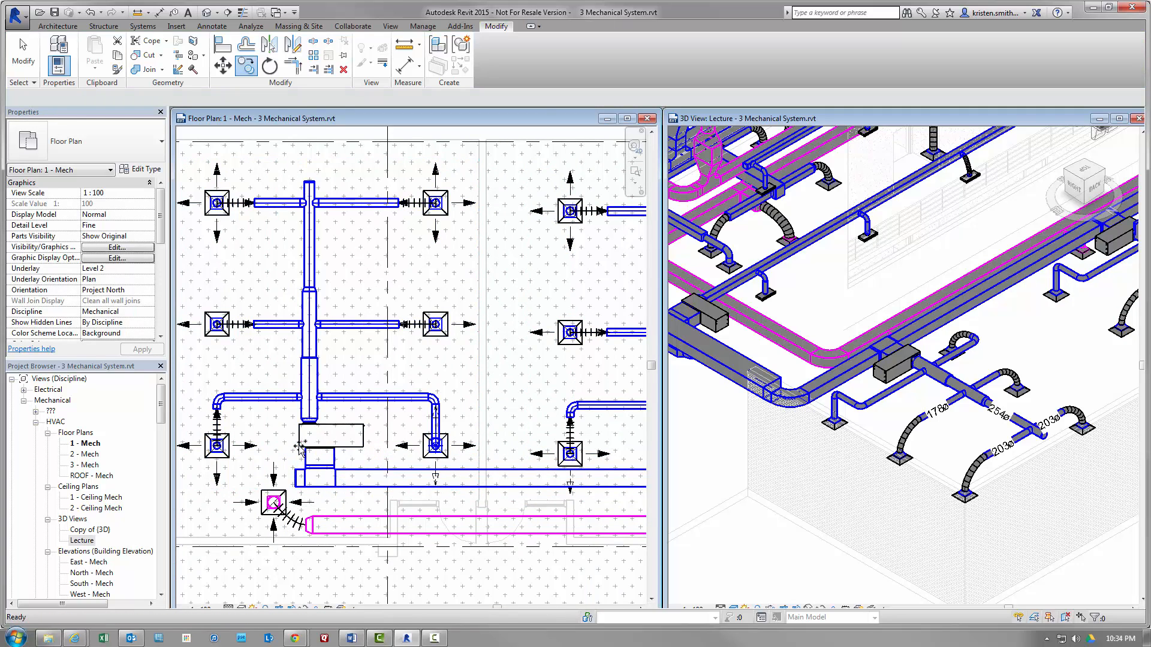
Delete the rectangular-to-round transition on the last copied network and extend its main duct's end to the heat pump's connector to reconnect it
middle_drag(297, 445, 397, 458)
scroll(390, 444, up, 2)
scroll(432, 443, up, 4)
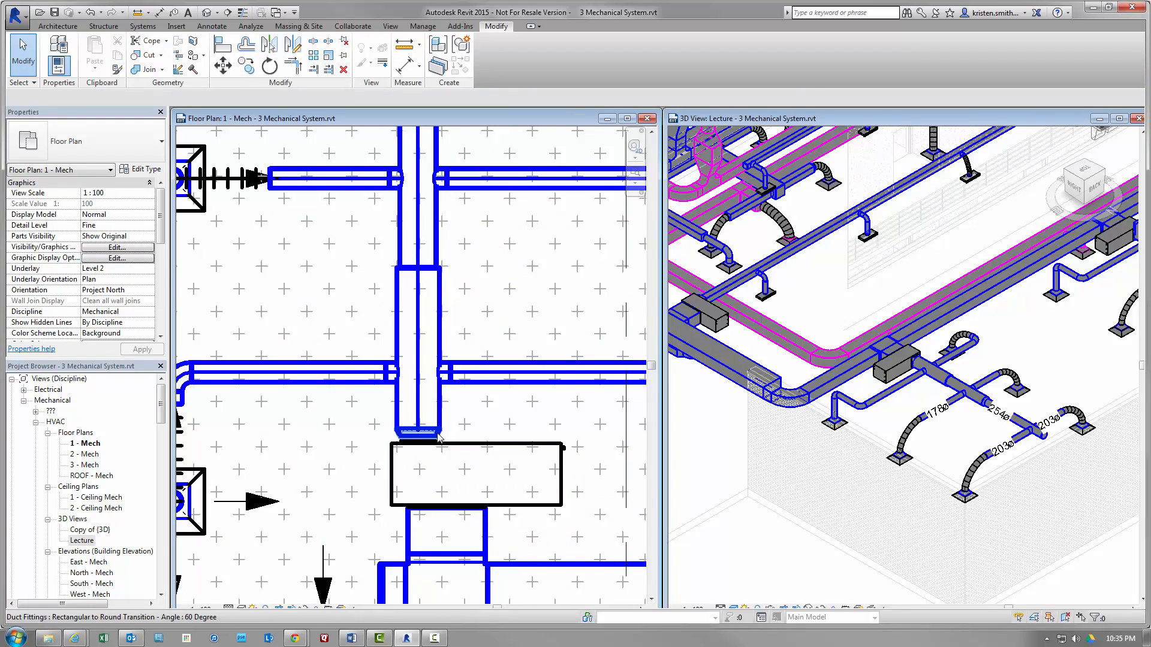
click(438, 437)
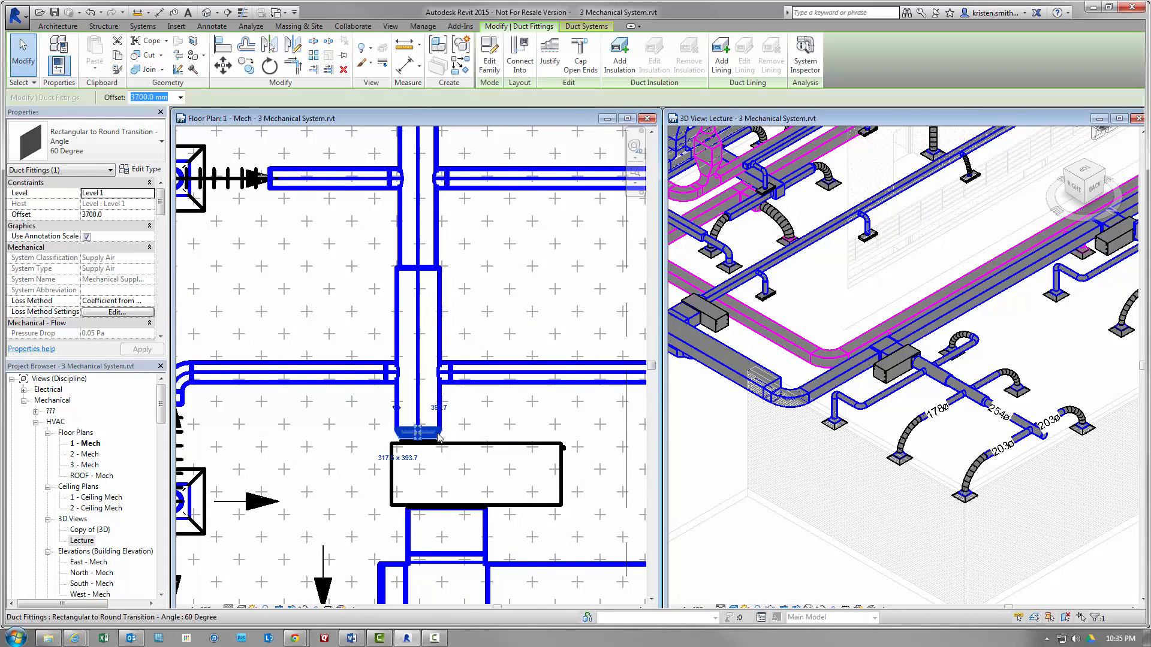
key(Delete)
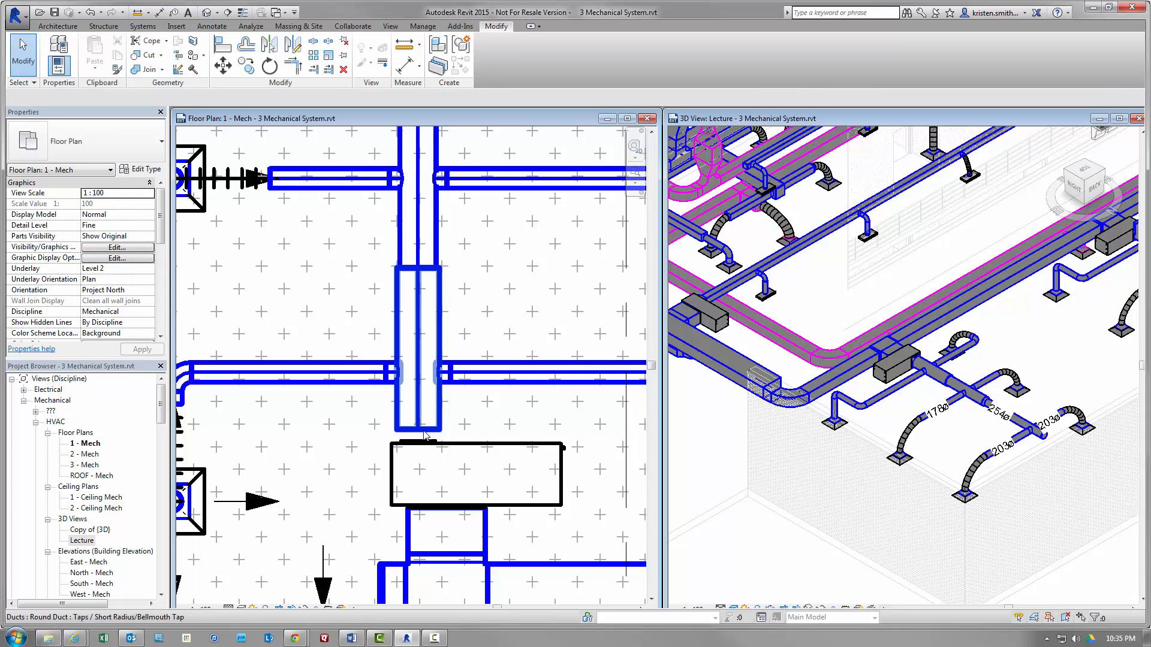
click(425, 429)
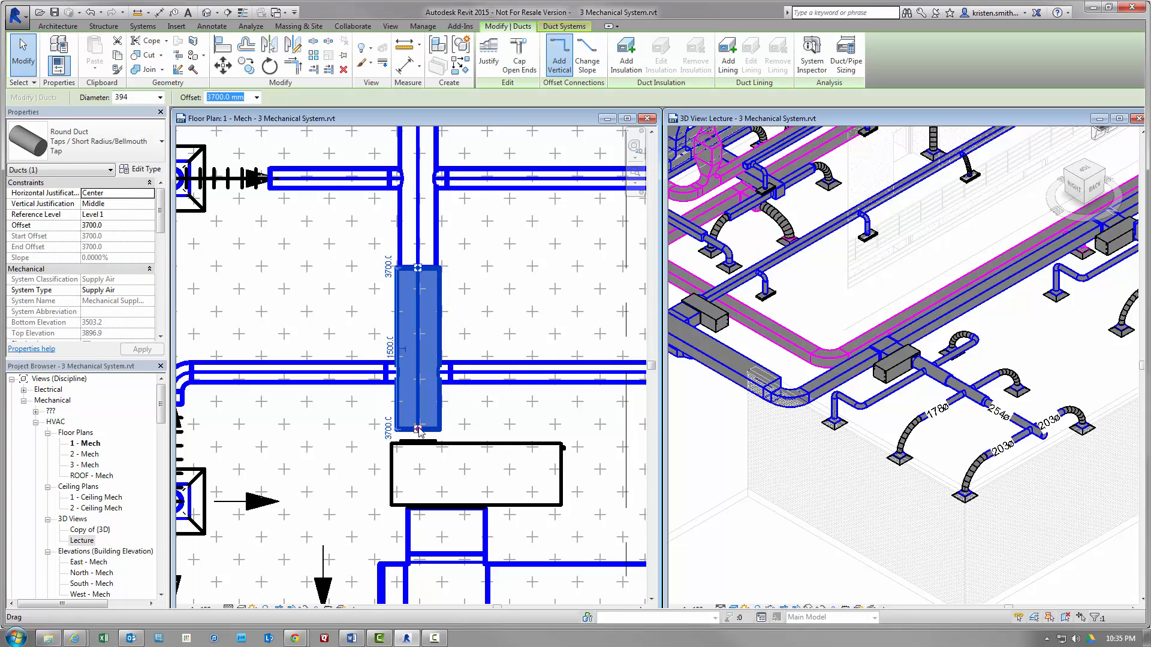
drag(419, 428, 421, 443)
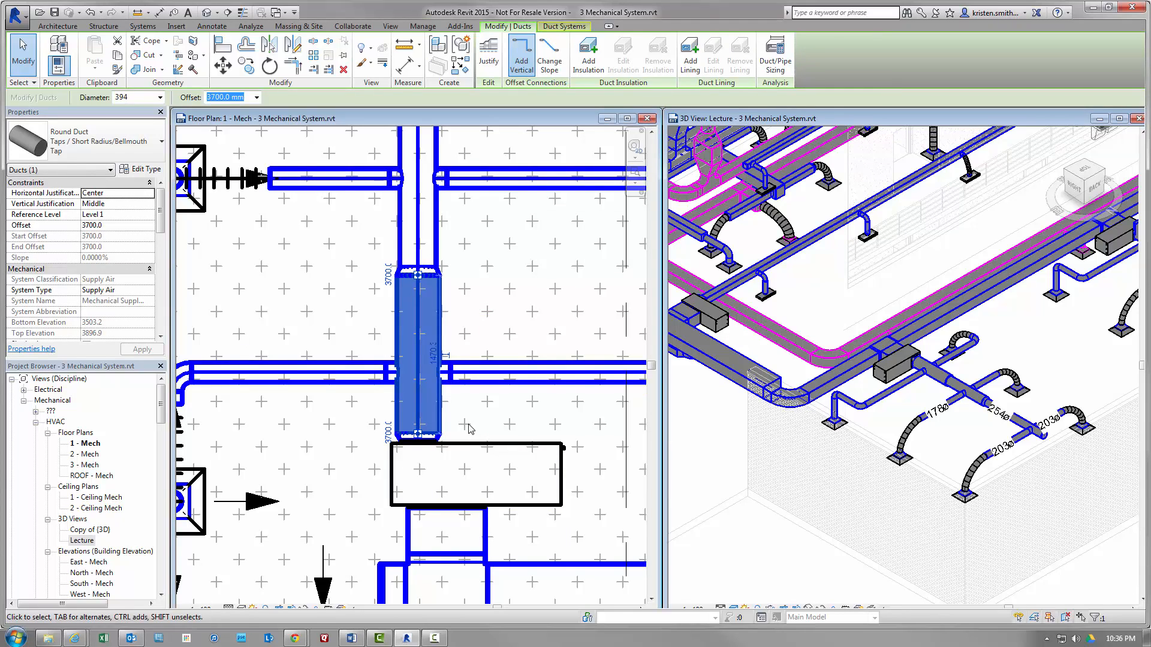
Delete the rectangular-to-round transition on the other copied network and extend its main supply duct's lower end to that heat pump's connector
click(470, 428)
scroll(473, 426, down, 2)
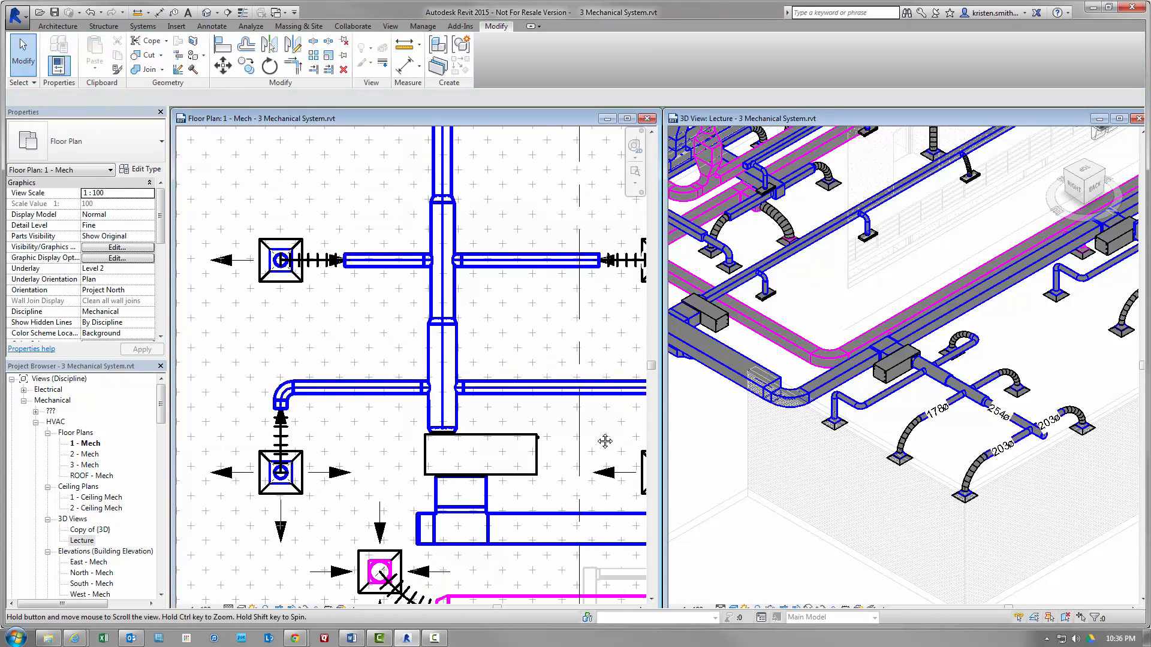
middle_drag(606, 439, 362, 430)
middle_drag(586, 430, 247, 414)
scroll(473, 424, up, 4)
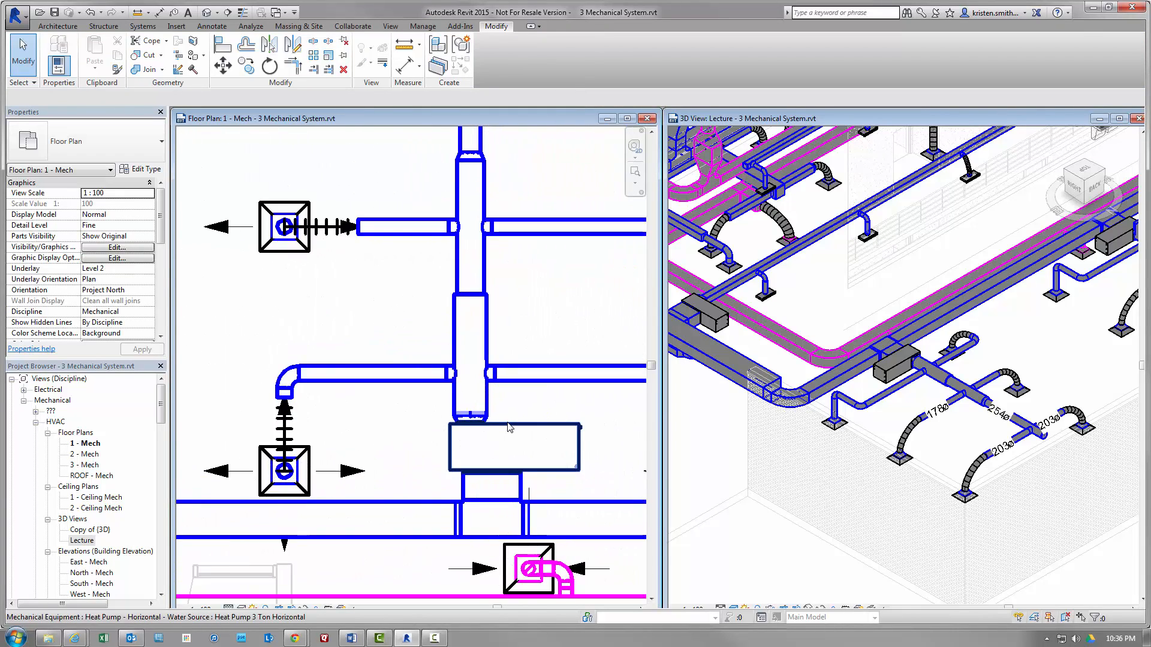
click(465, 418)
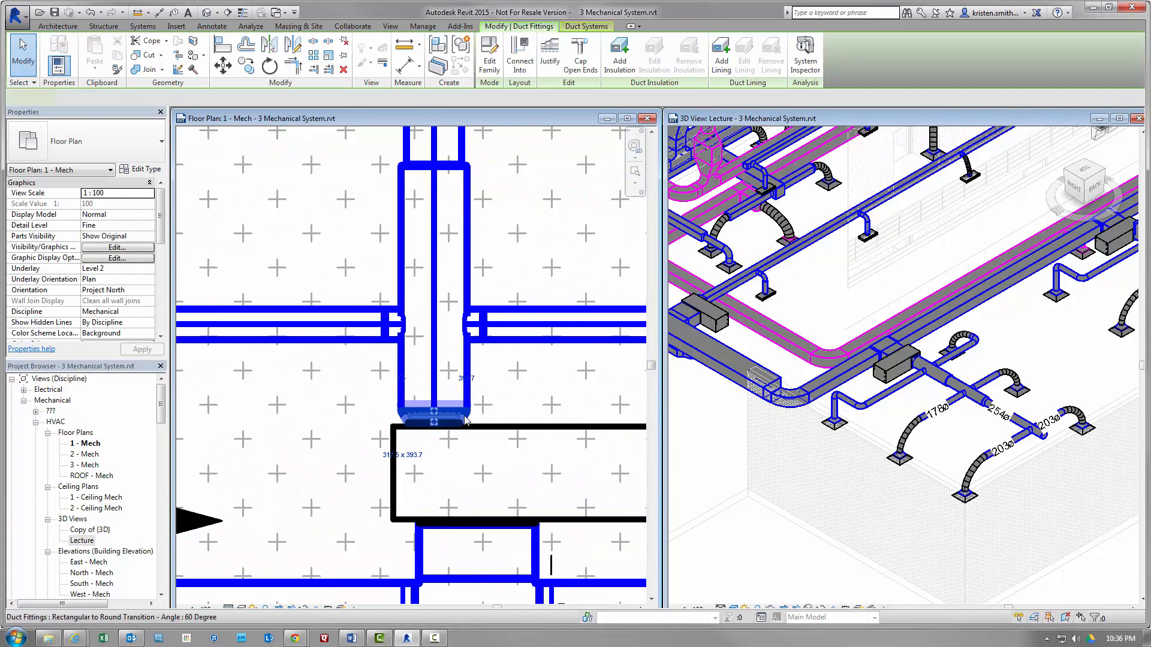
key(Escape)
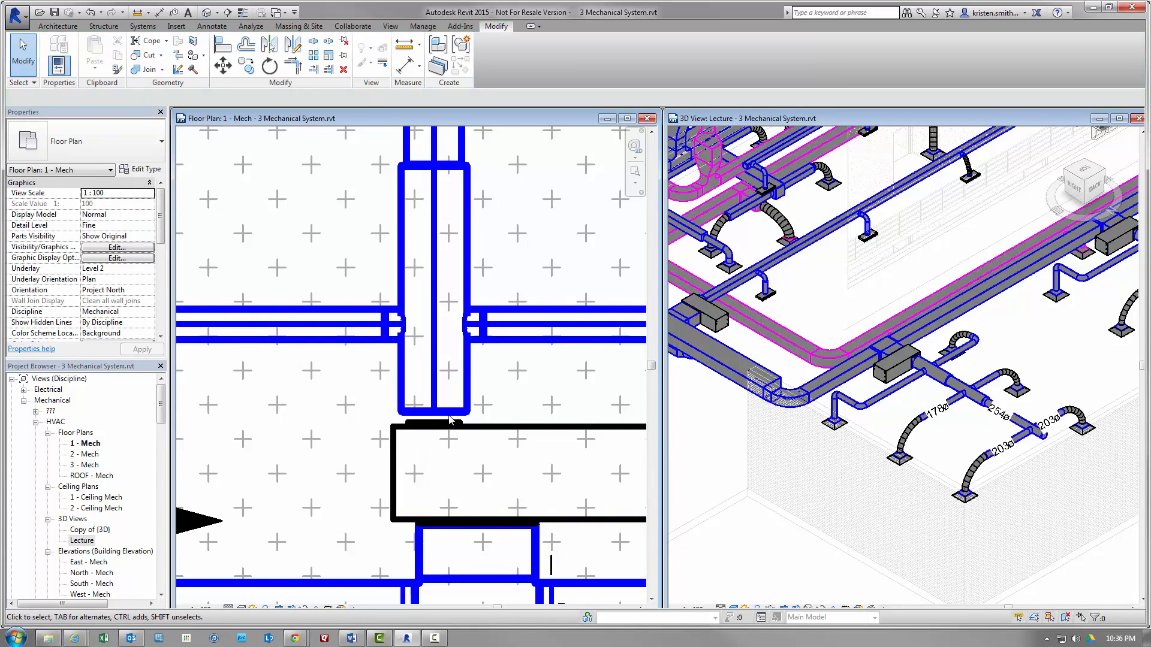
click(434, 413)
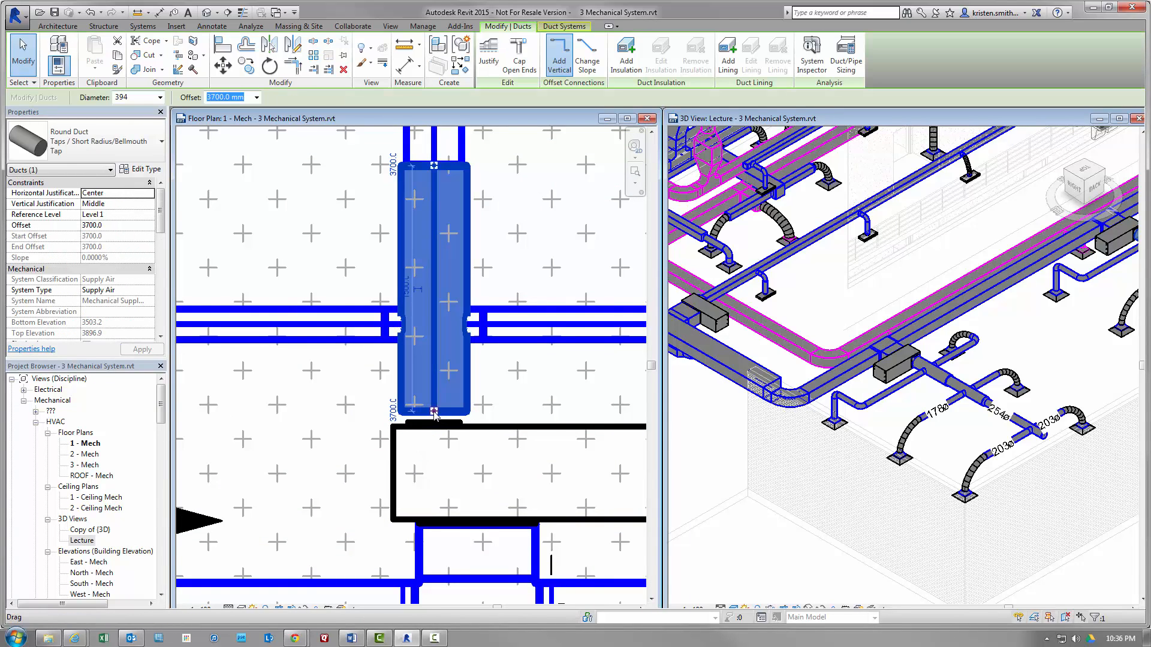
drag(434, 412, 433, 422)
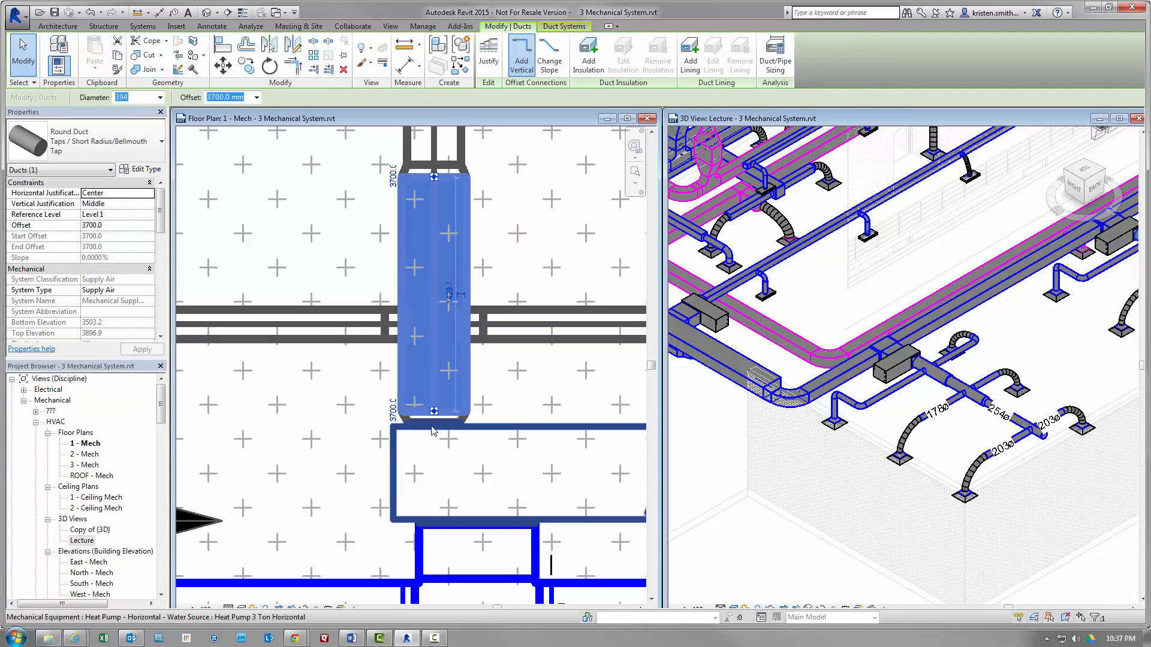
click(345, 420)
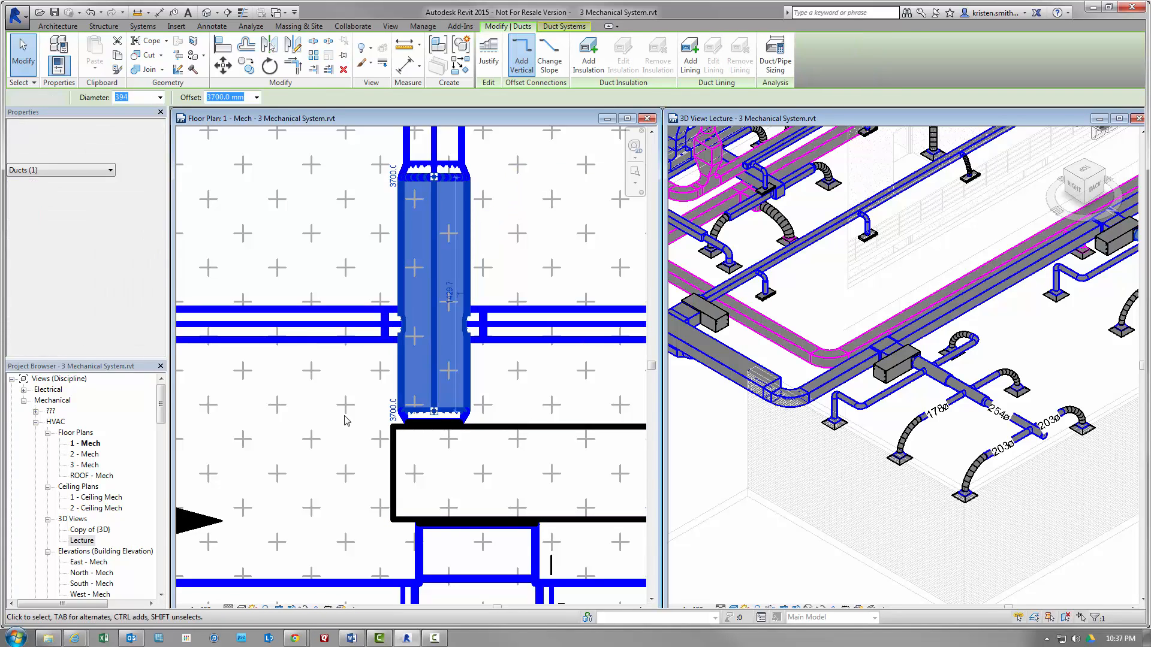